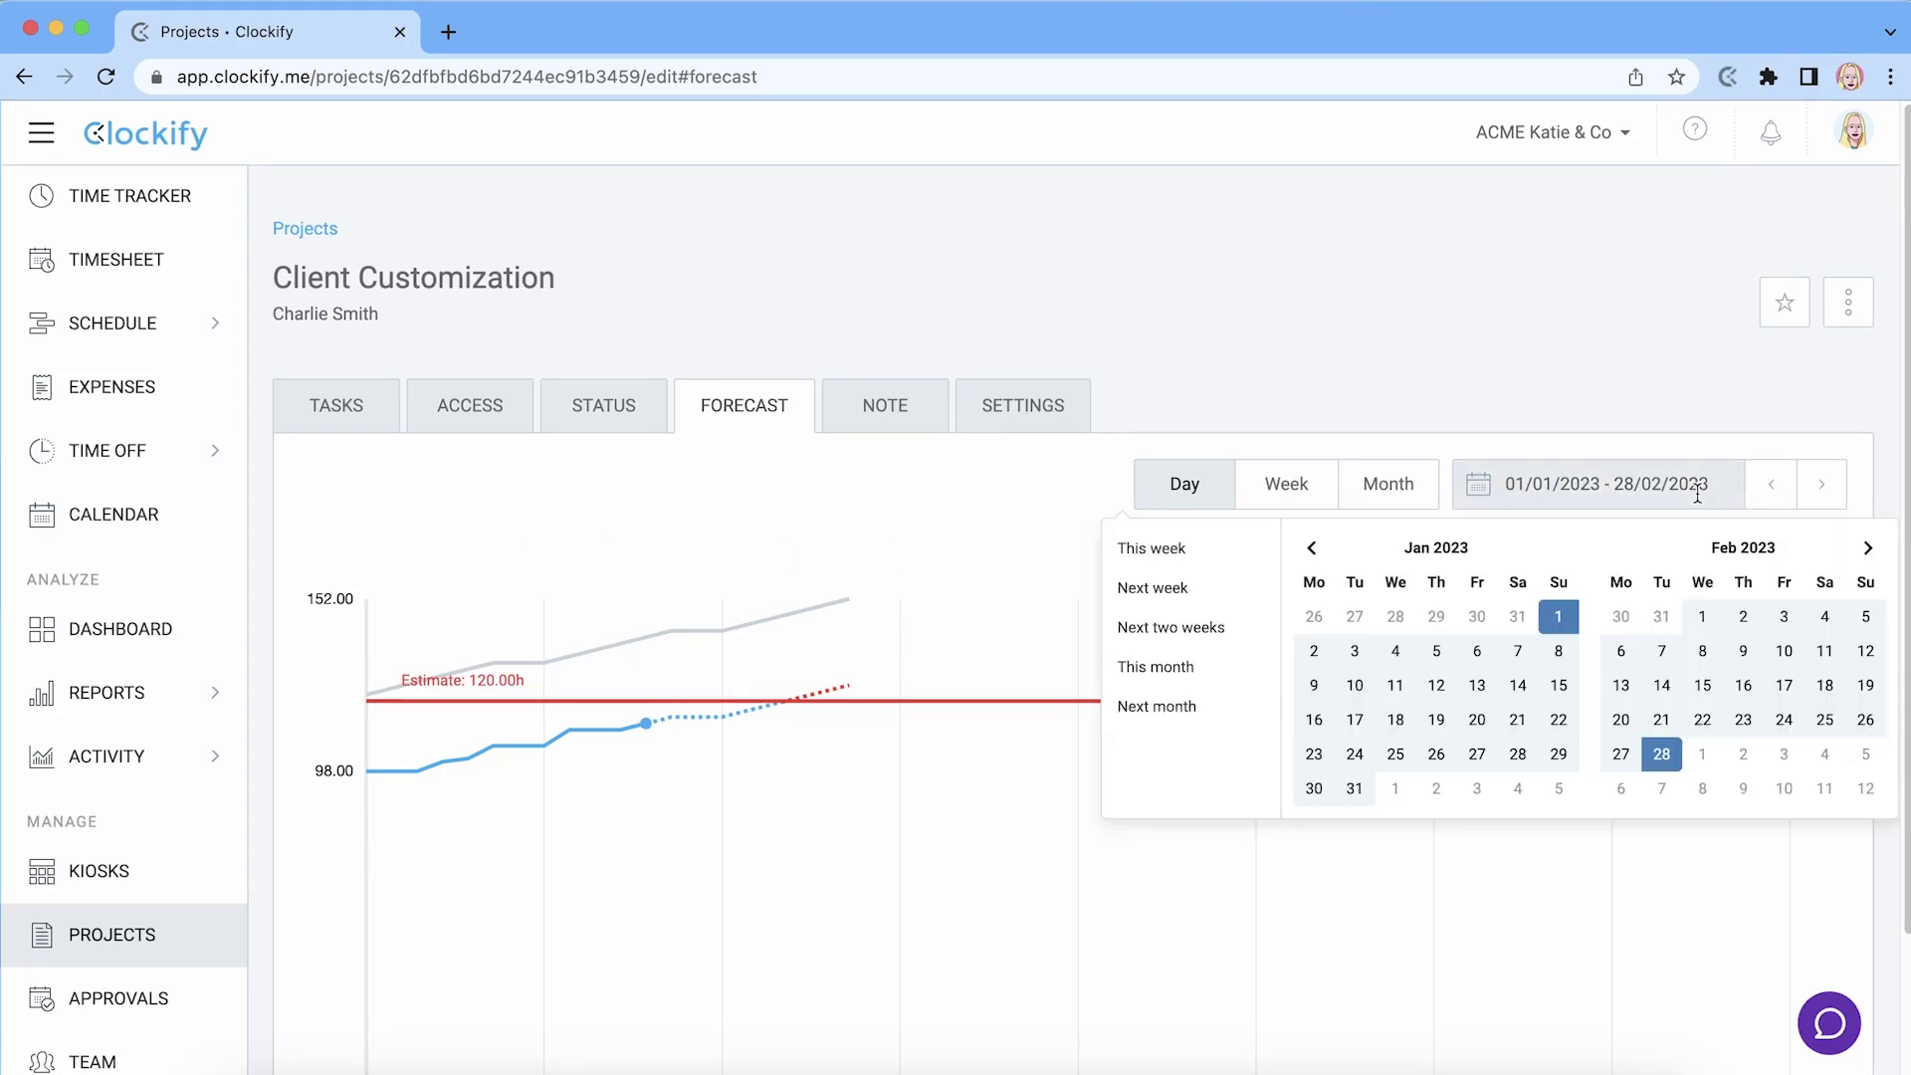
- Narrow the Client Customization forecast range to Jan 1 – Jan 25, 2023
click(1559, 616)
click(1395, 753)
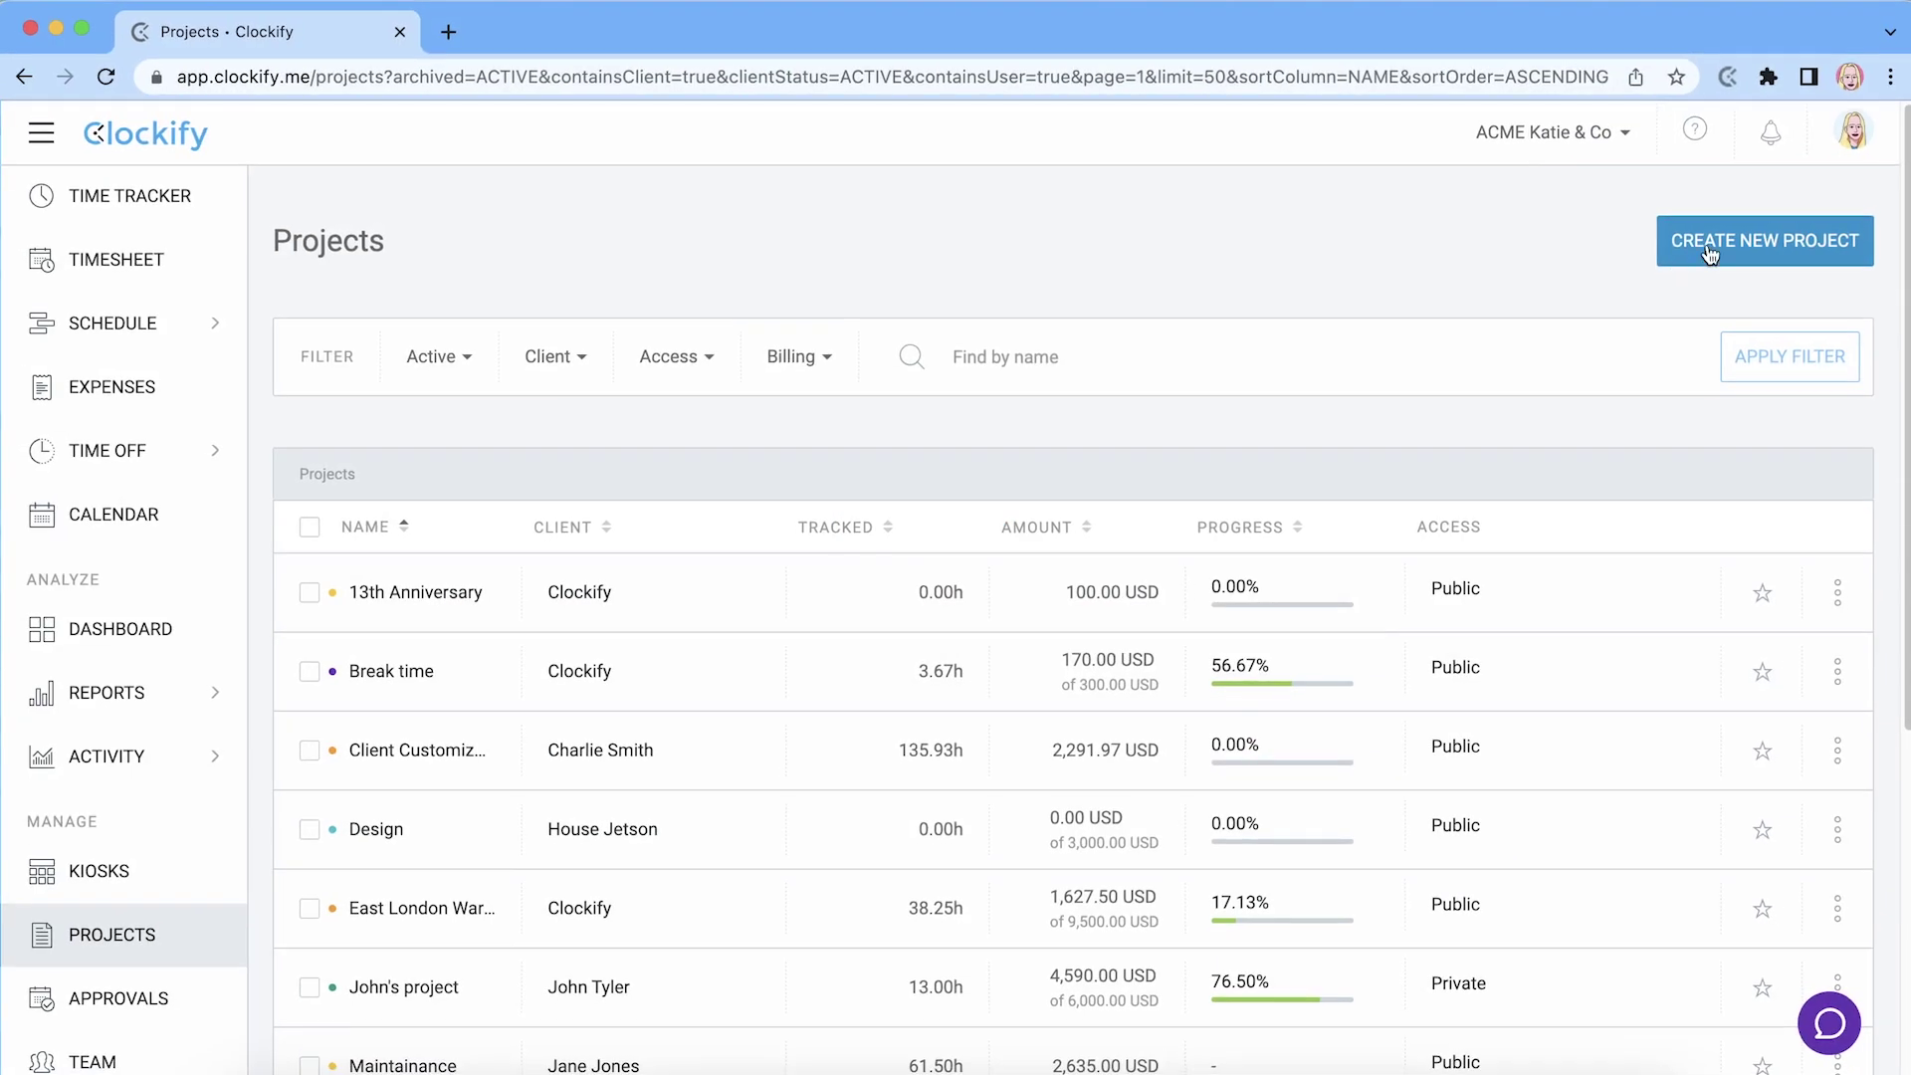
- Create the 'Client Customization' project for its client and select it for the next timer entry
click(1734, 231)
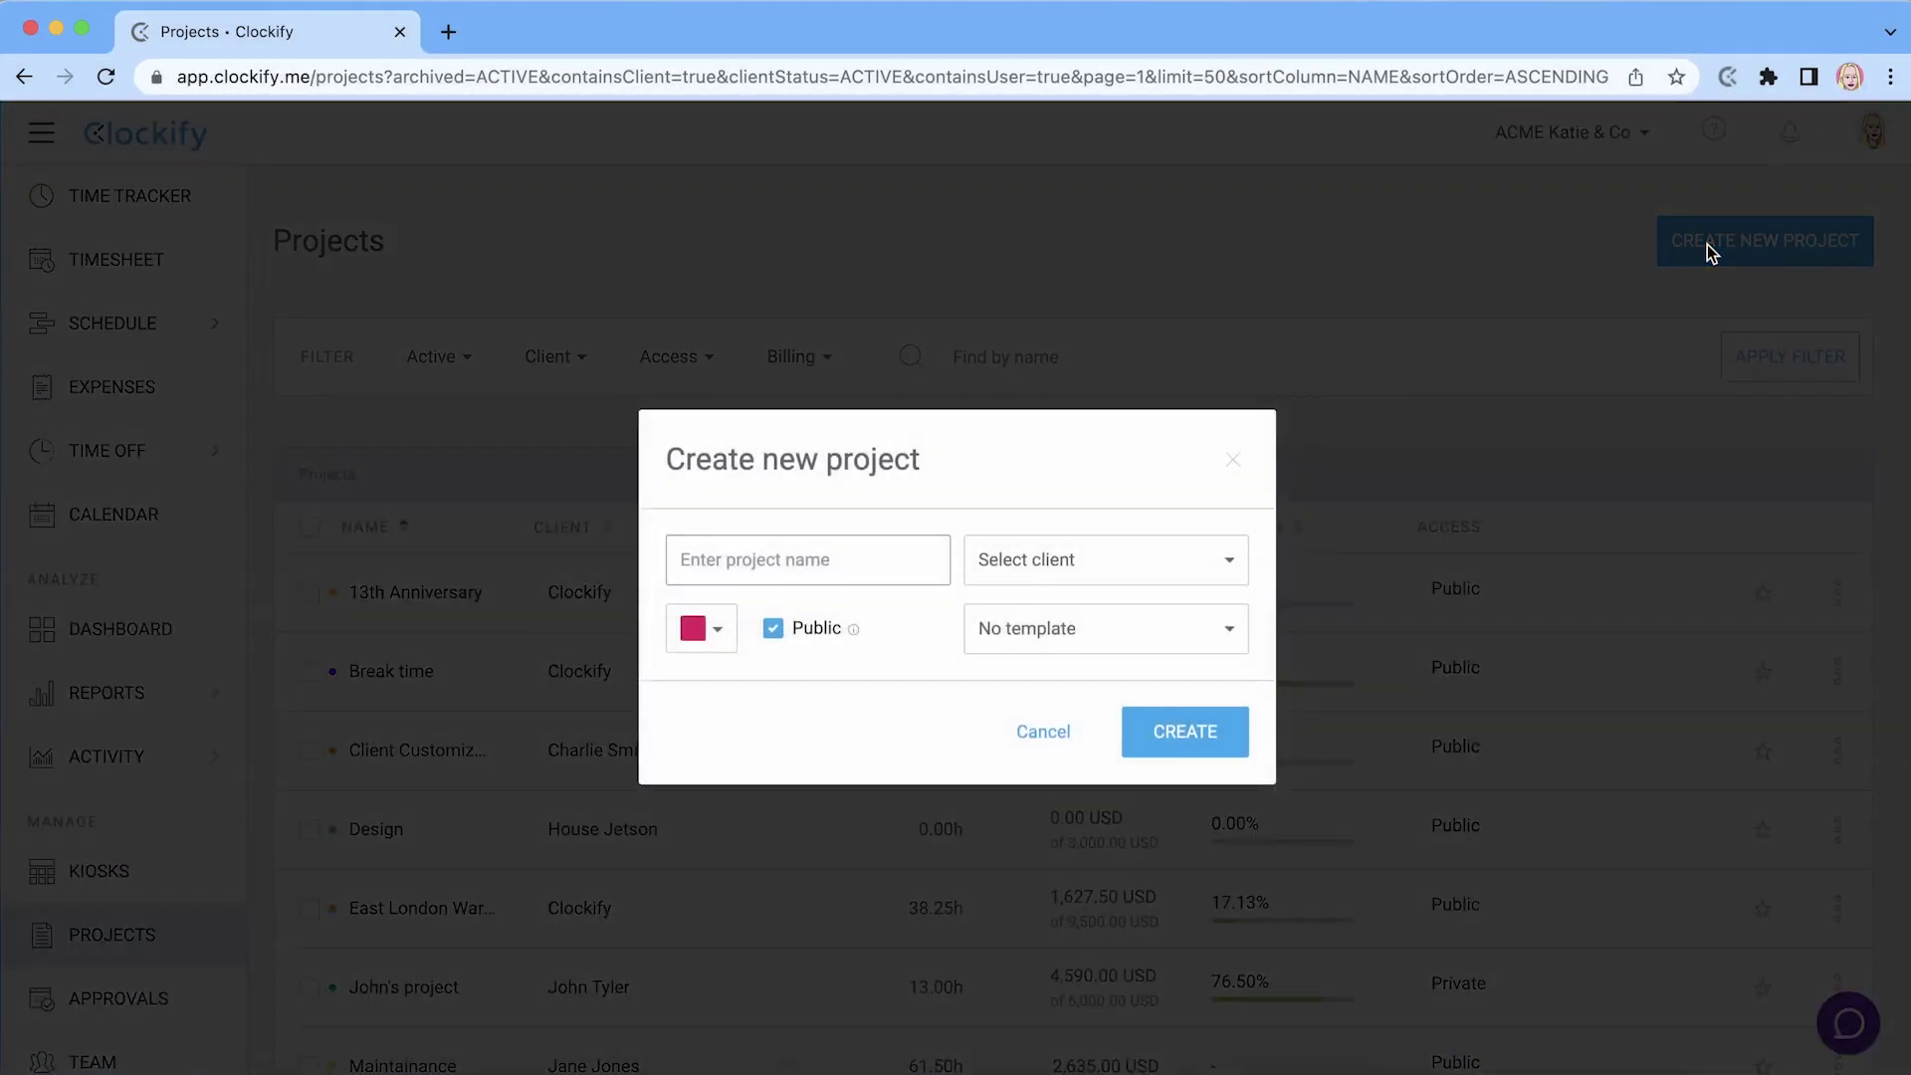
click(814, 550)
text(Client Customization)
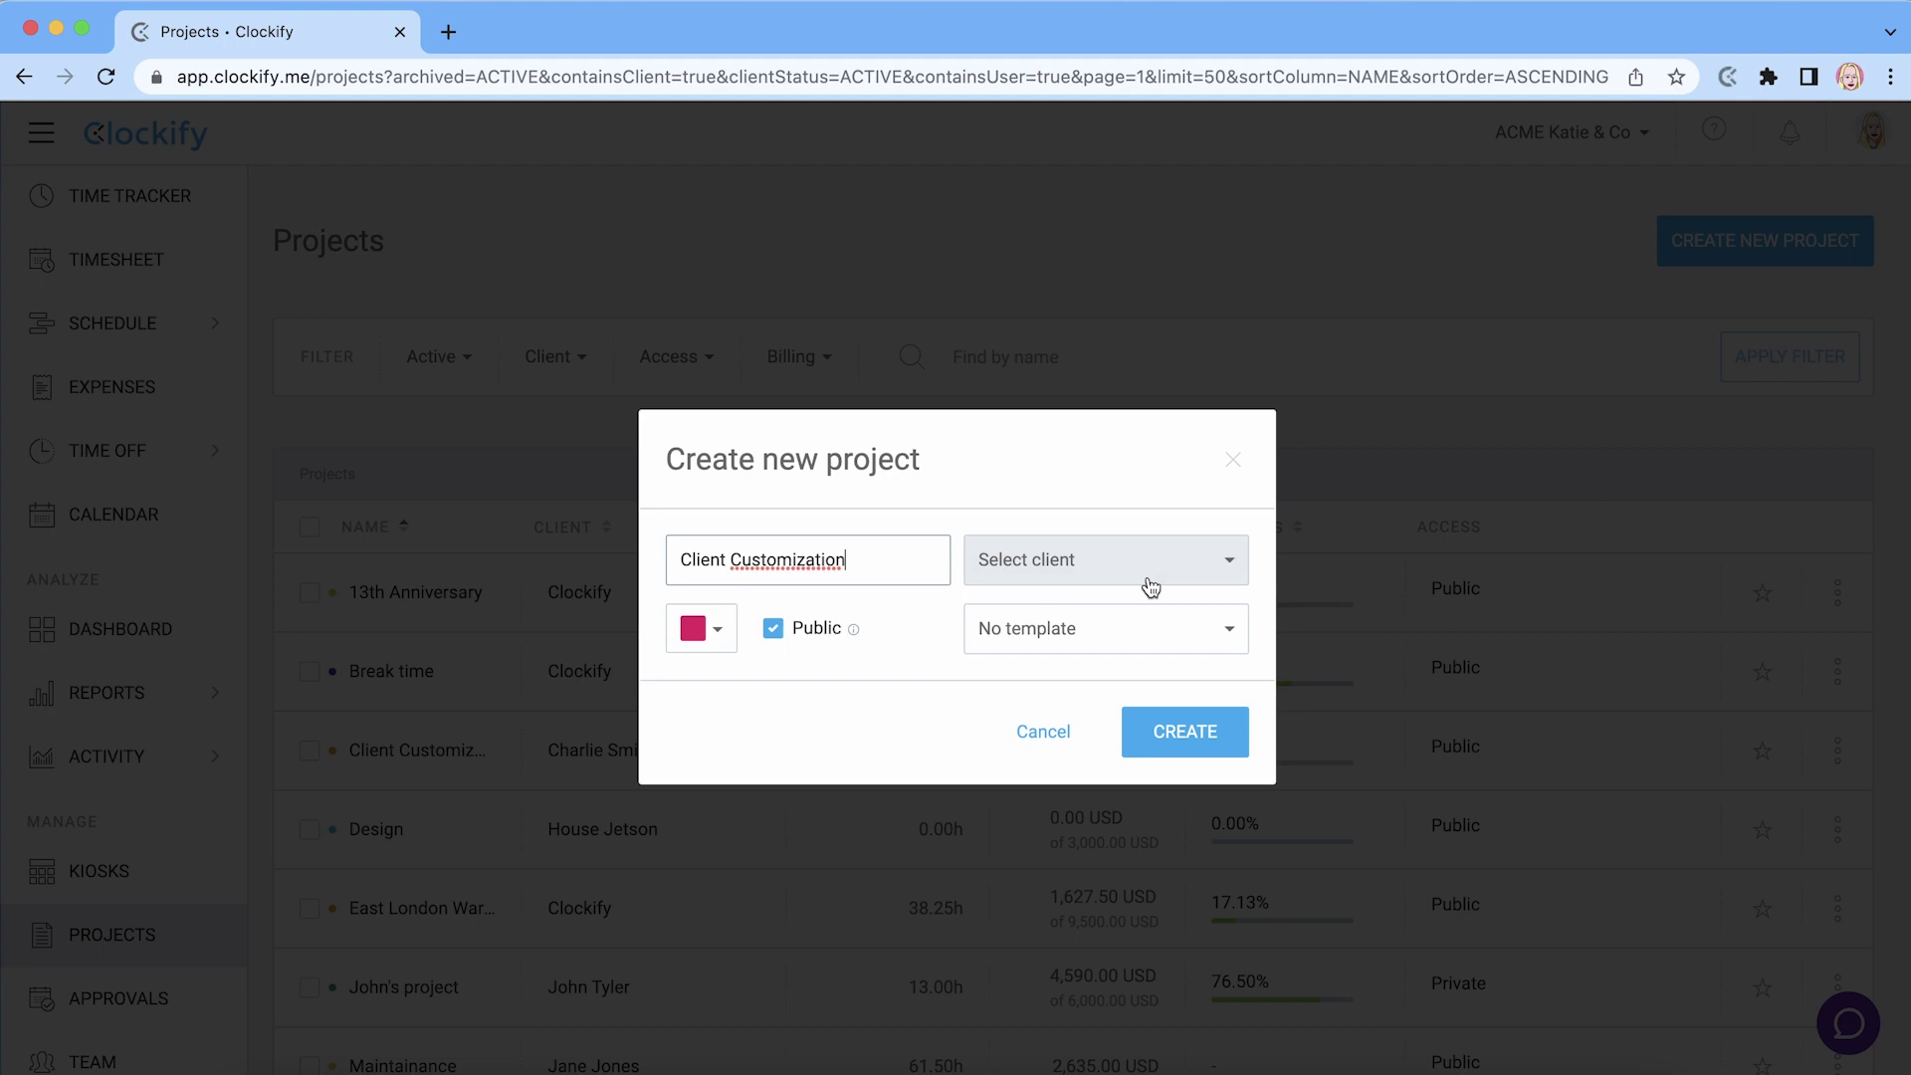
click(1148, 579)
click(1138, 753)
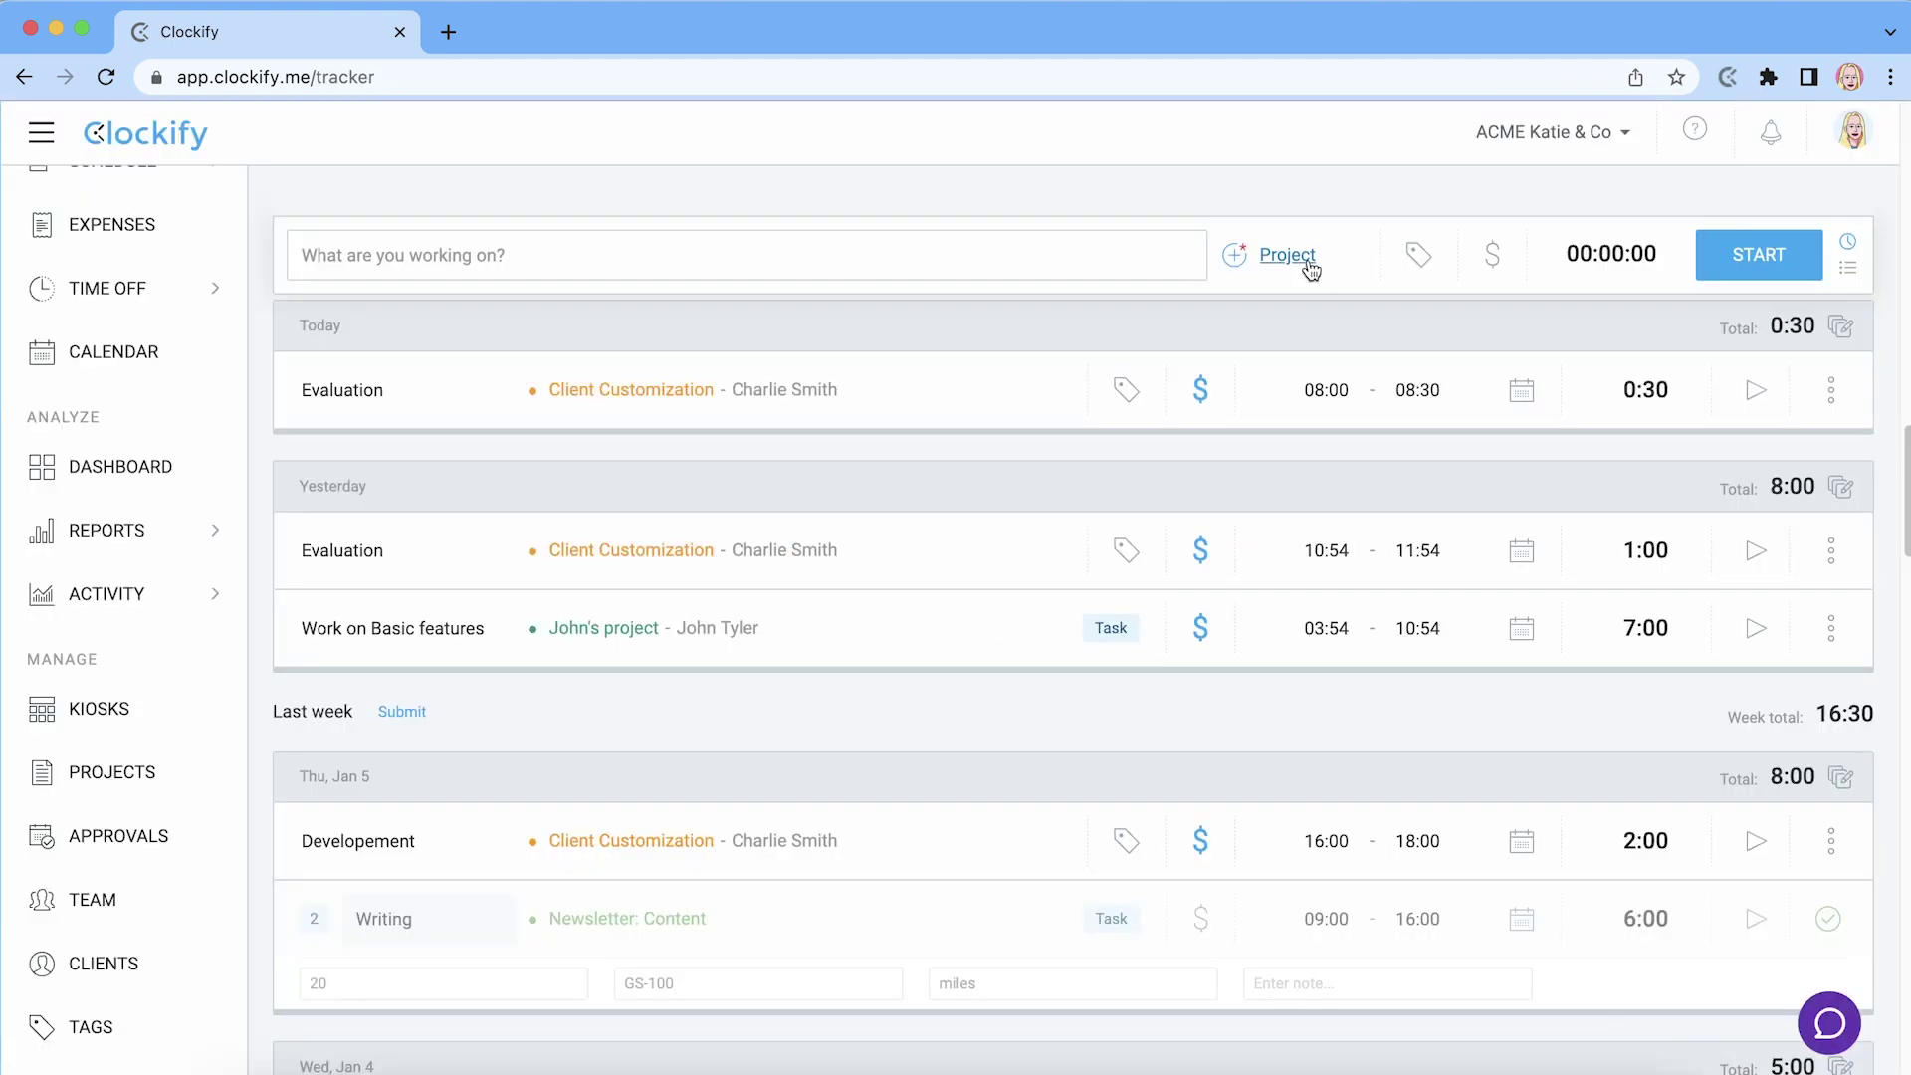
click(1299, 259)
click(1434, 643)
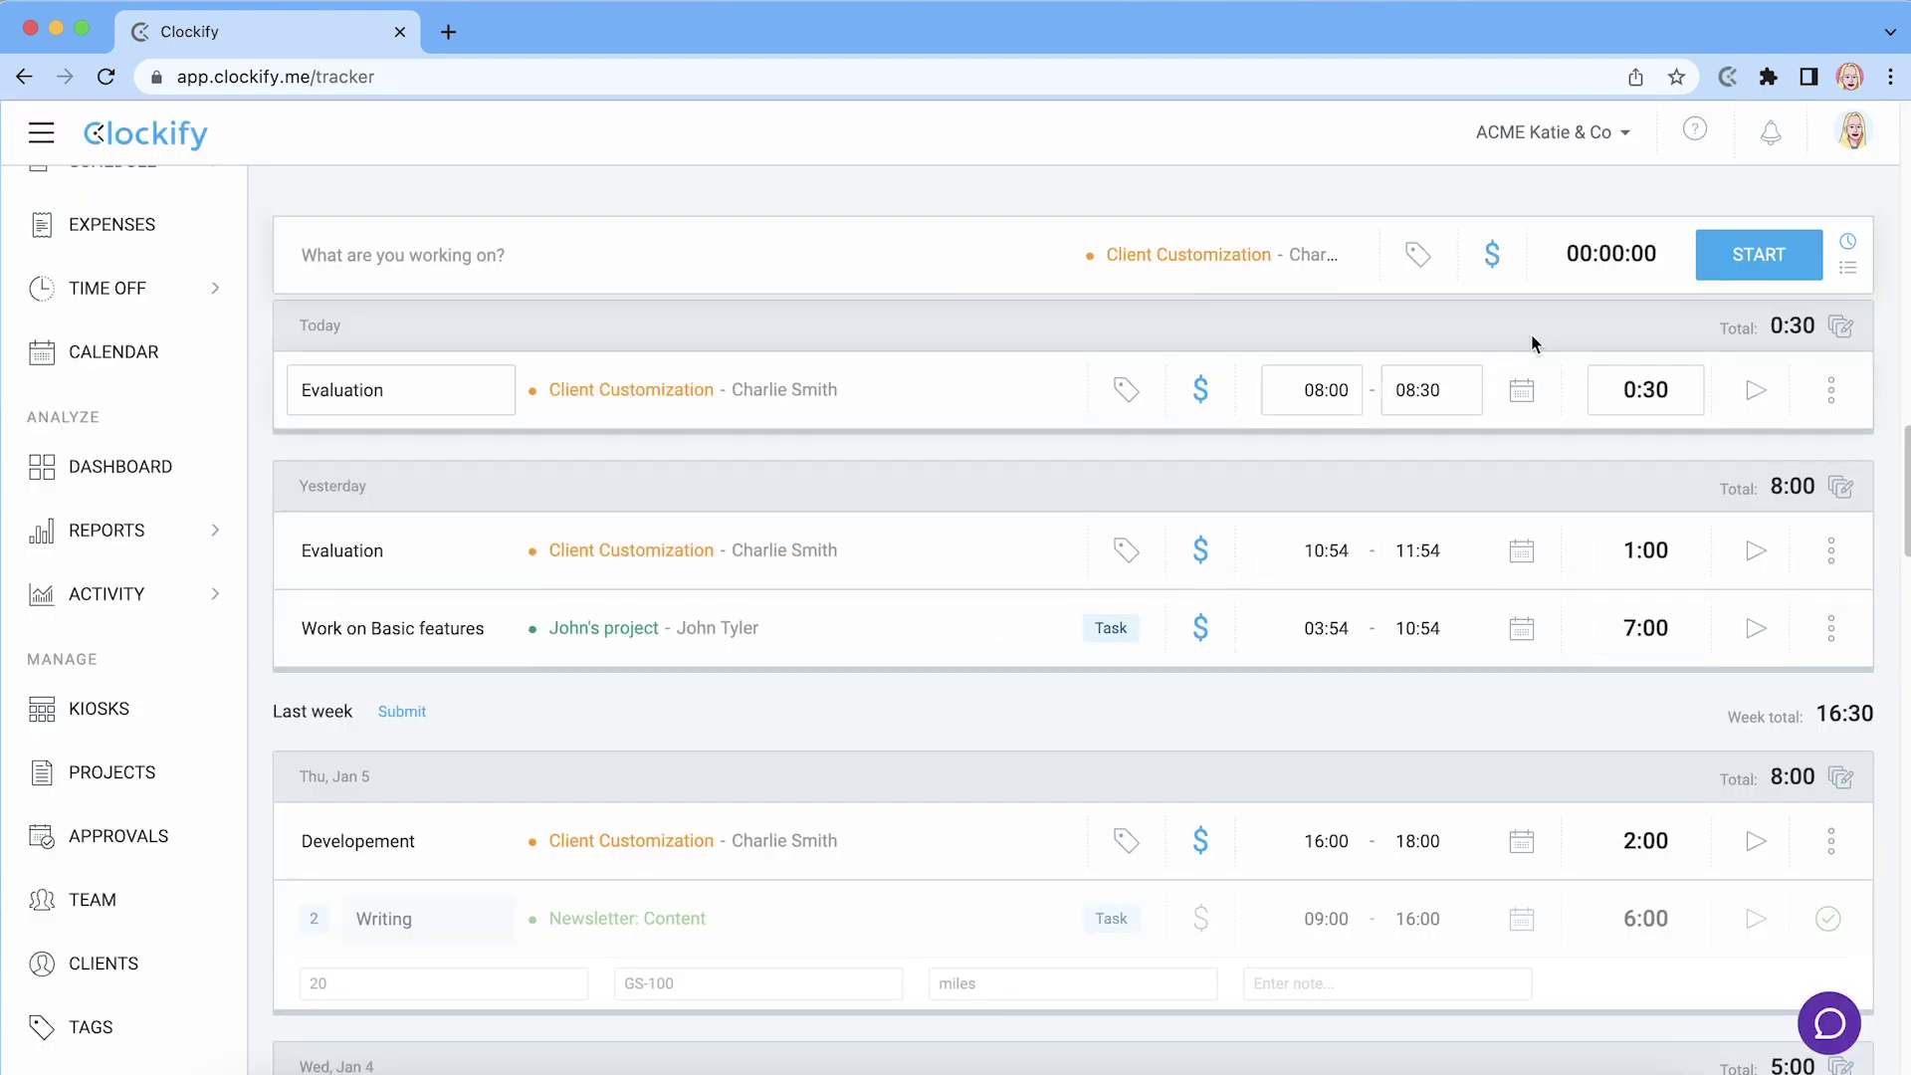
- Start the Client Customization timer and show its weekly forecast from October 2022
click(1743, 261)
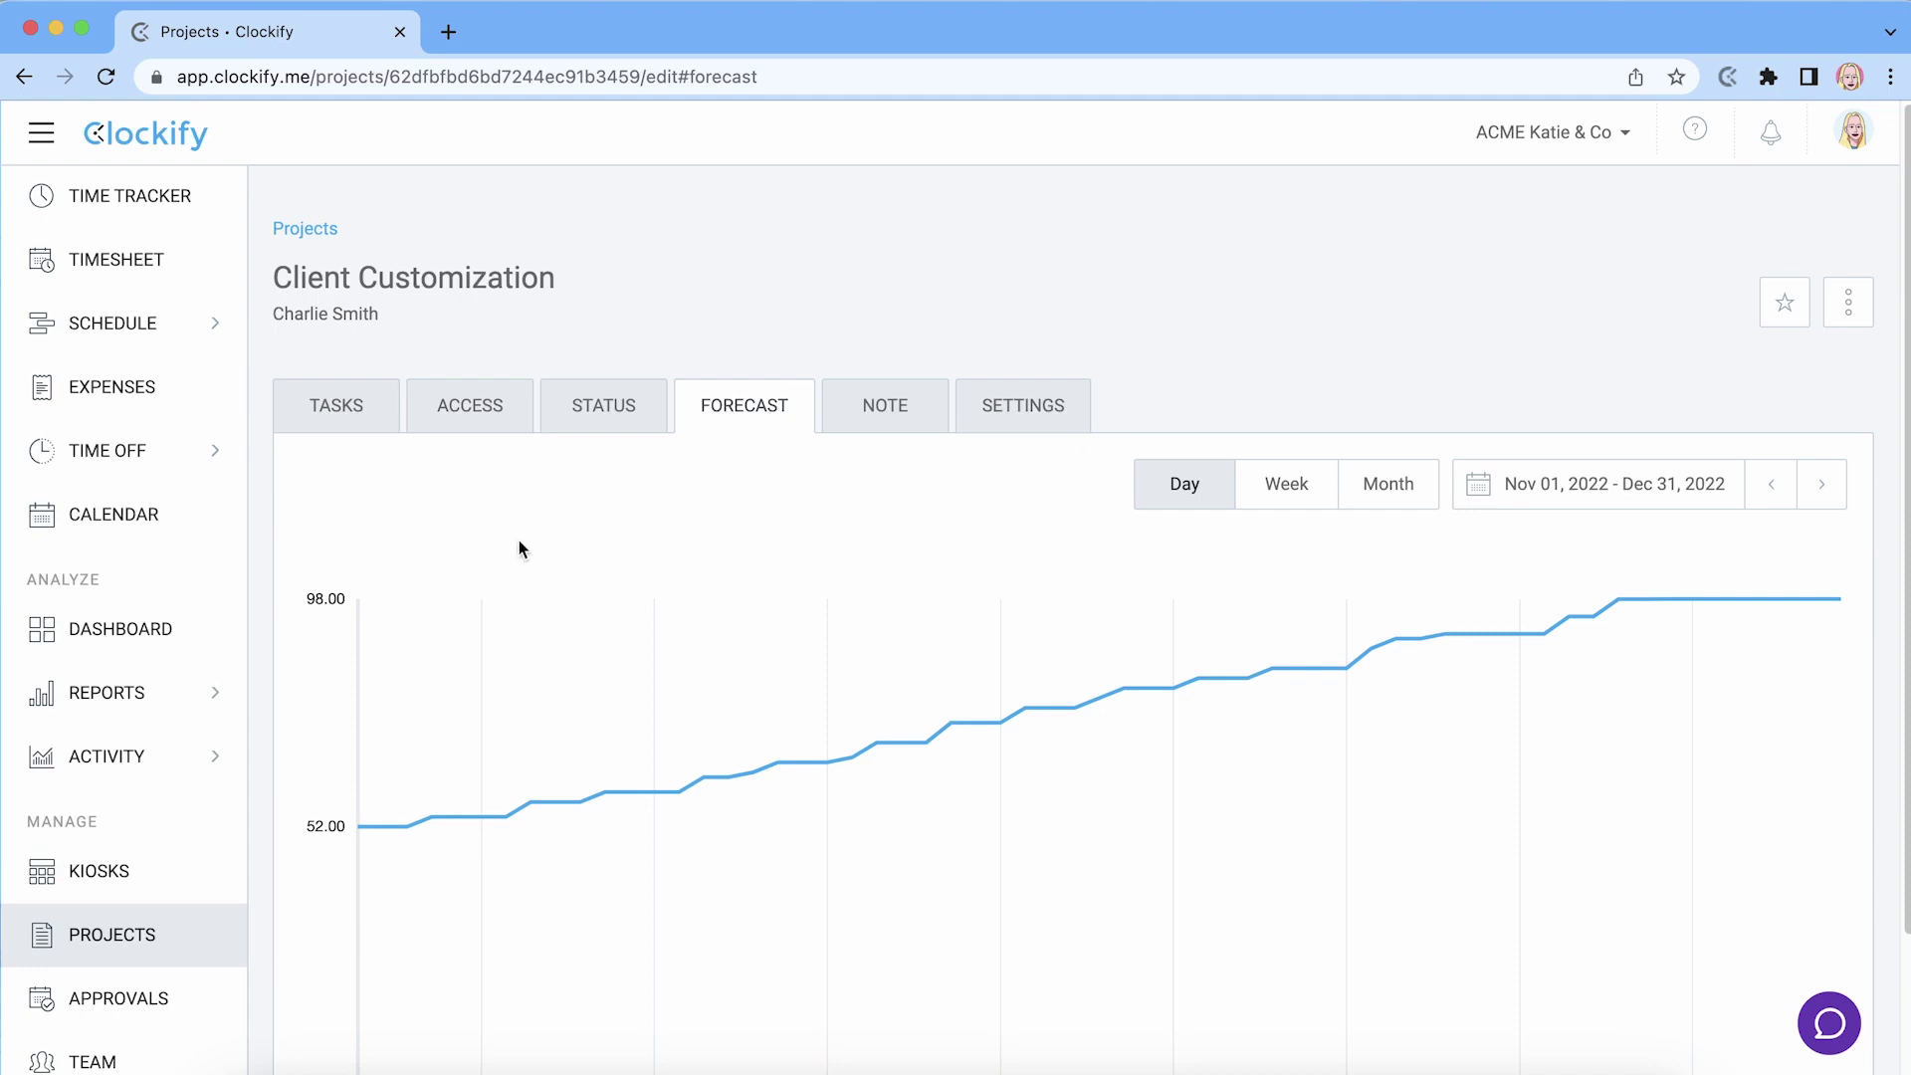
mouse_move(503, 724)
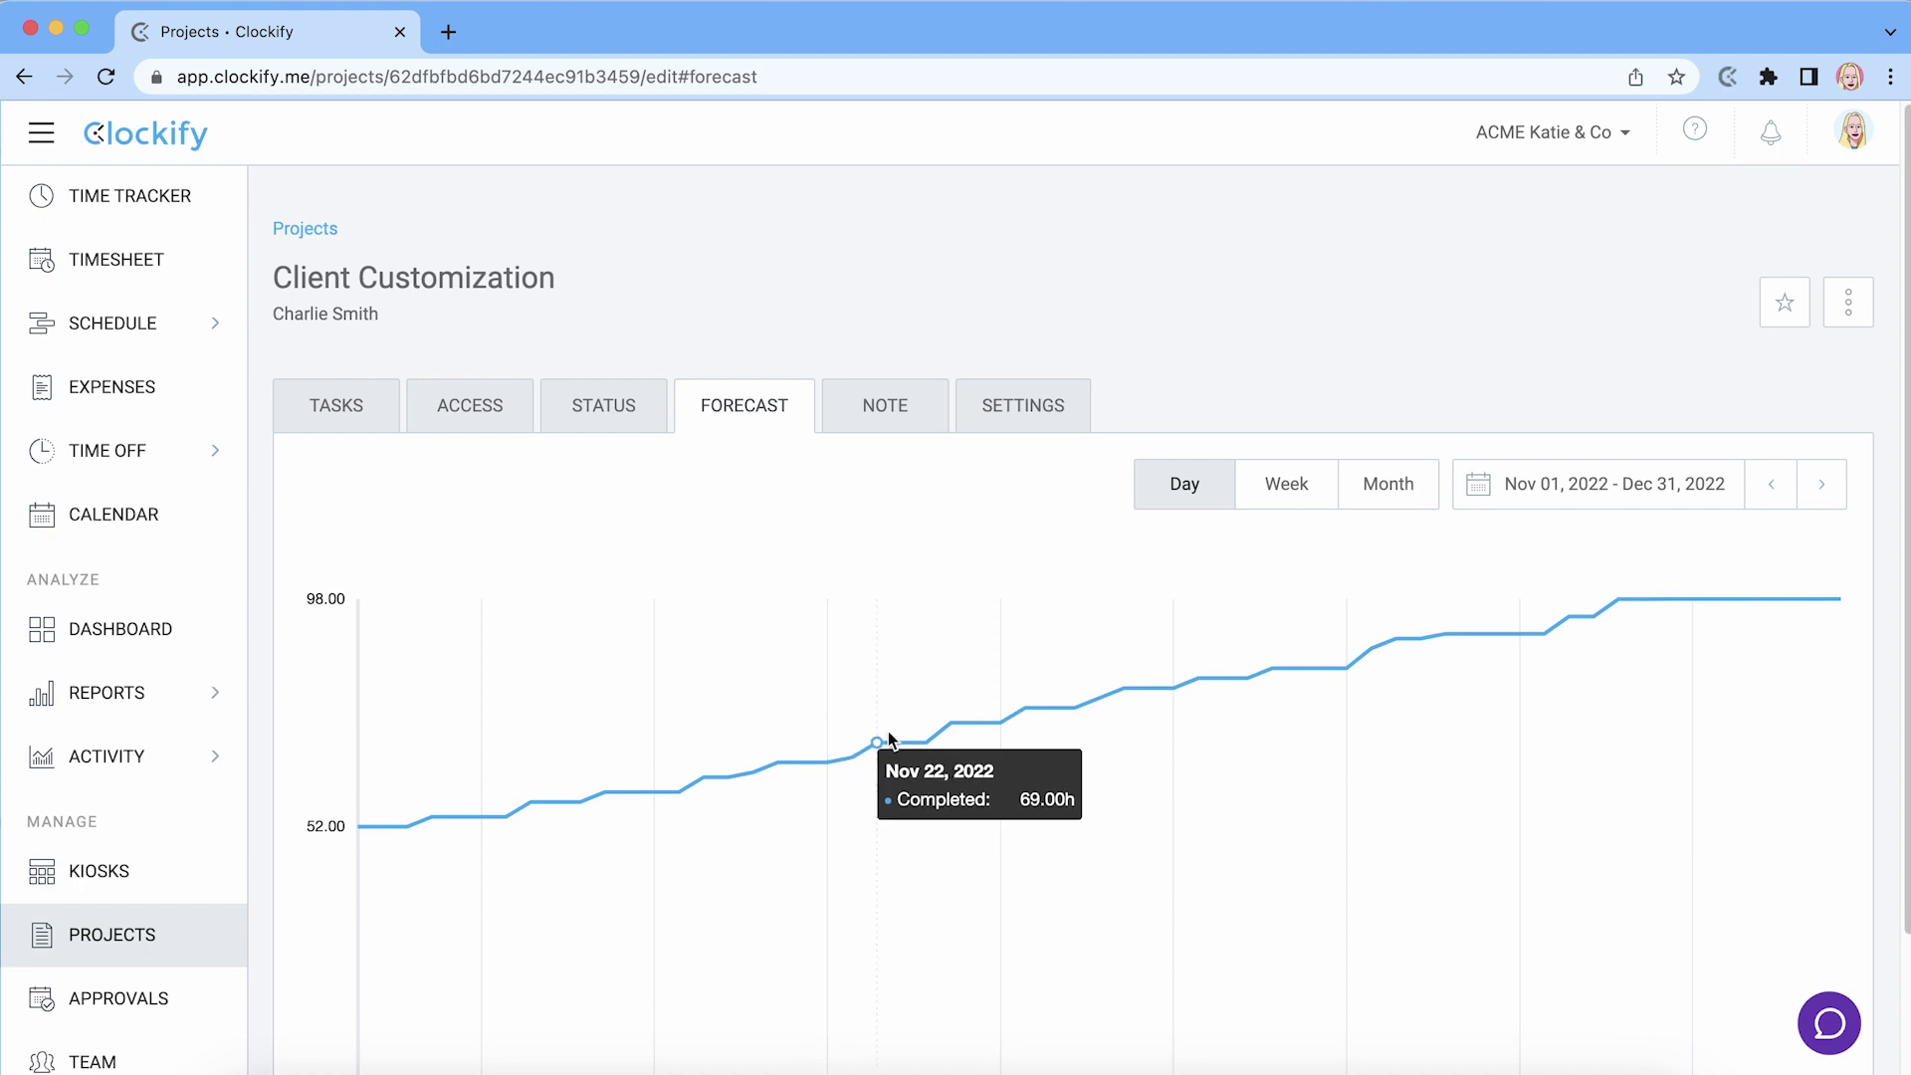
click(1509, 498)
click(1311, 547)
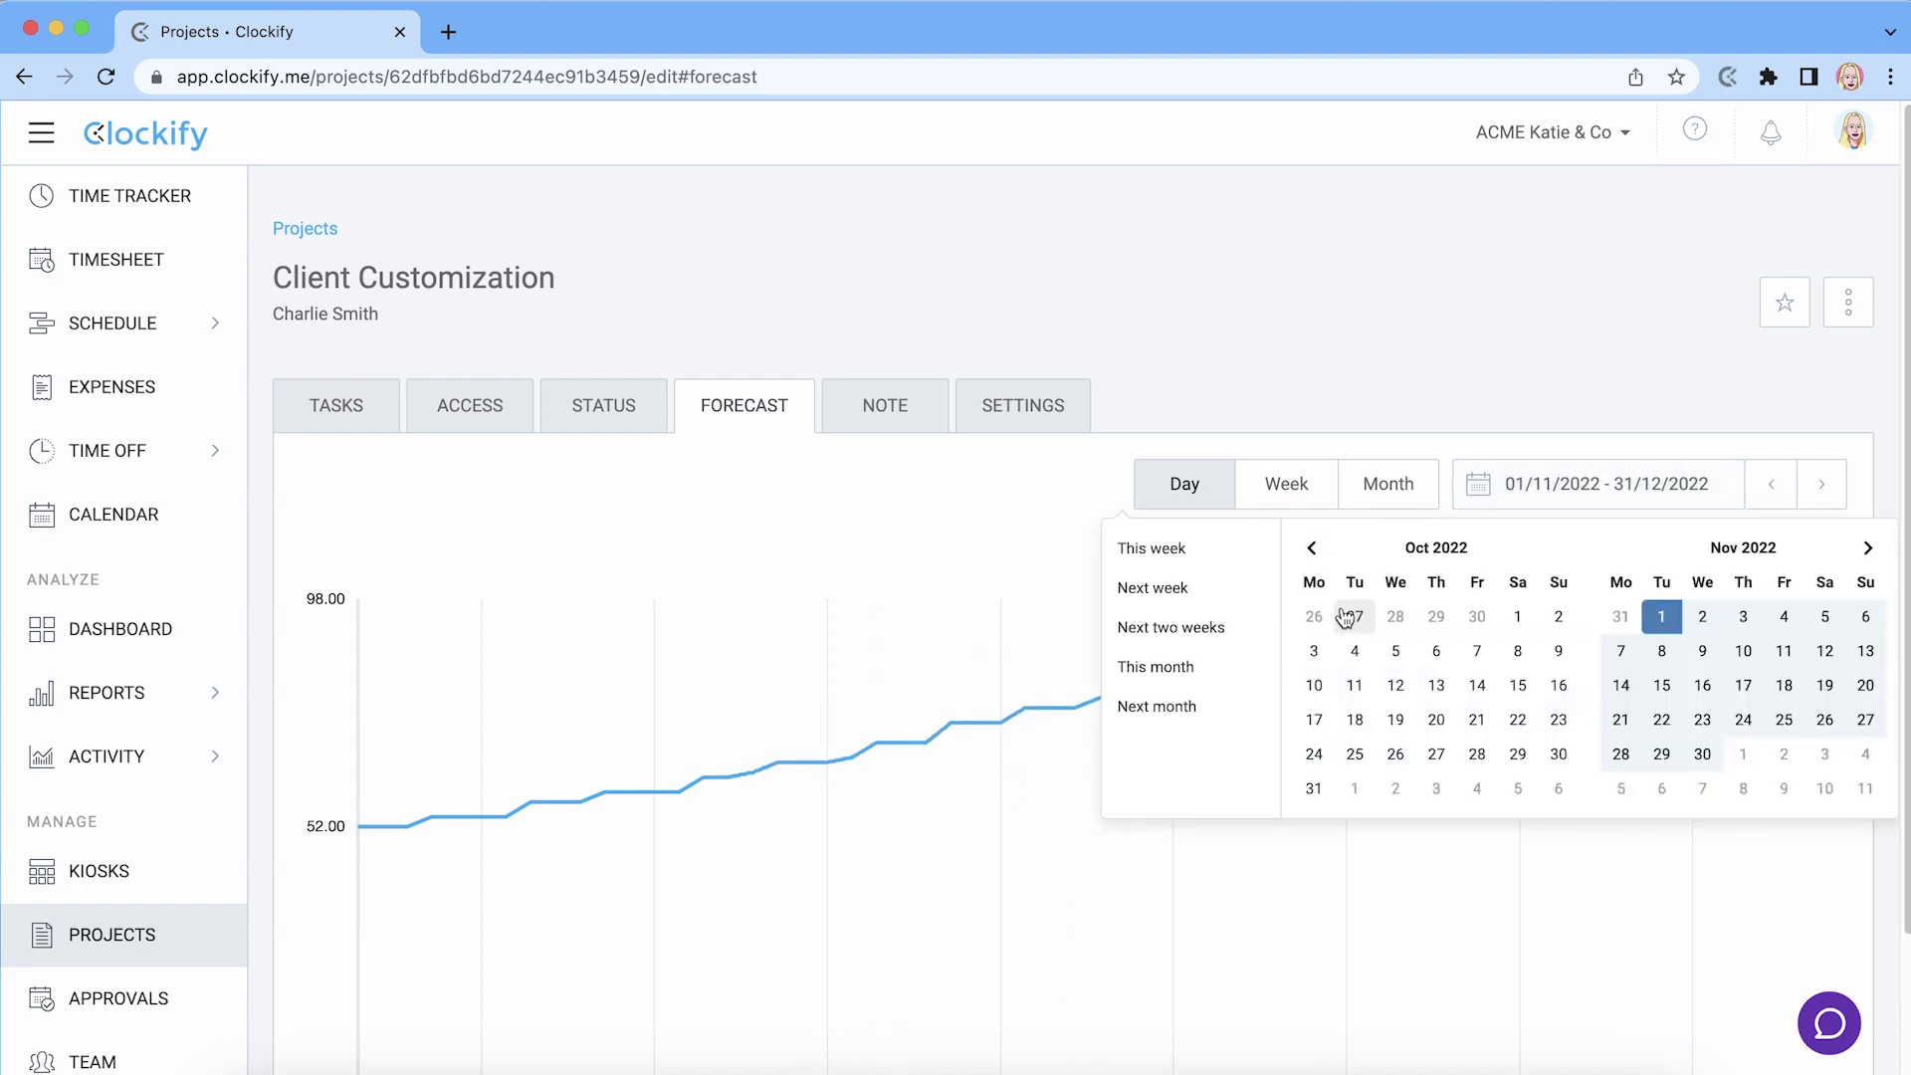
click(1517, 616)
click(1559, 754)
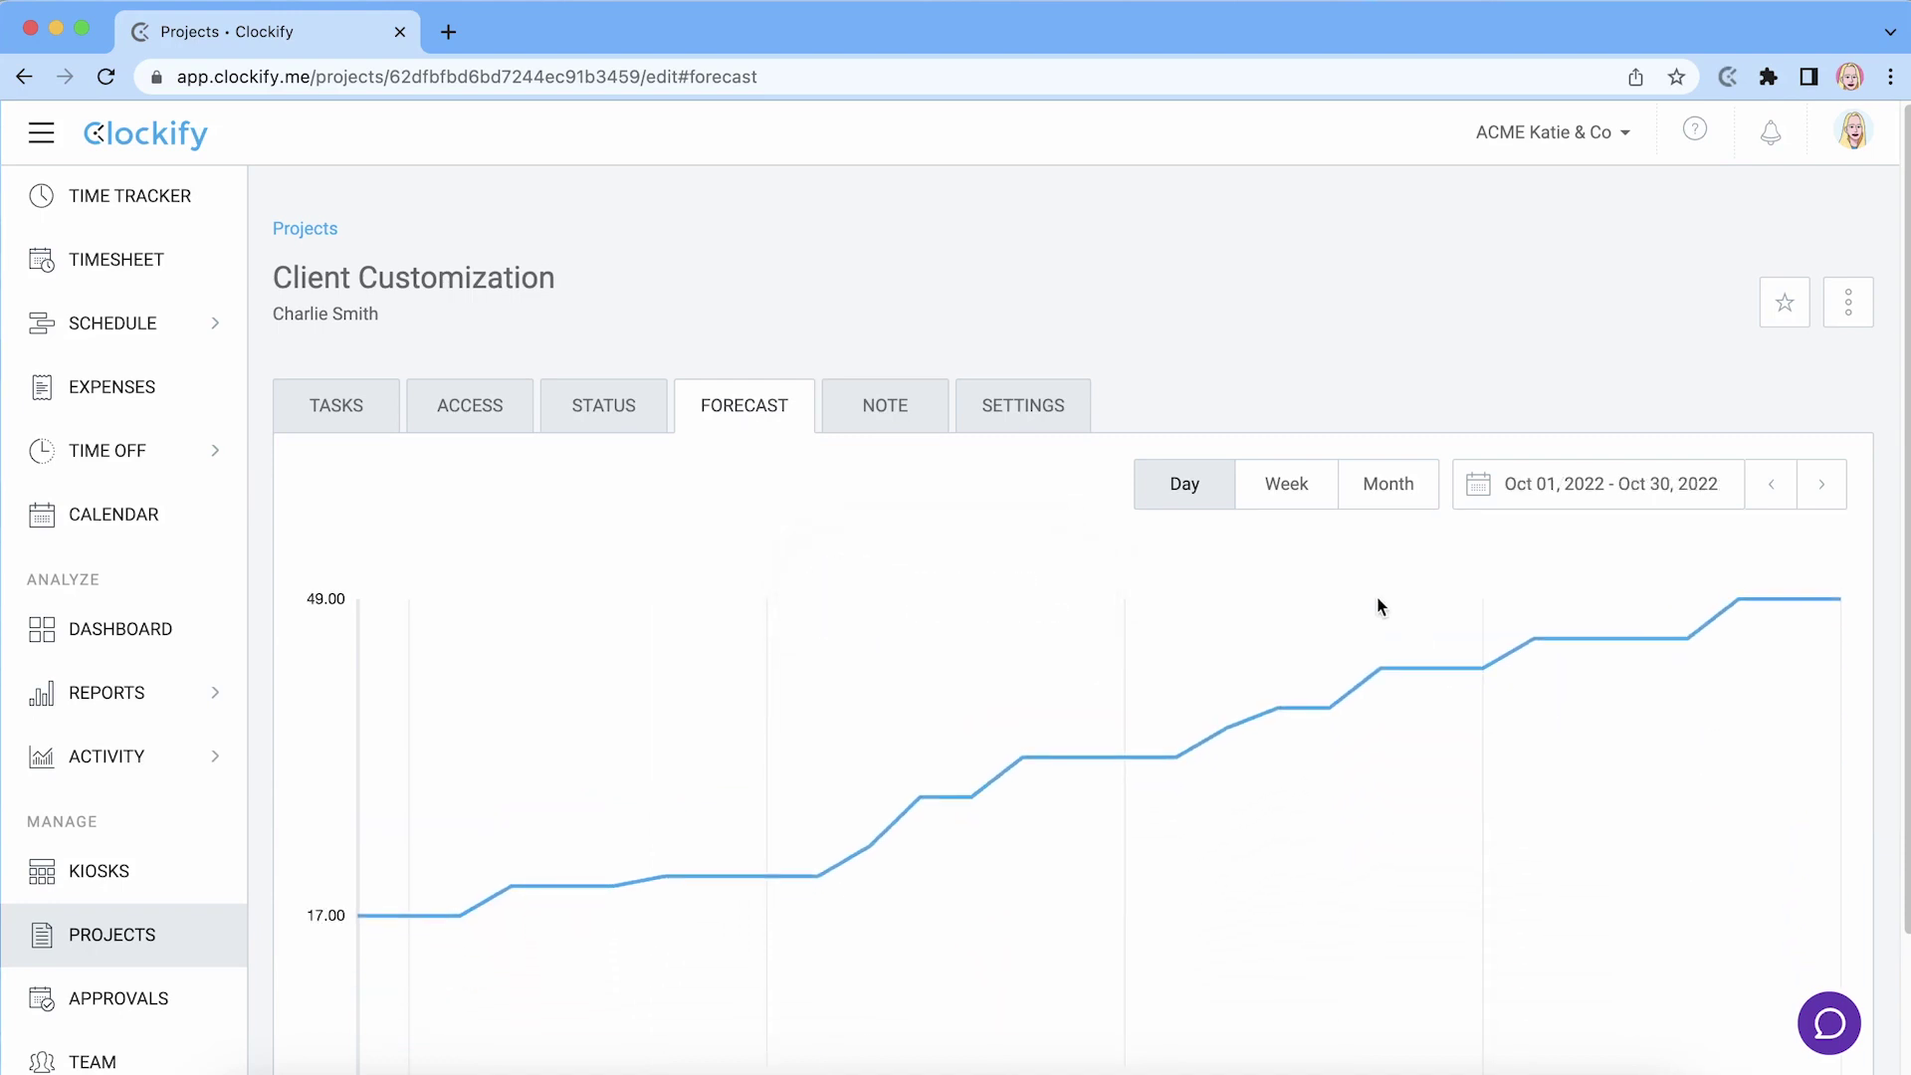
click(1289, 494)
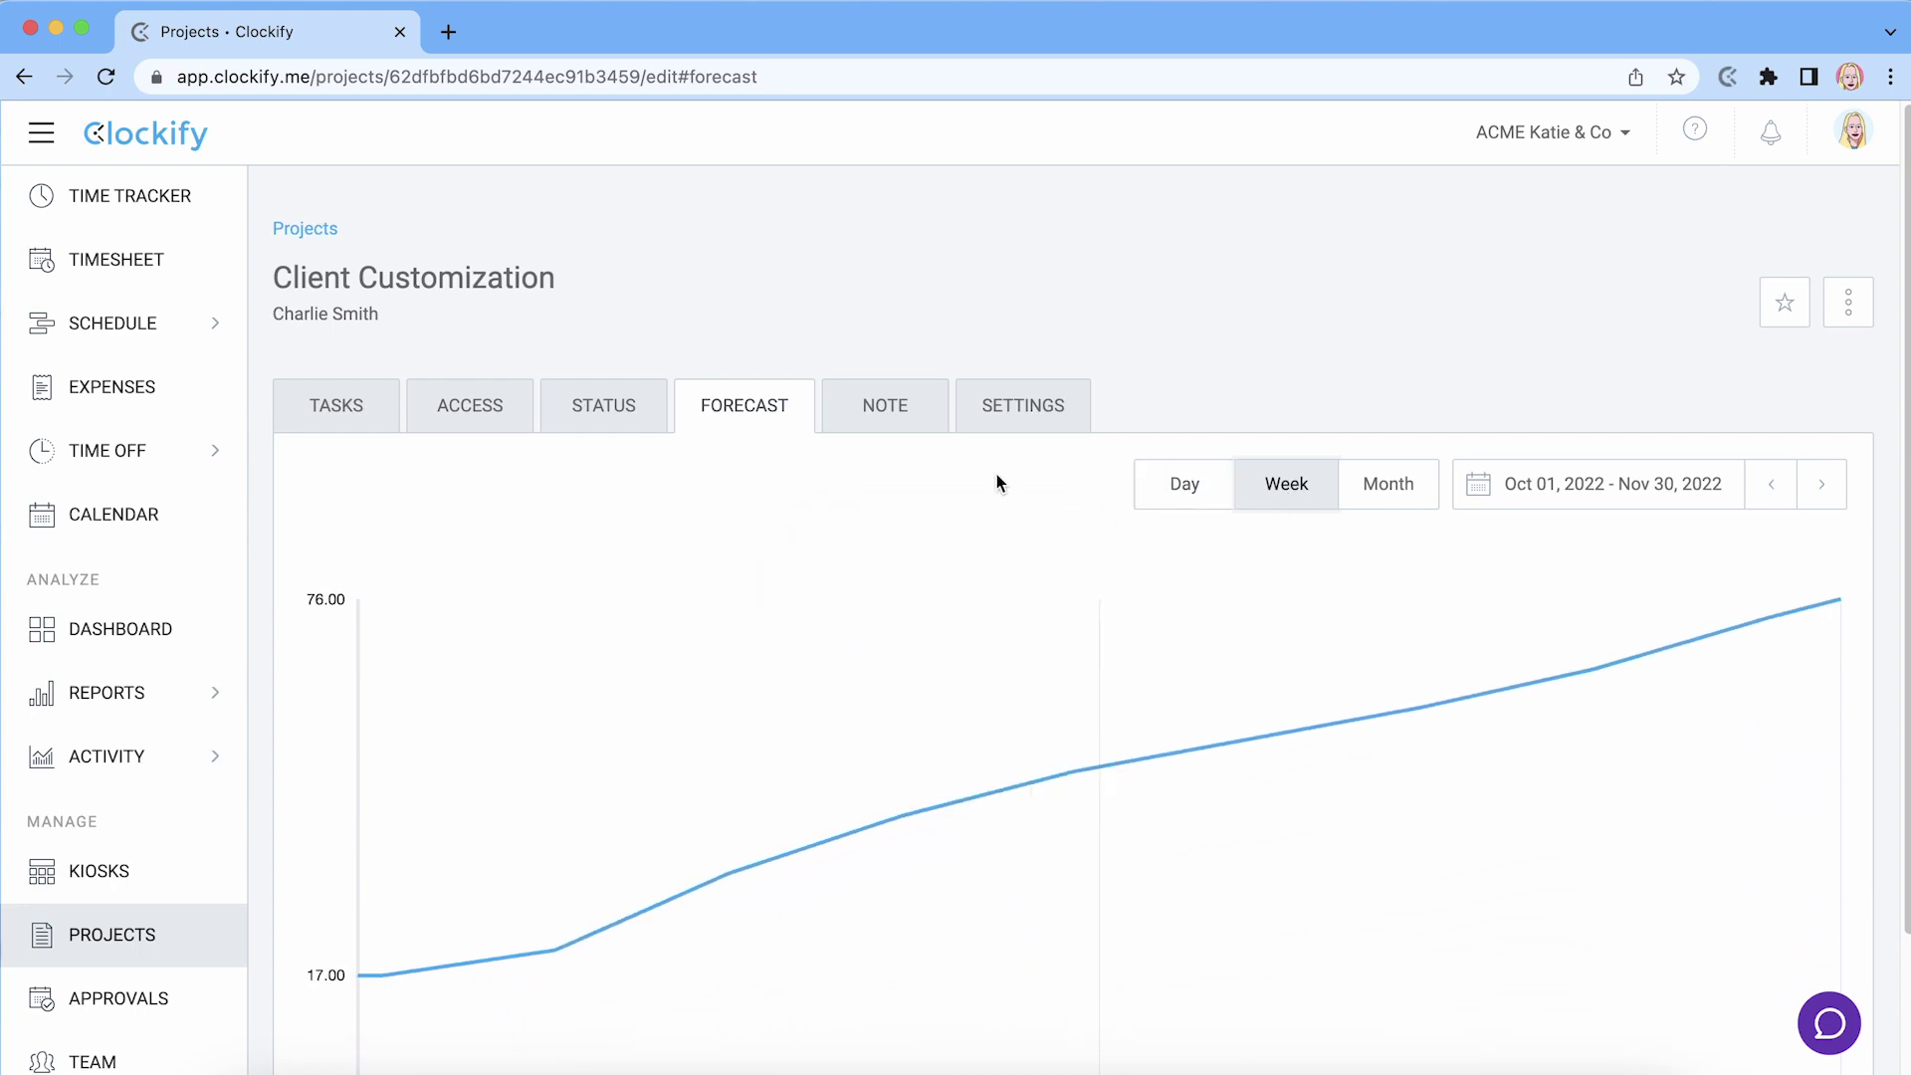
- Set the project estimate to a manual time estimate of 120 hours in the project settings
click(1010, 435)
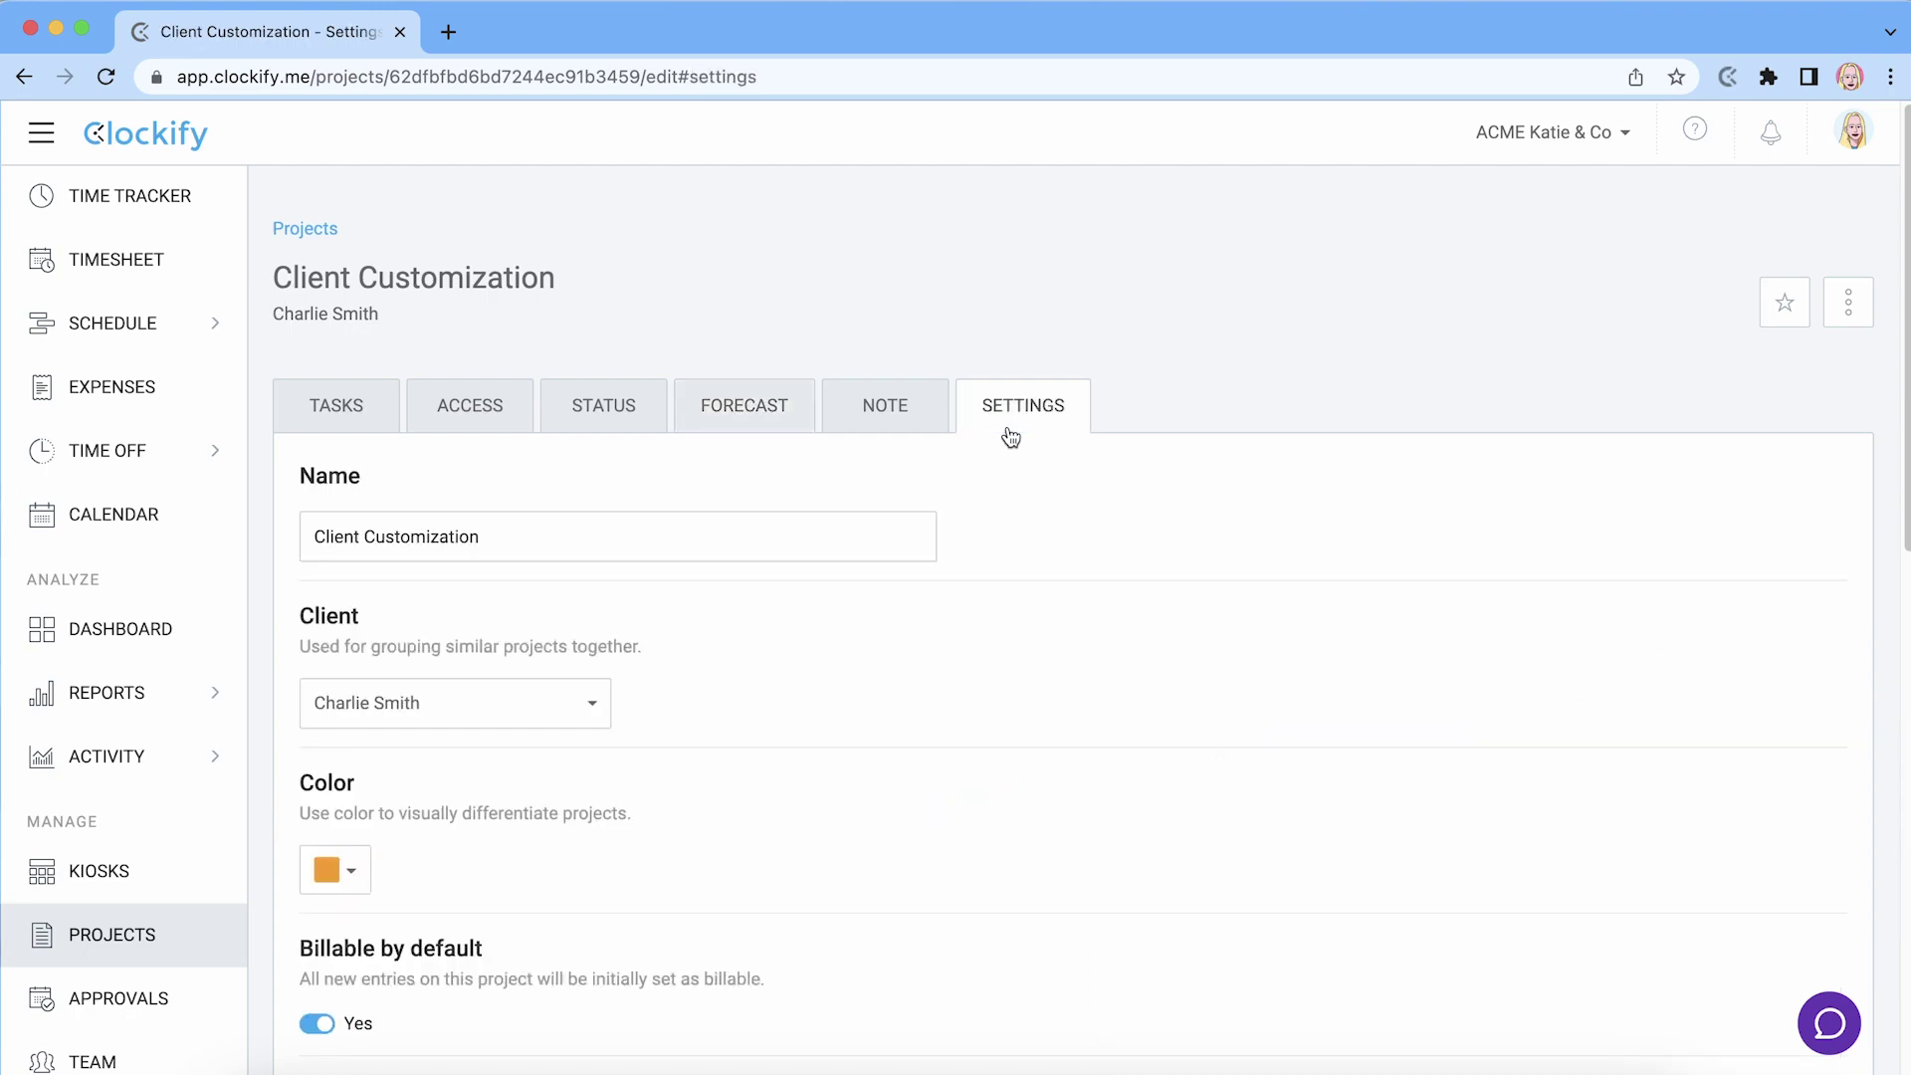
scroll(1322, 792, down, 8)
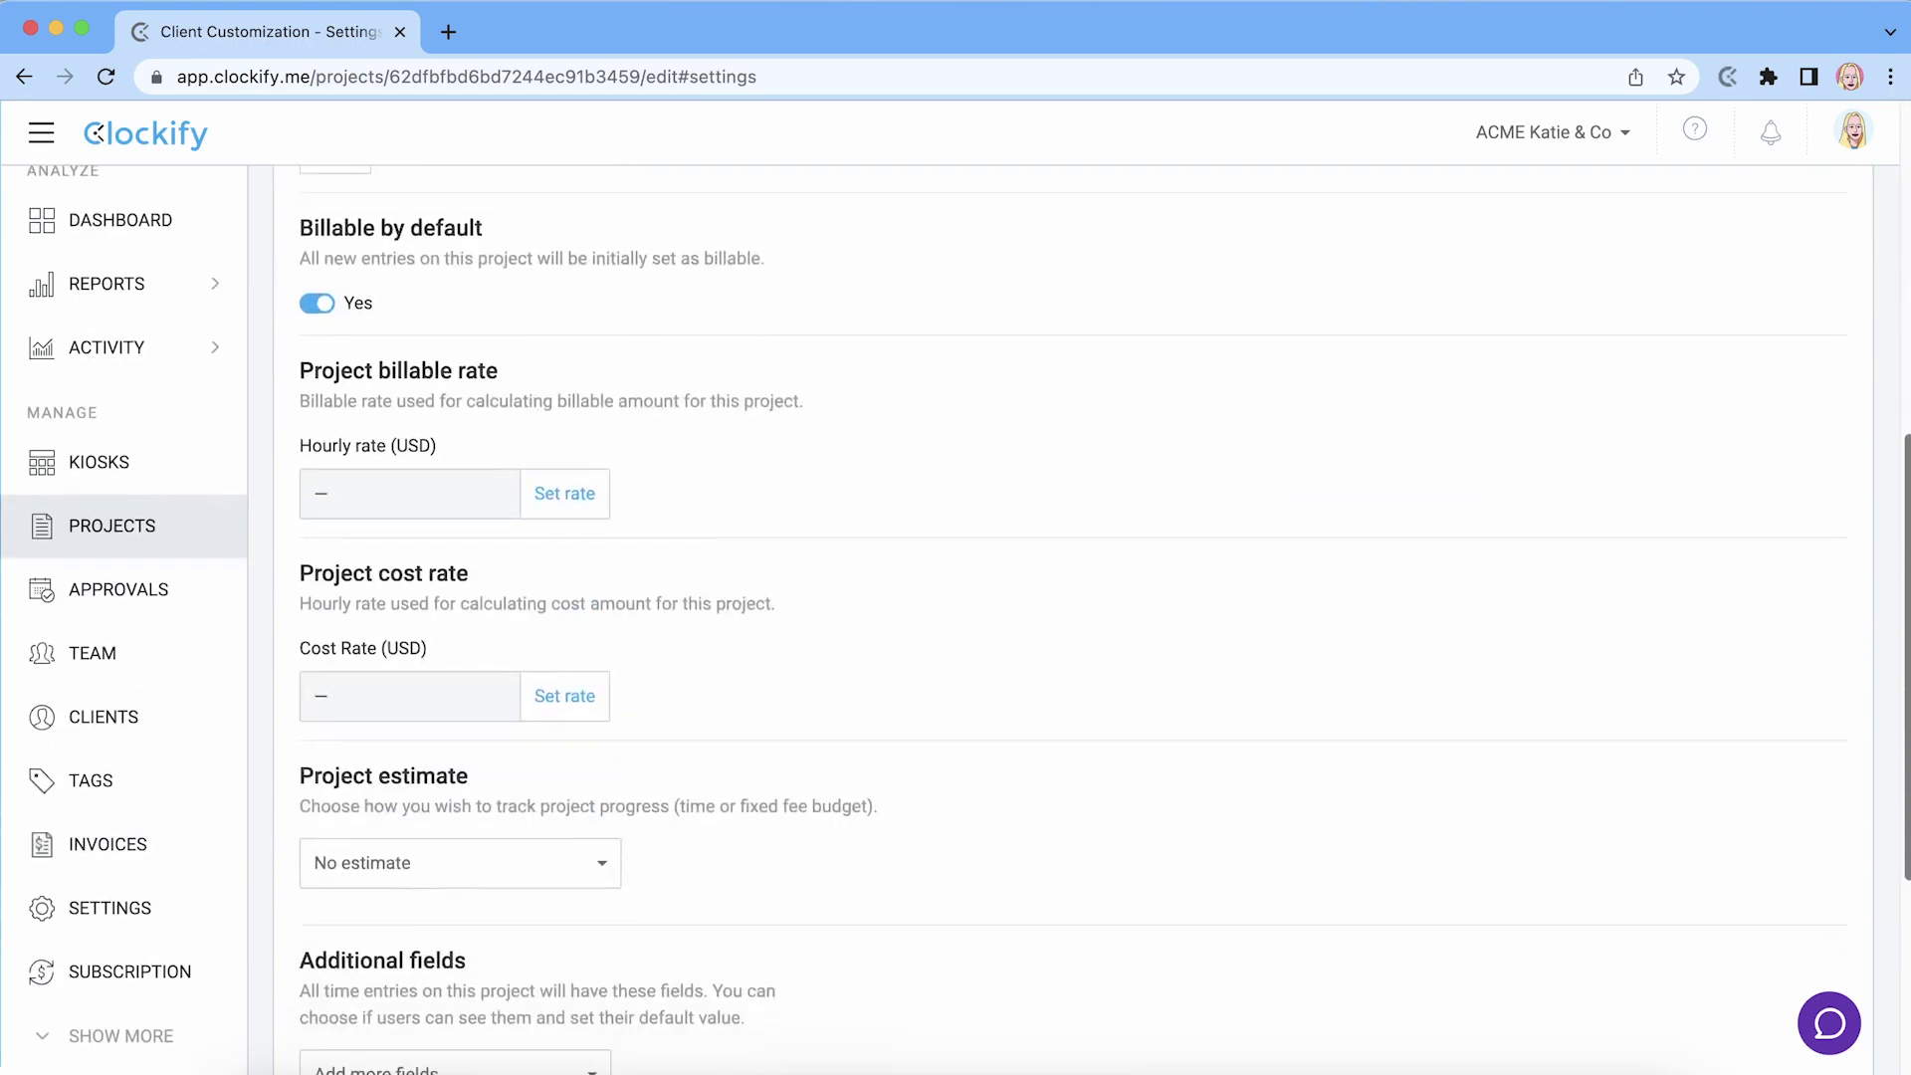
click(598, 756)
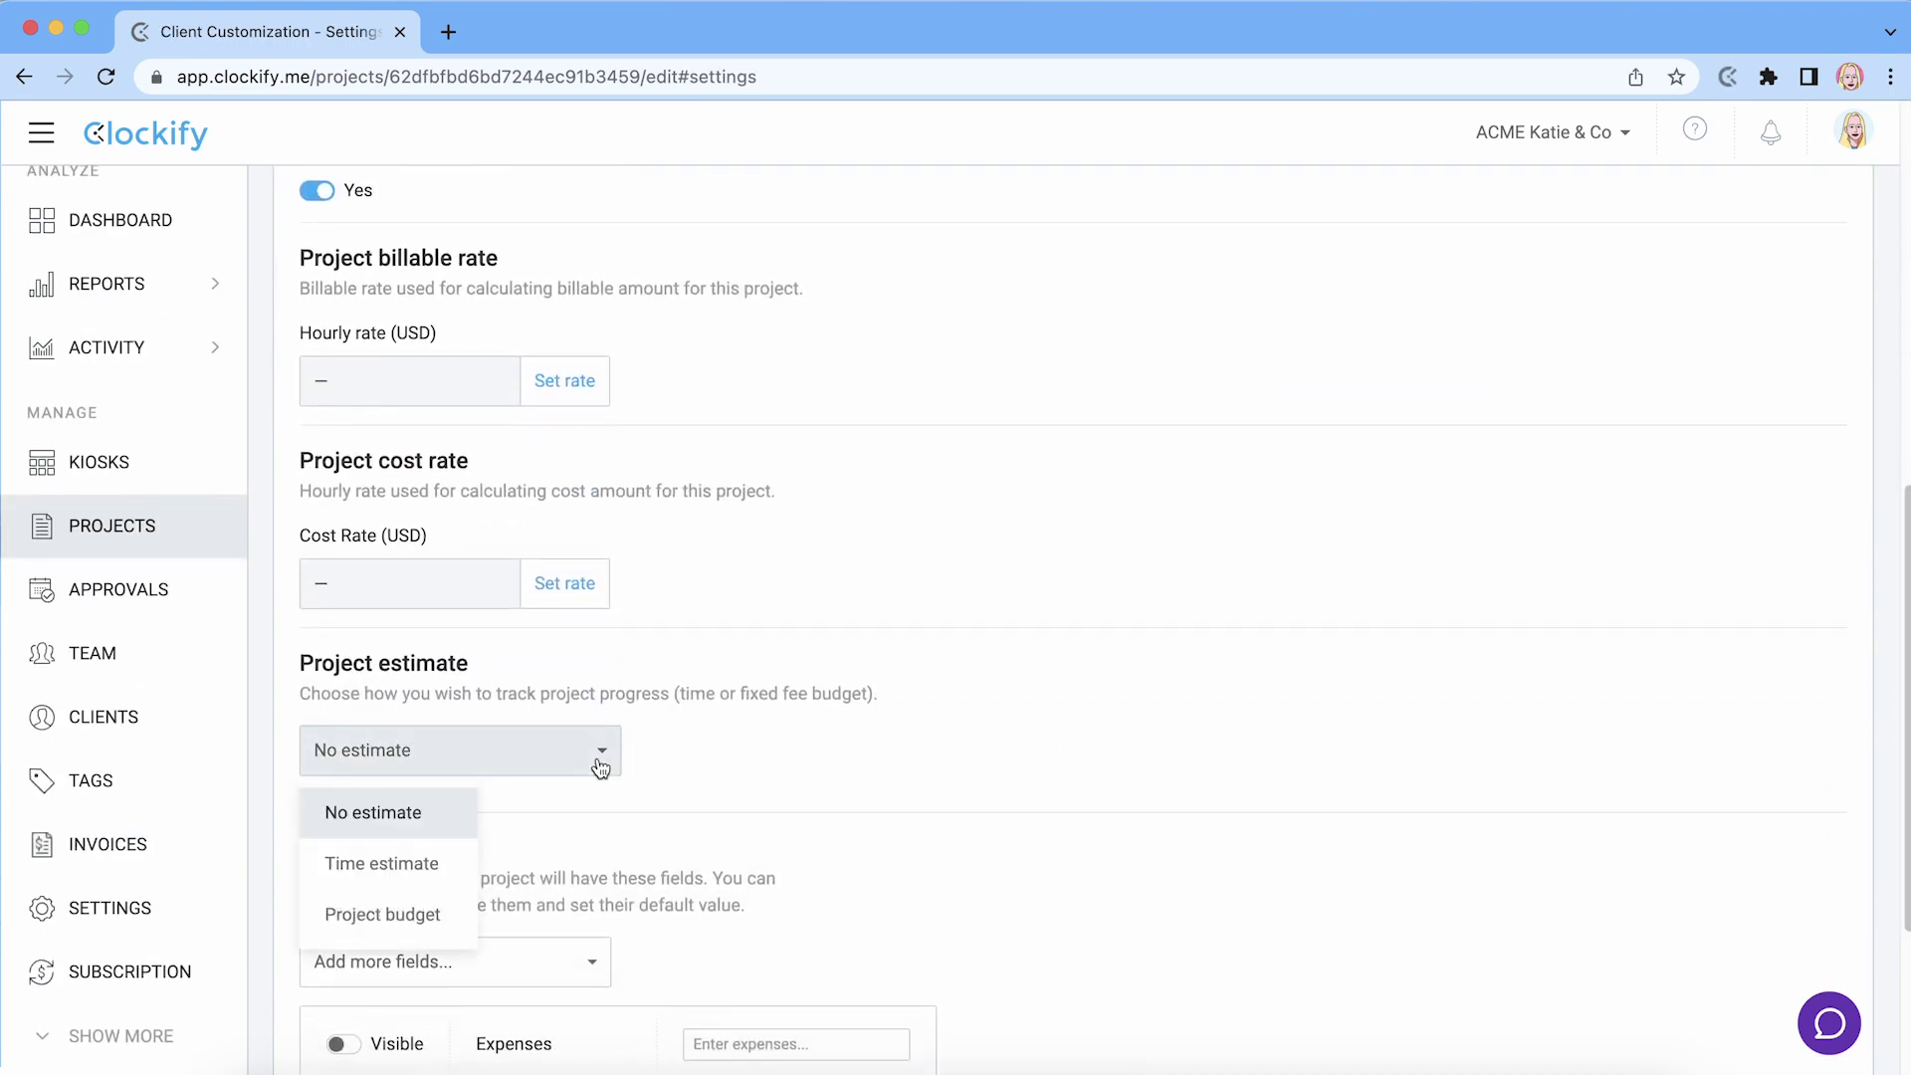
click(427, 880)
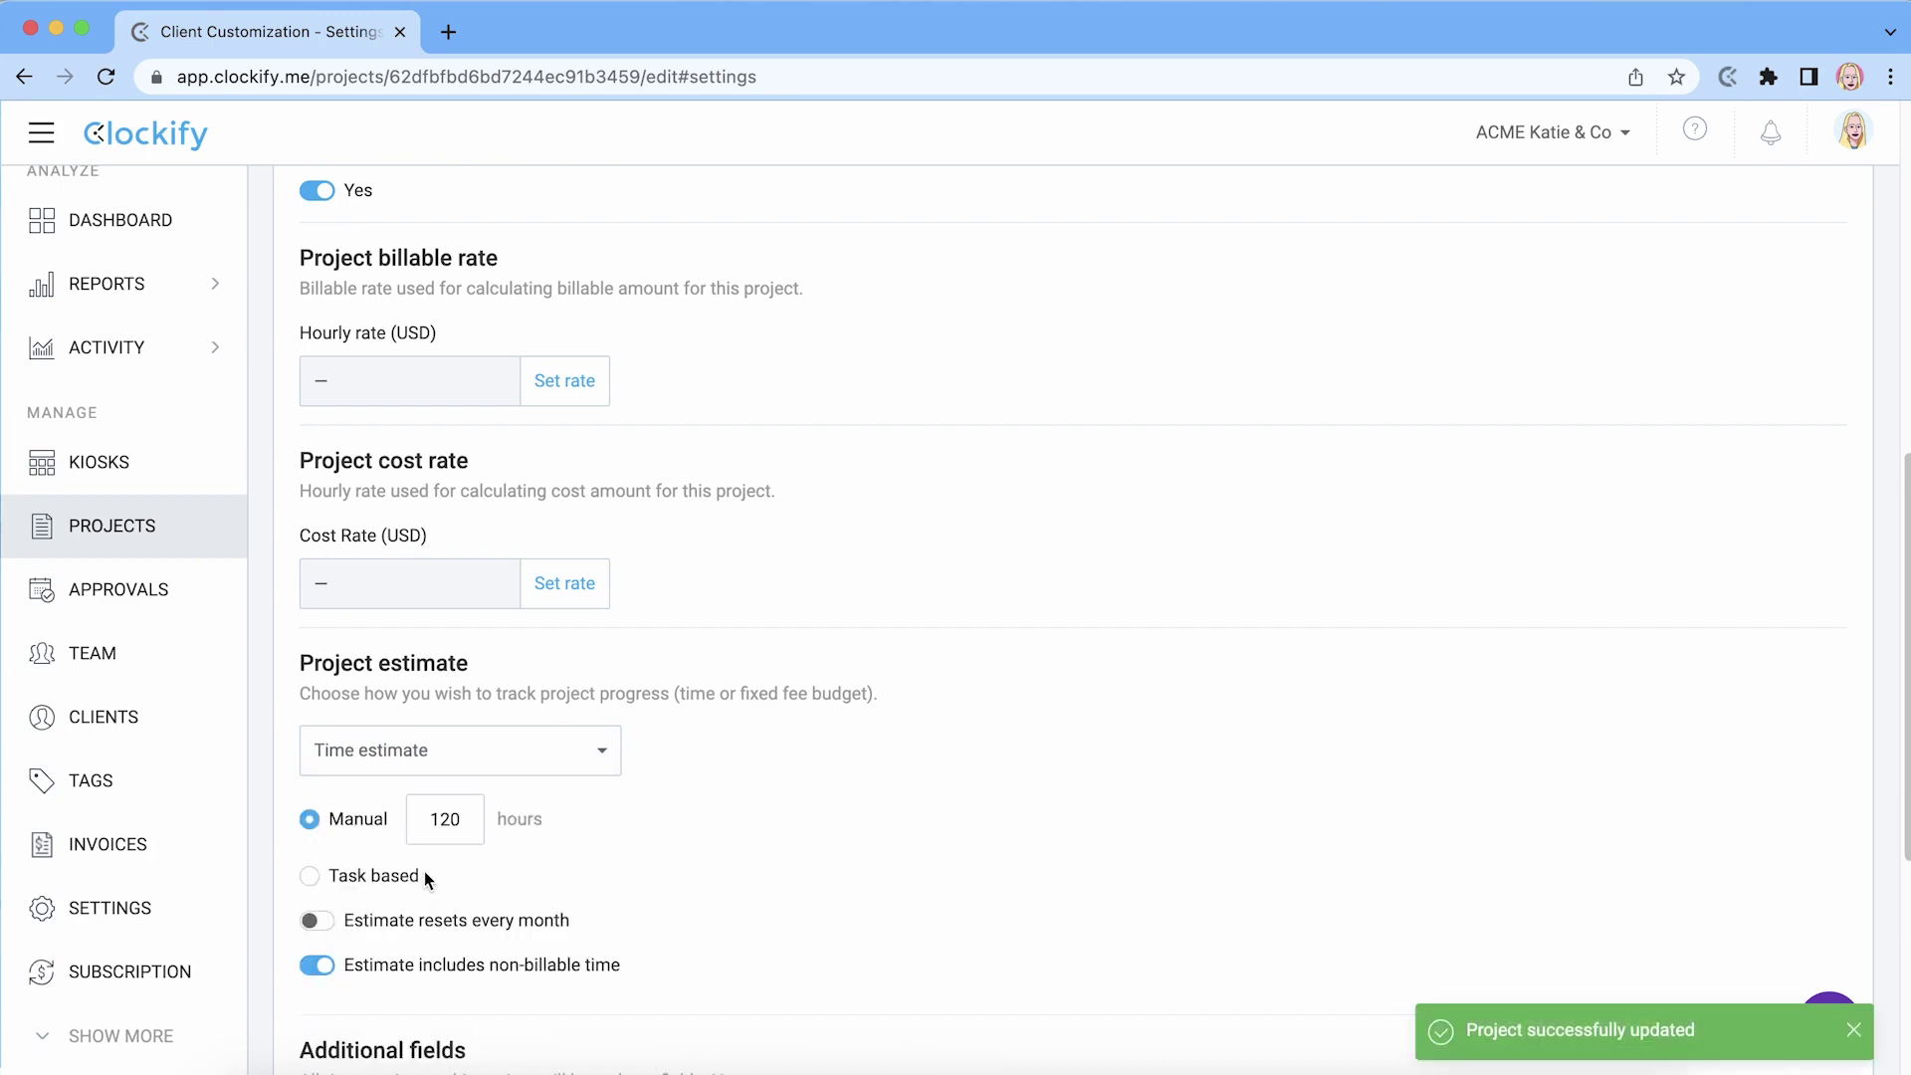
click(473, 834)
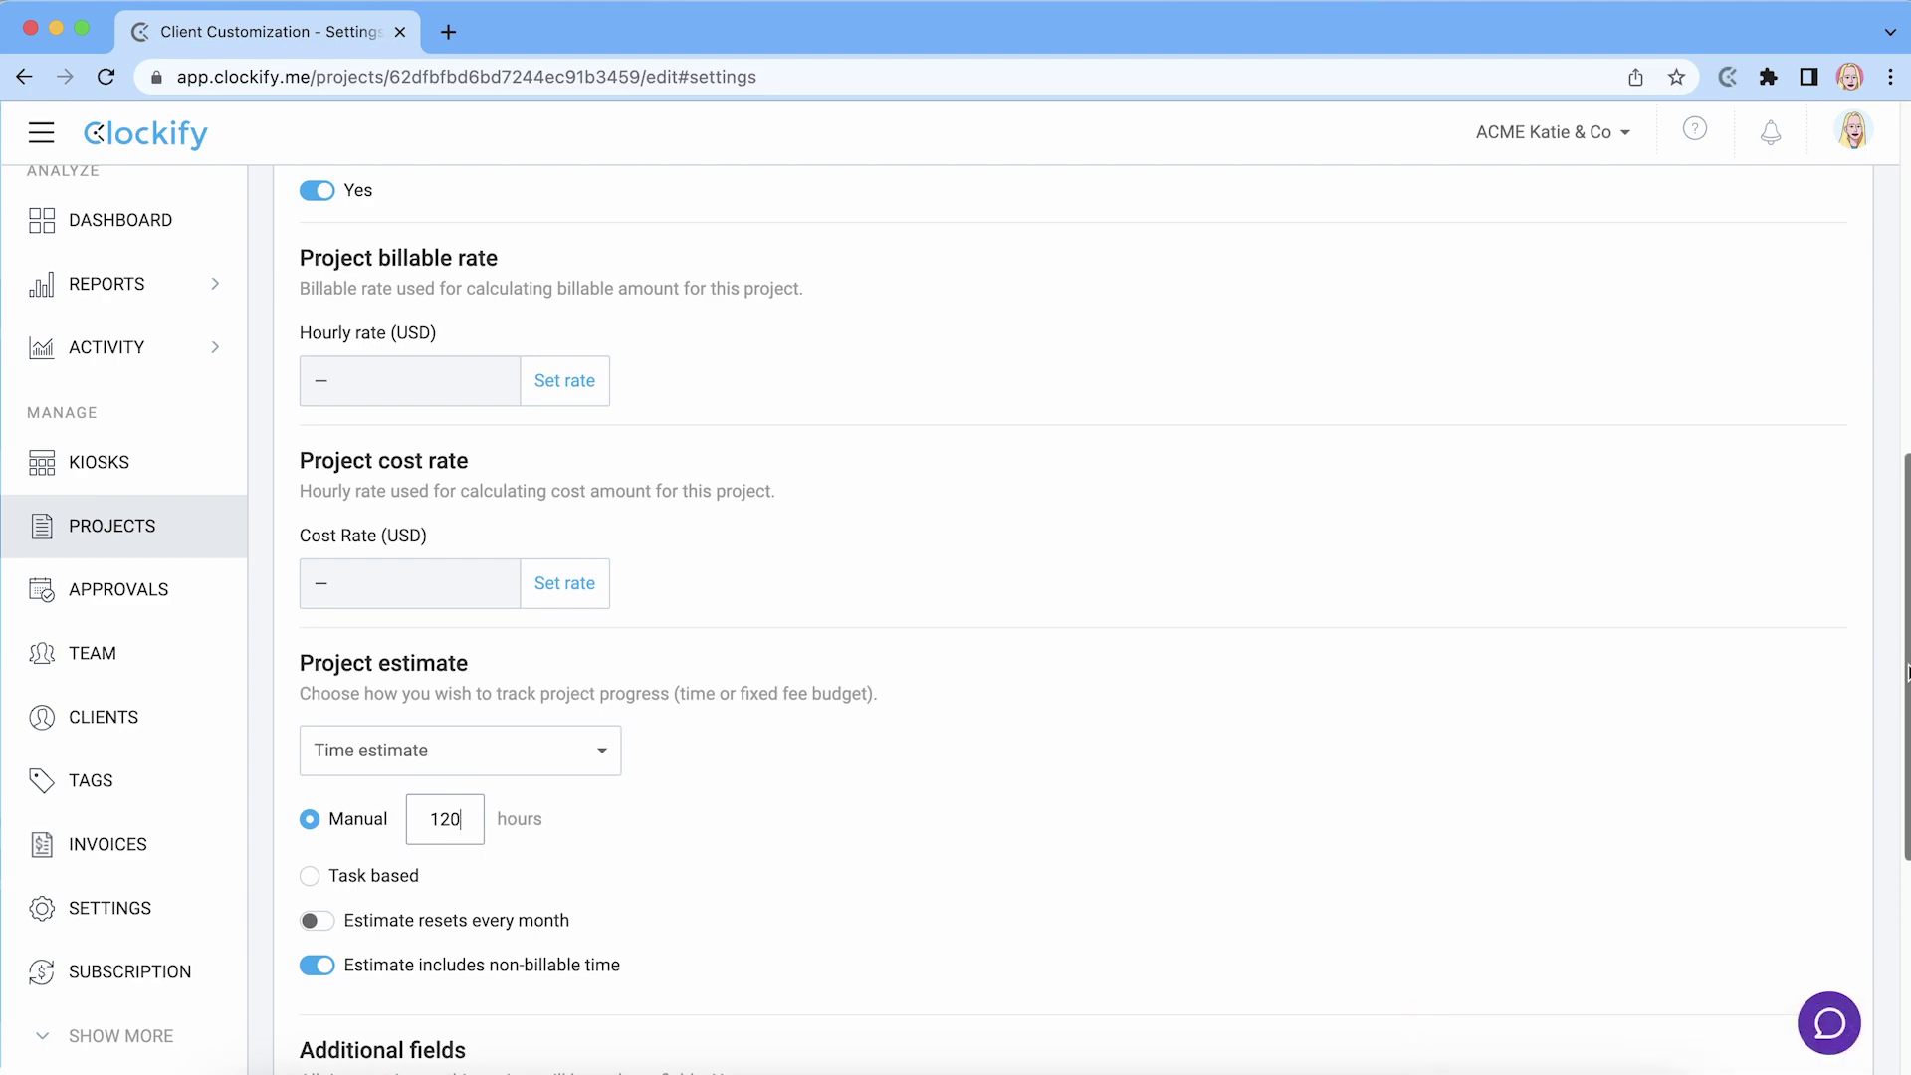
scroll(530, 458, up, 10)
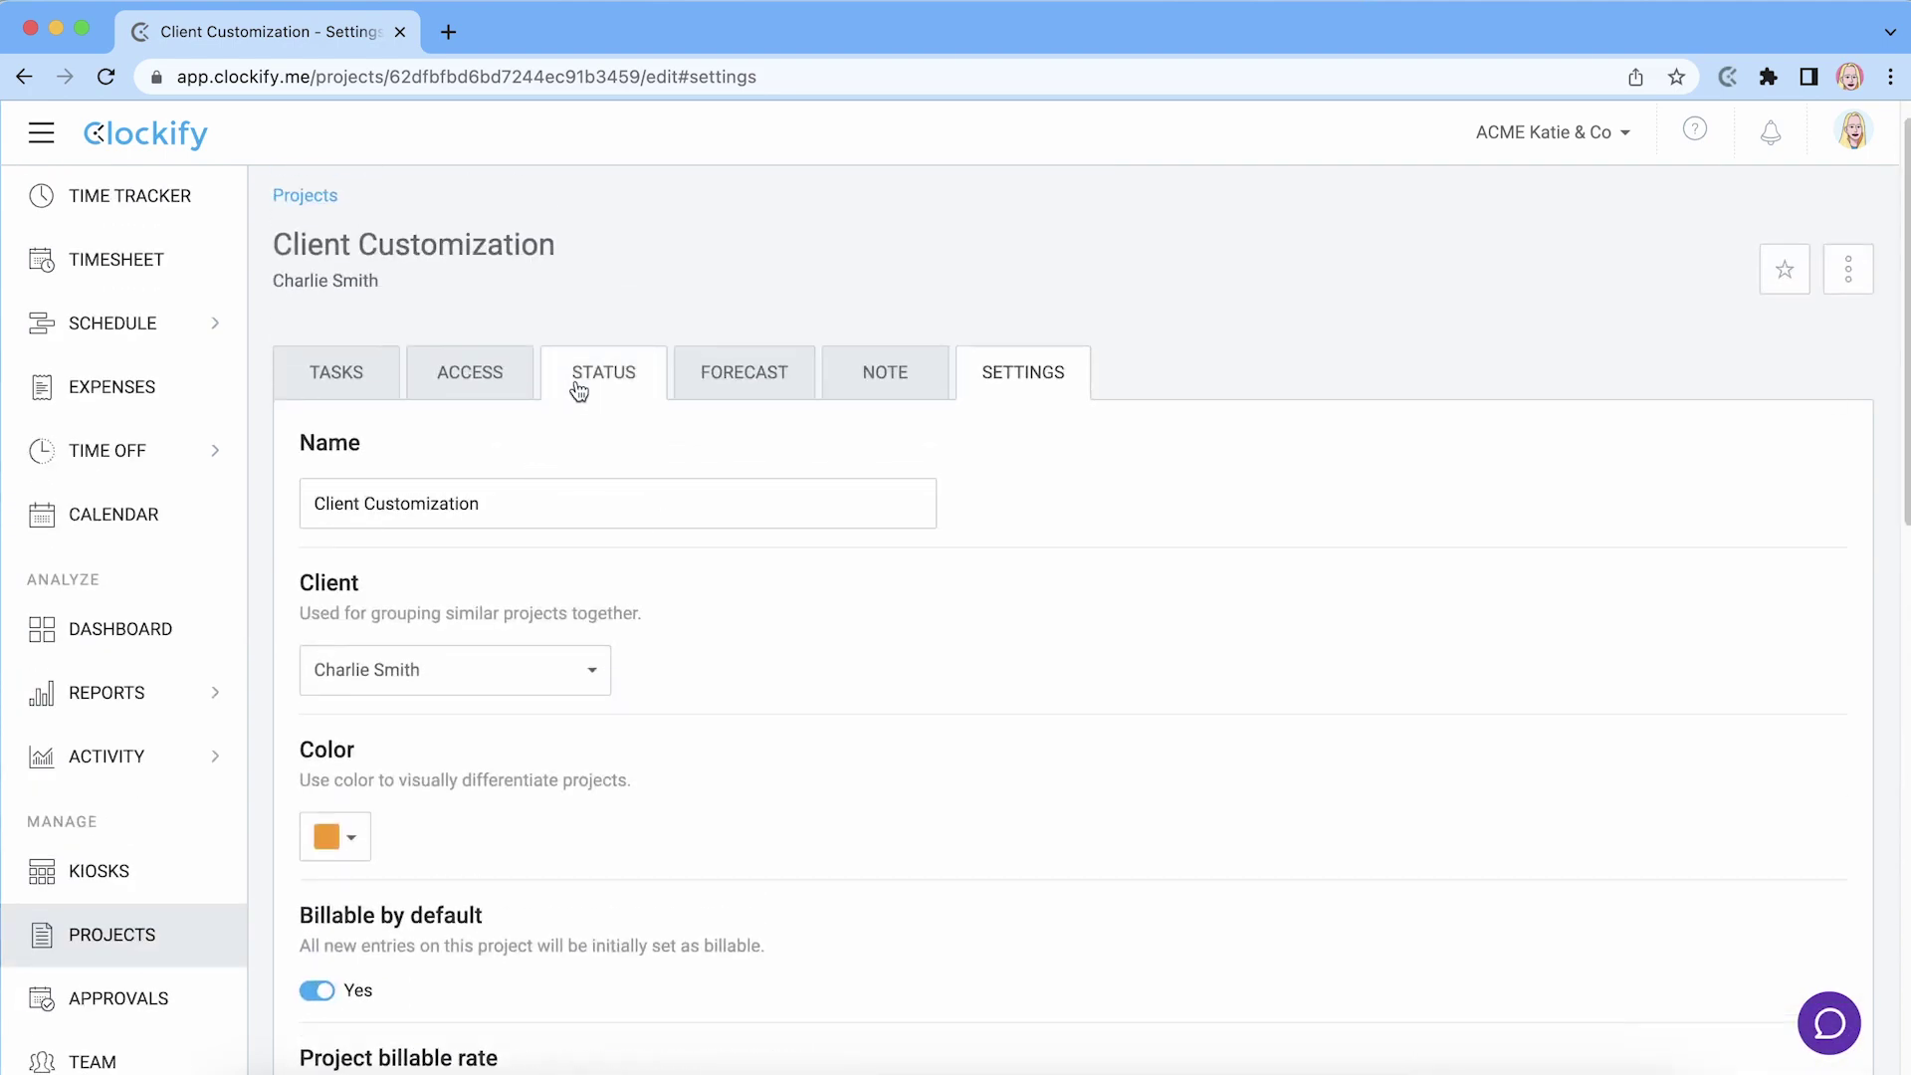
- Return to the forecast, step back one period and view it by day
click(580, 384)
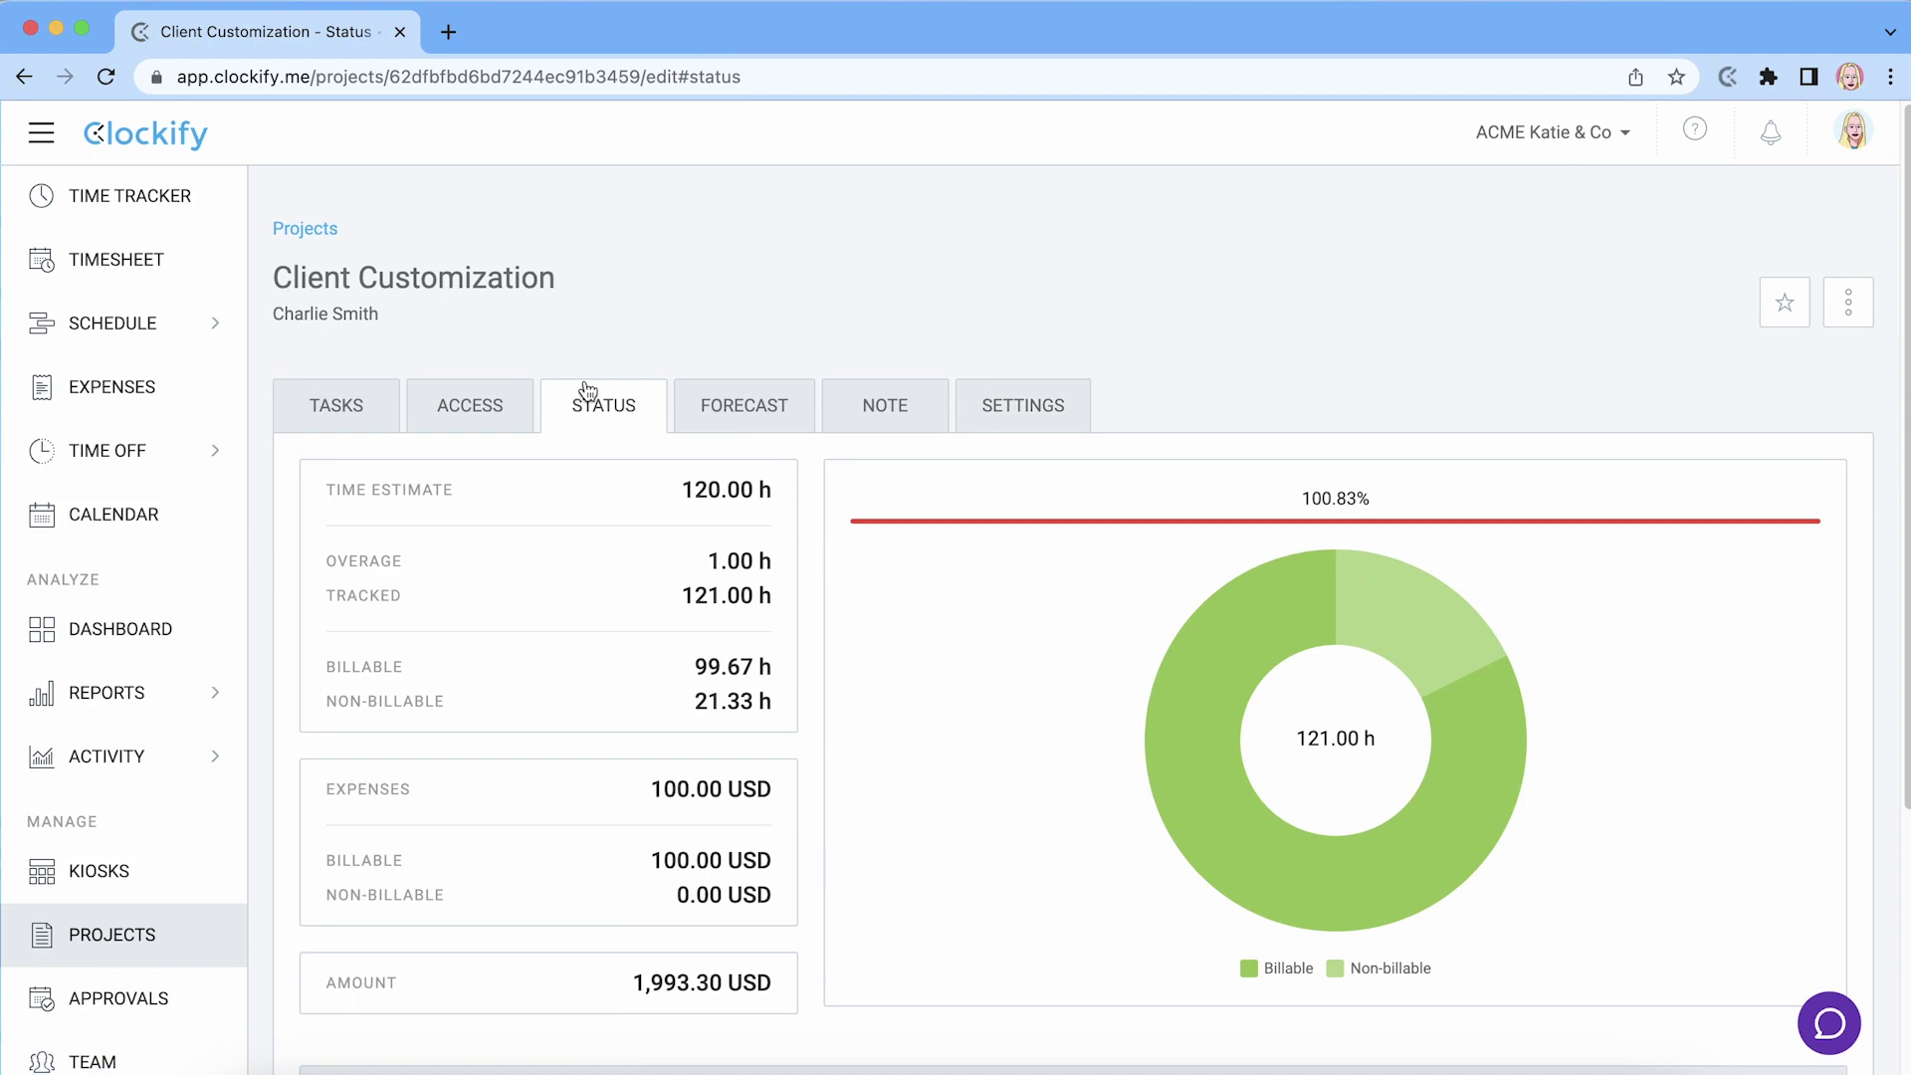
click(737, 414)
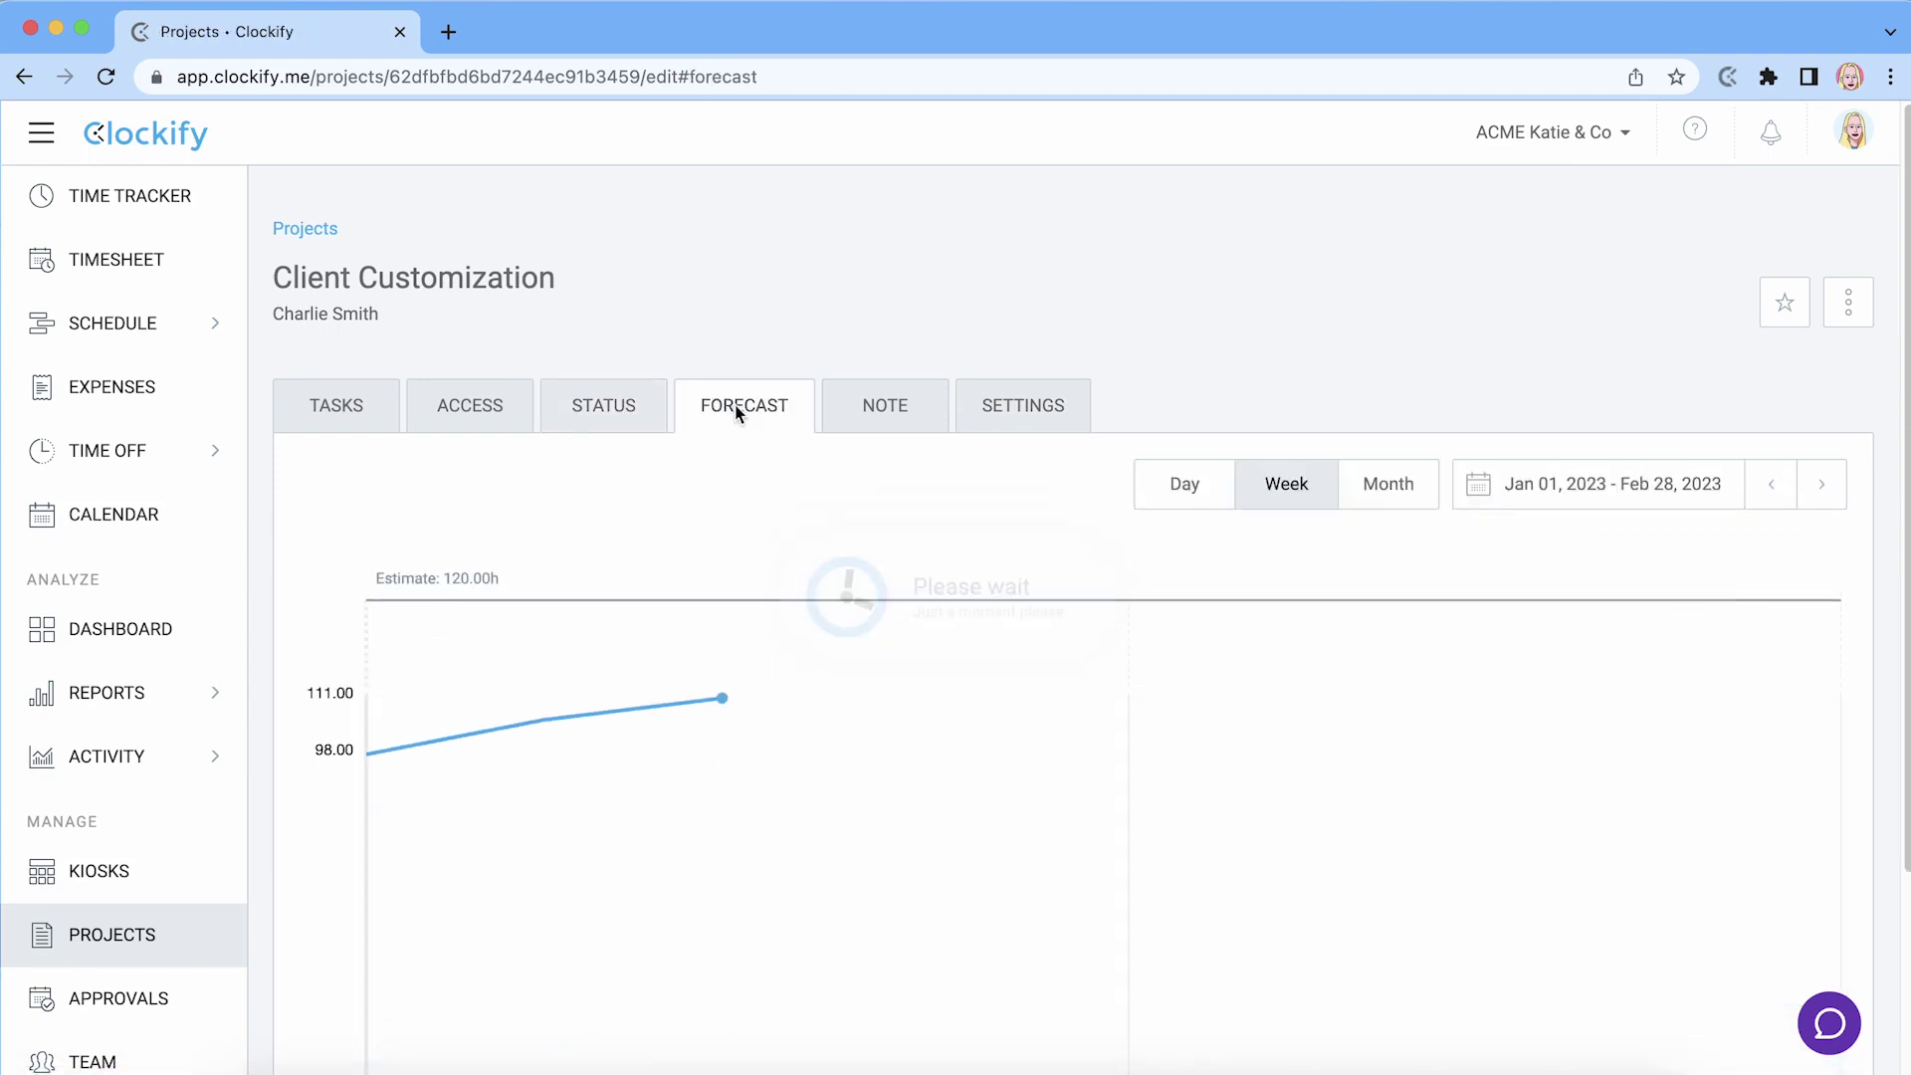
click(1759, 497)
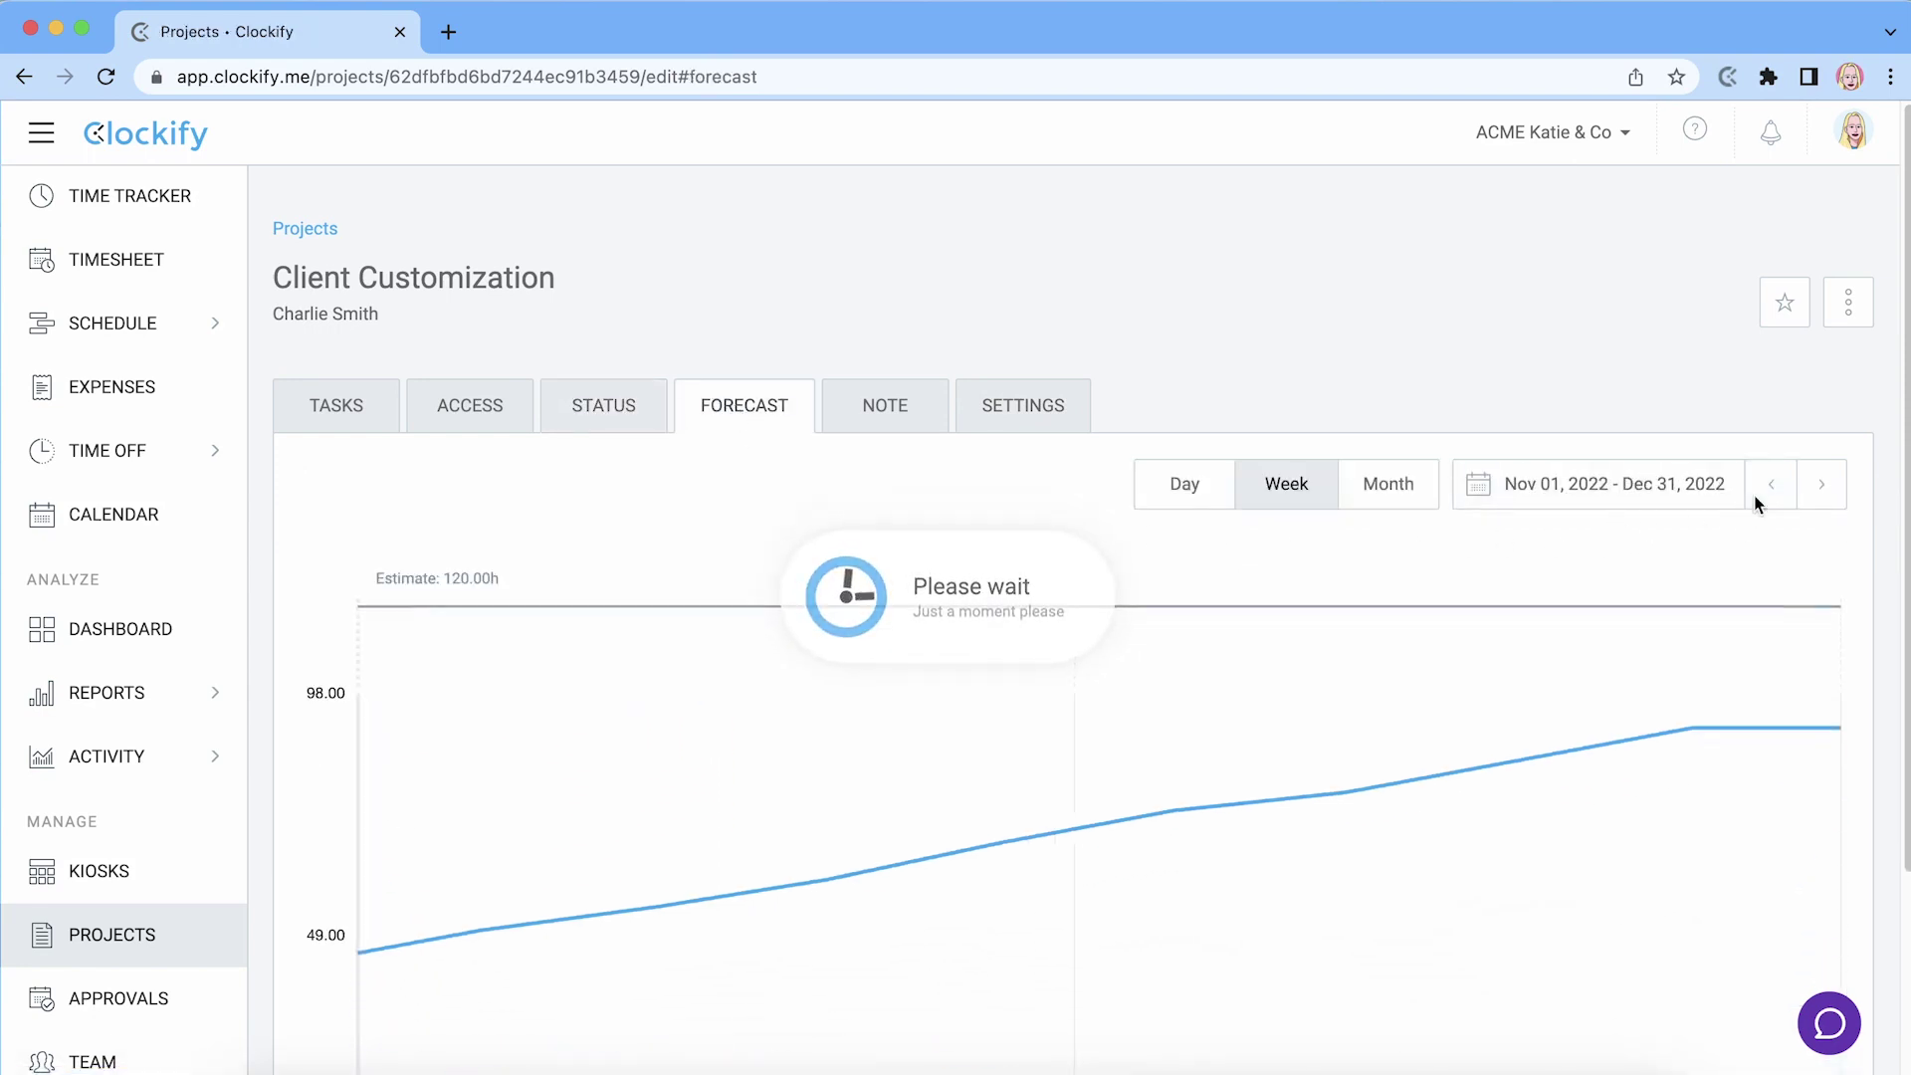
click(1197, 488)
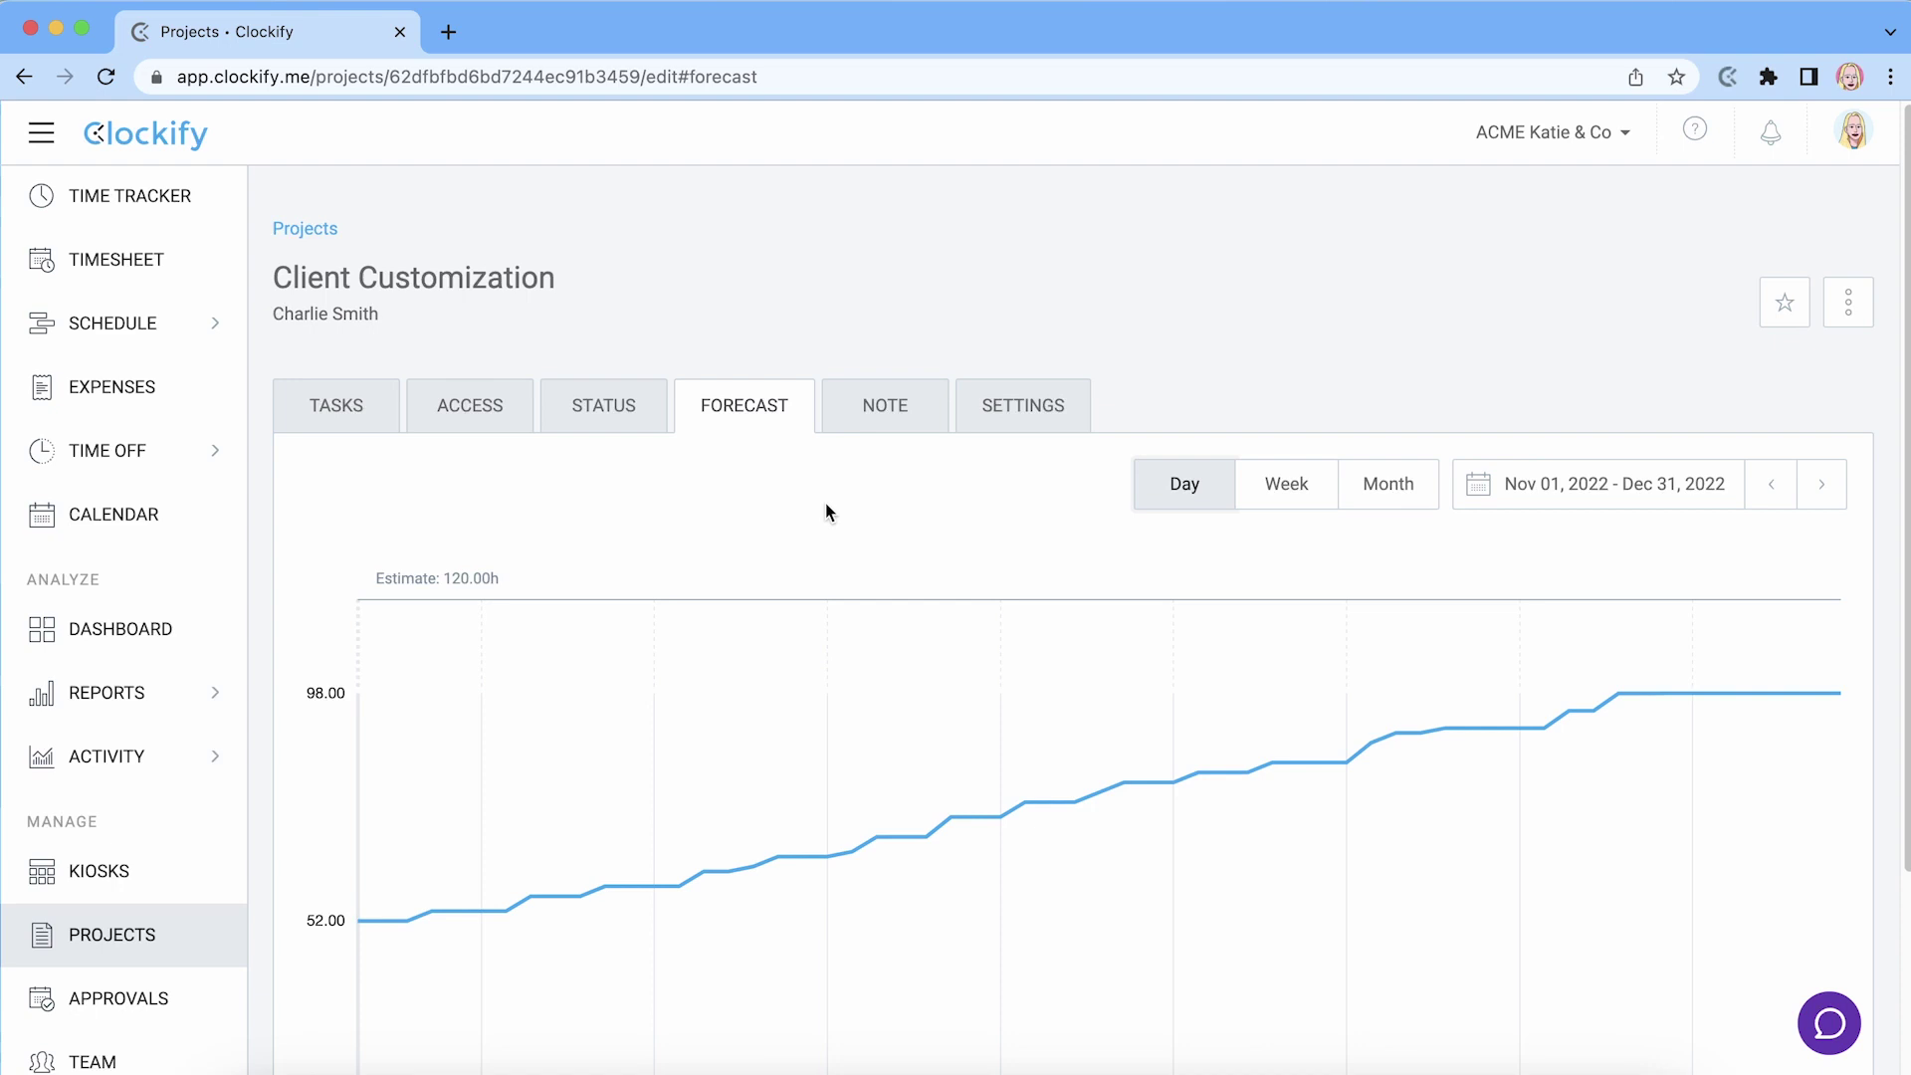
mouse_move(631, 767)
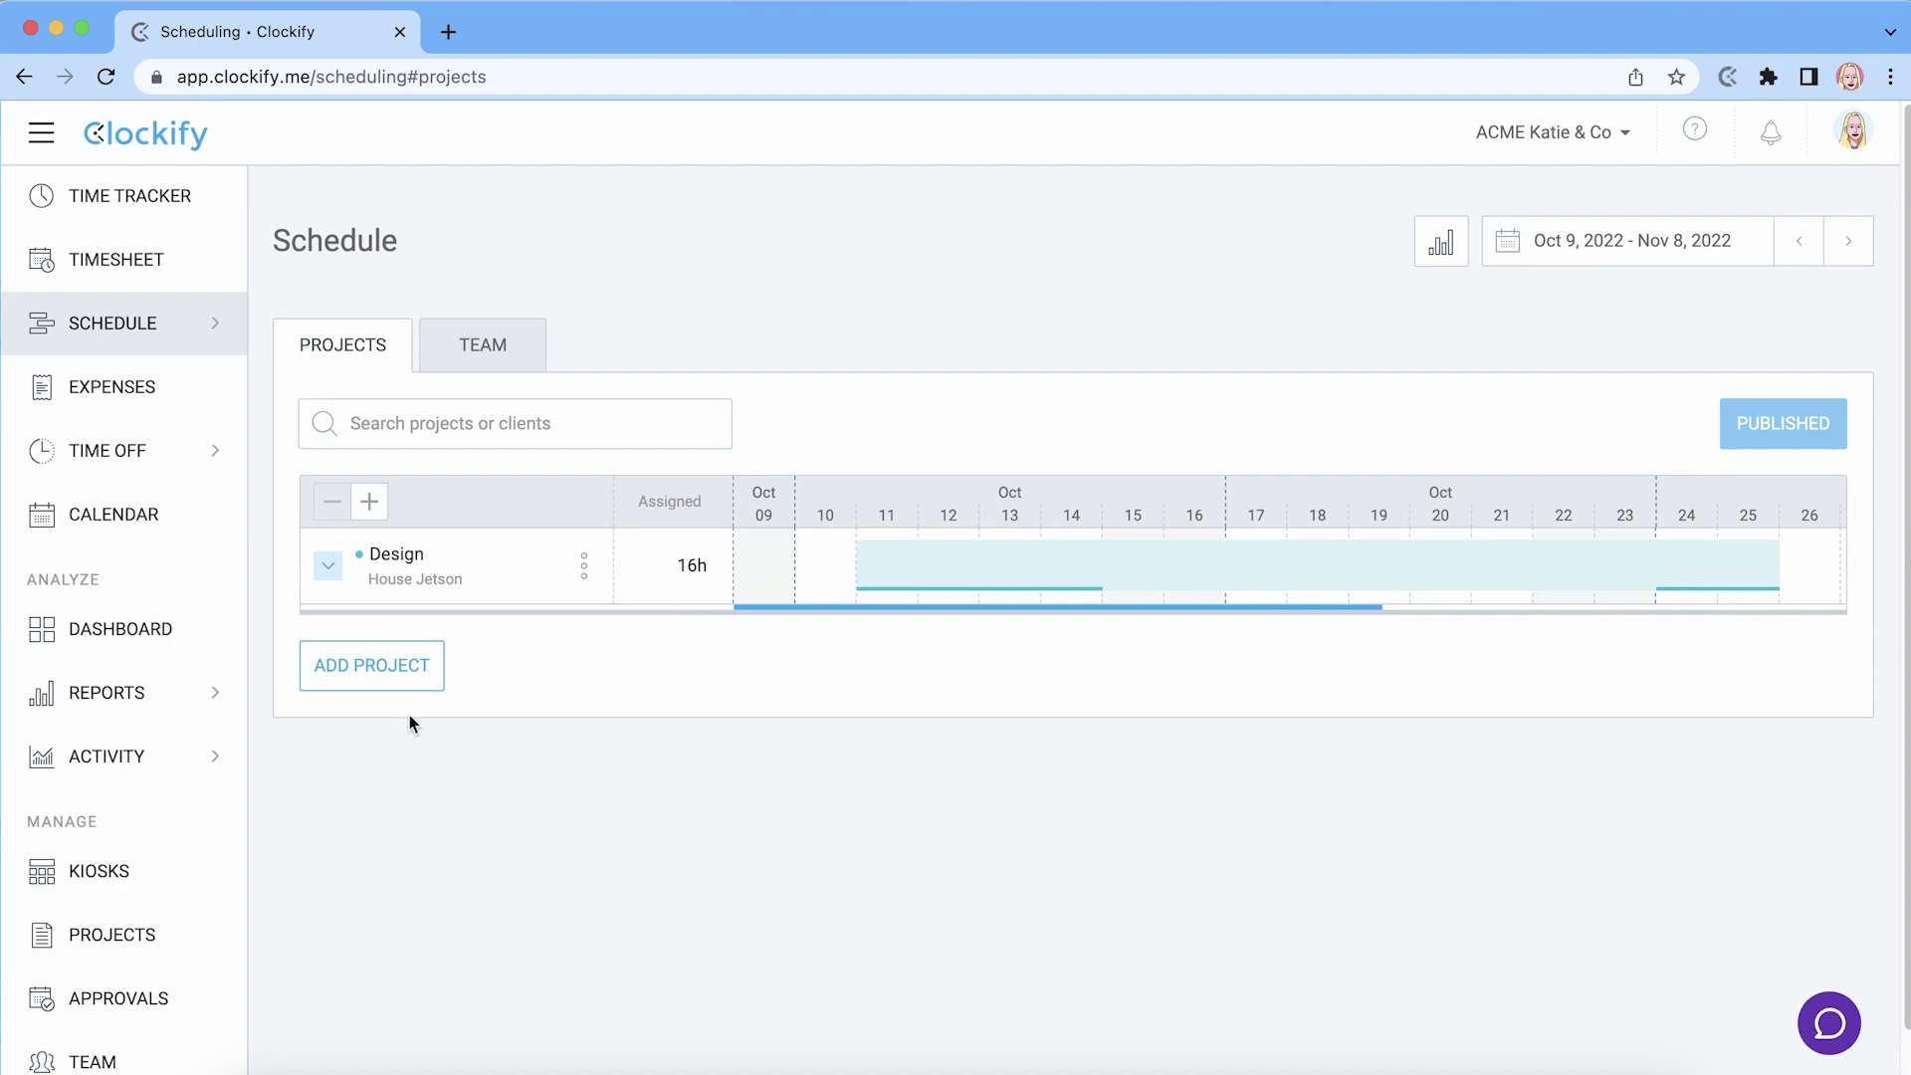
- Add Client Customization to the schedule and choose the team member to assign
click(412, 679)
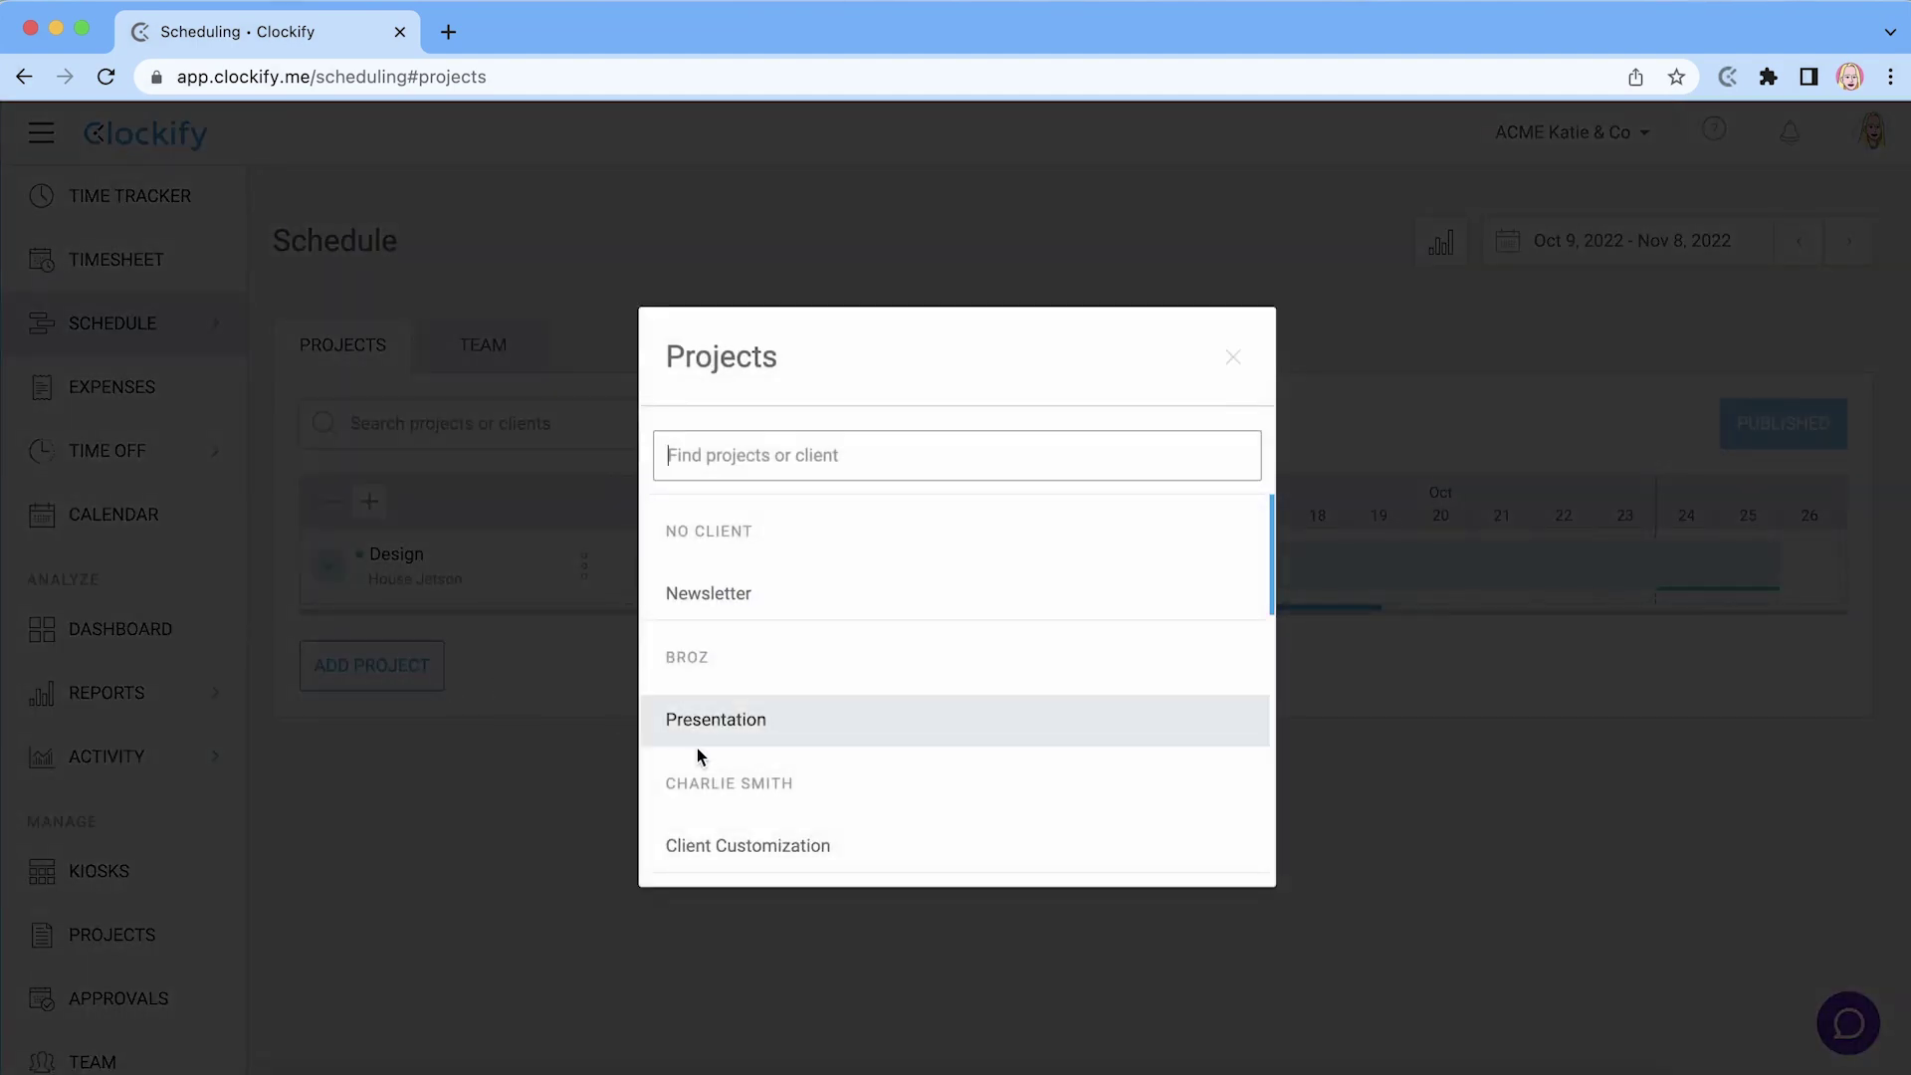
click(766, 862)
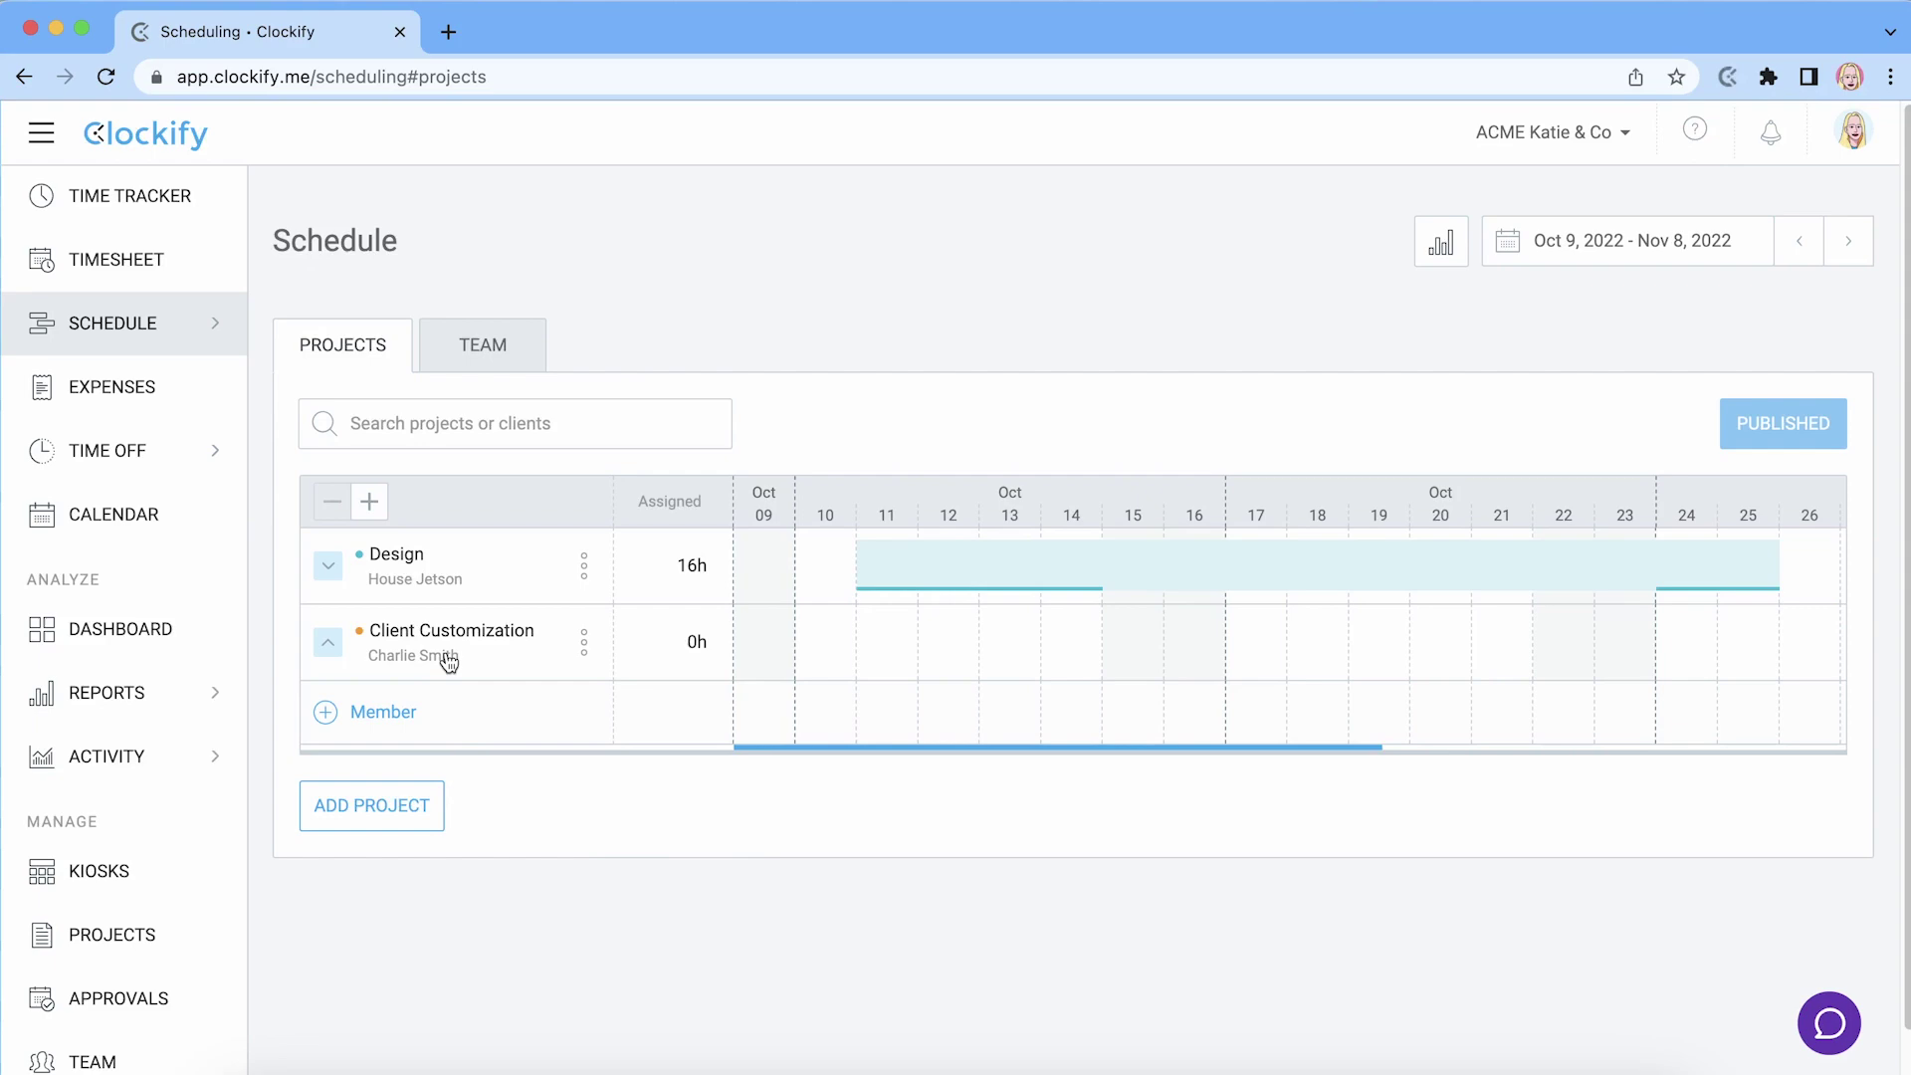
click(386, 713)
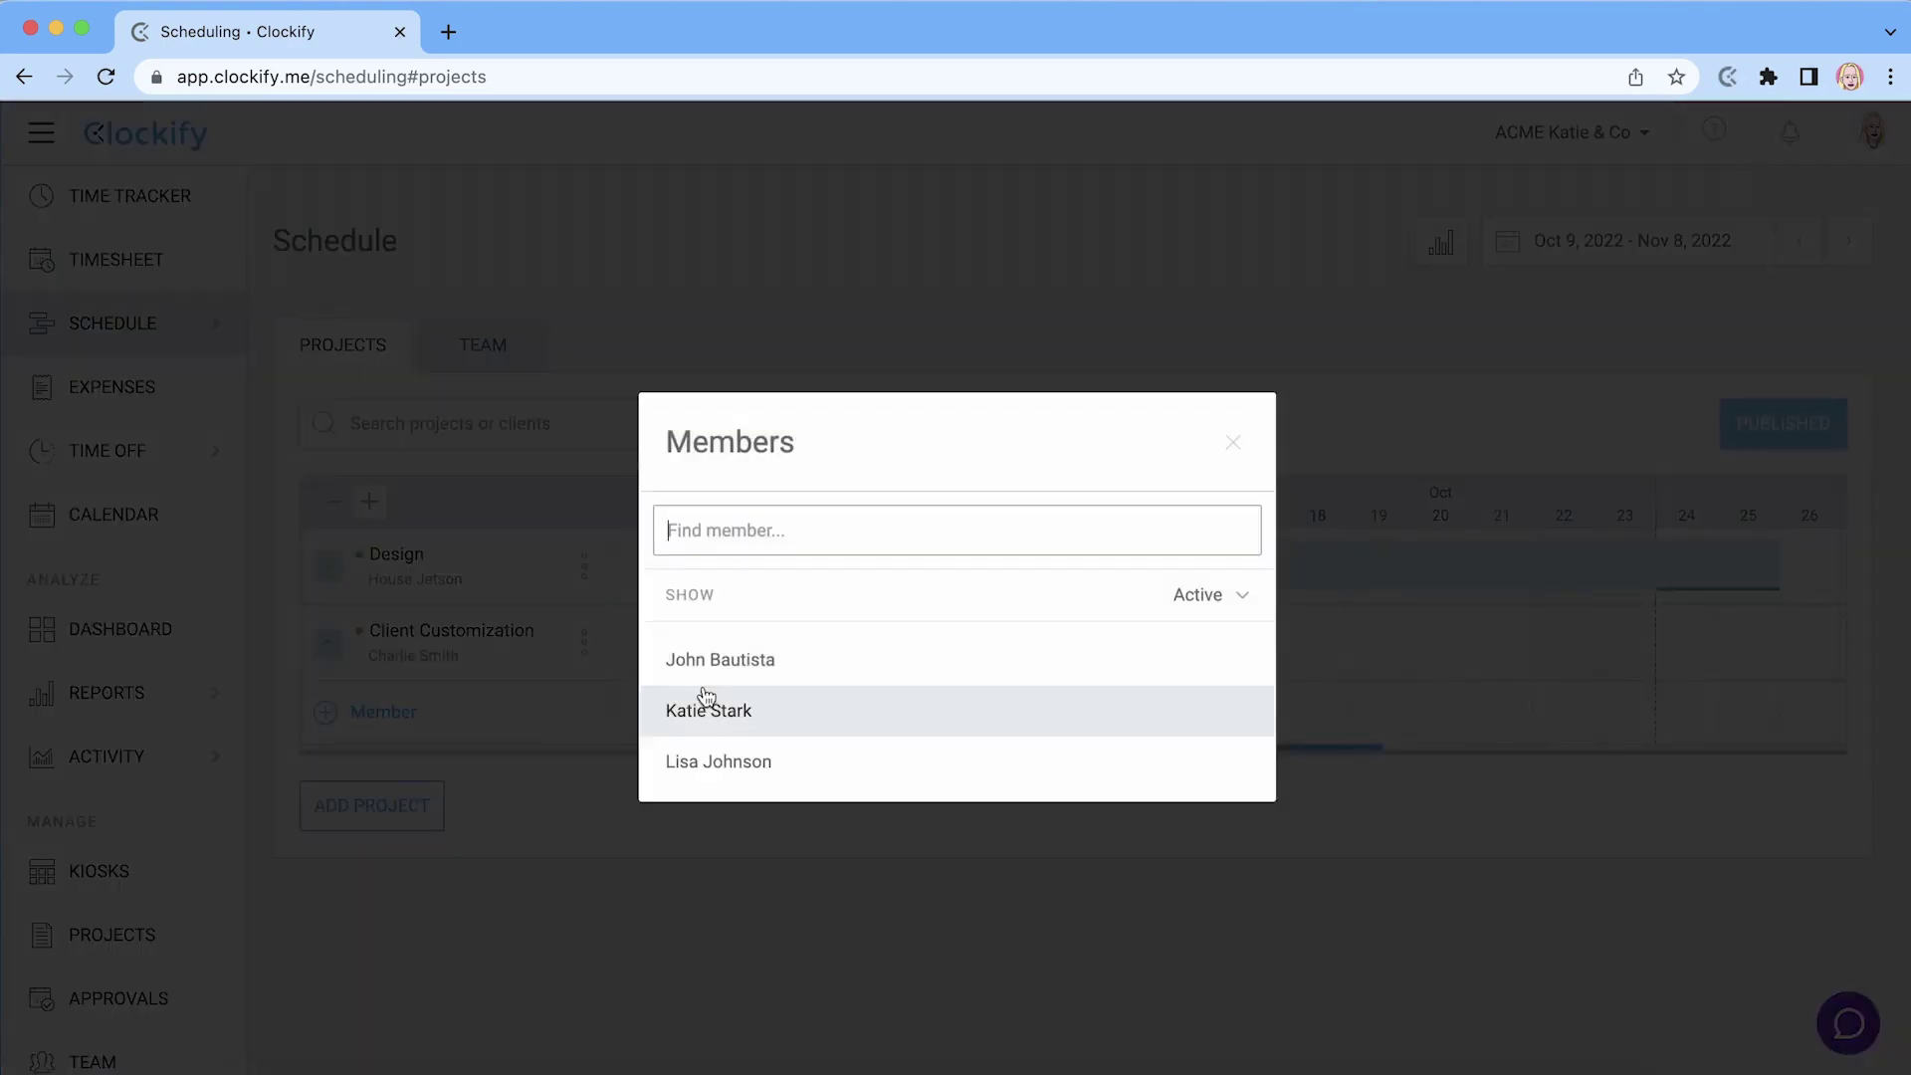
click(752, 659)
- Schedule the member Oct 3 – Jan 20 at 2 hours per day, then create and publish it
click(797, 500)
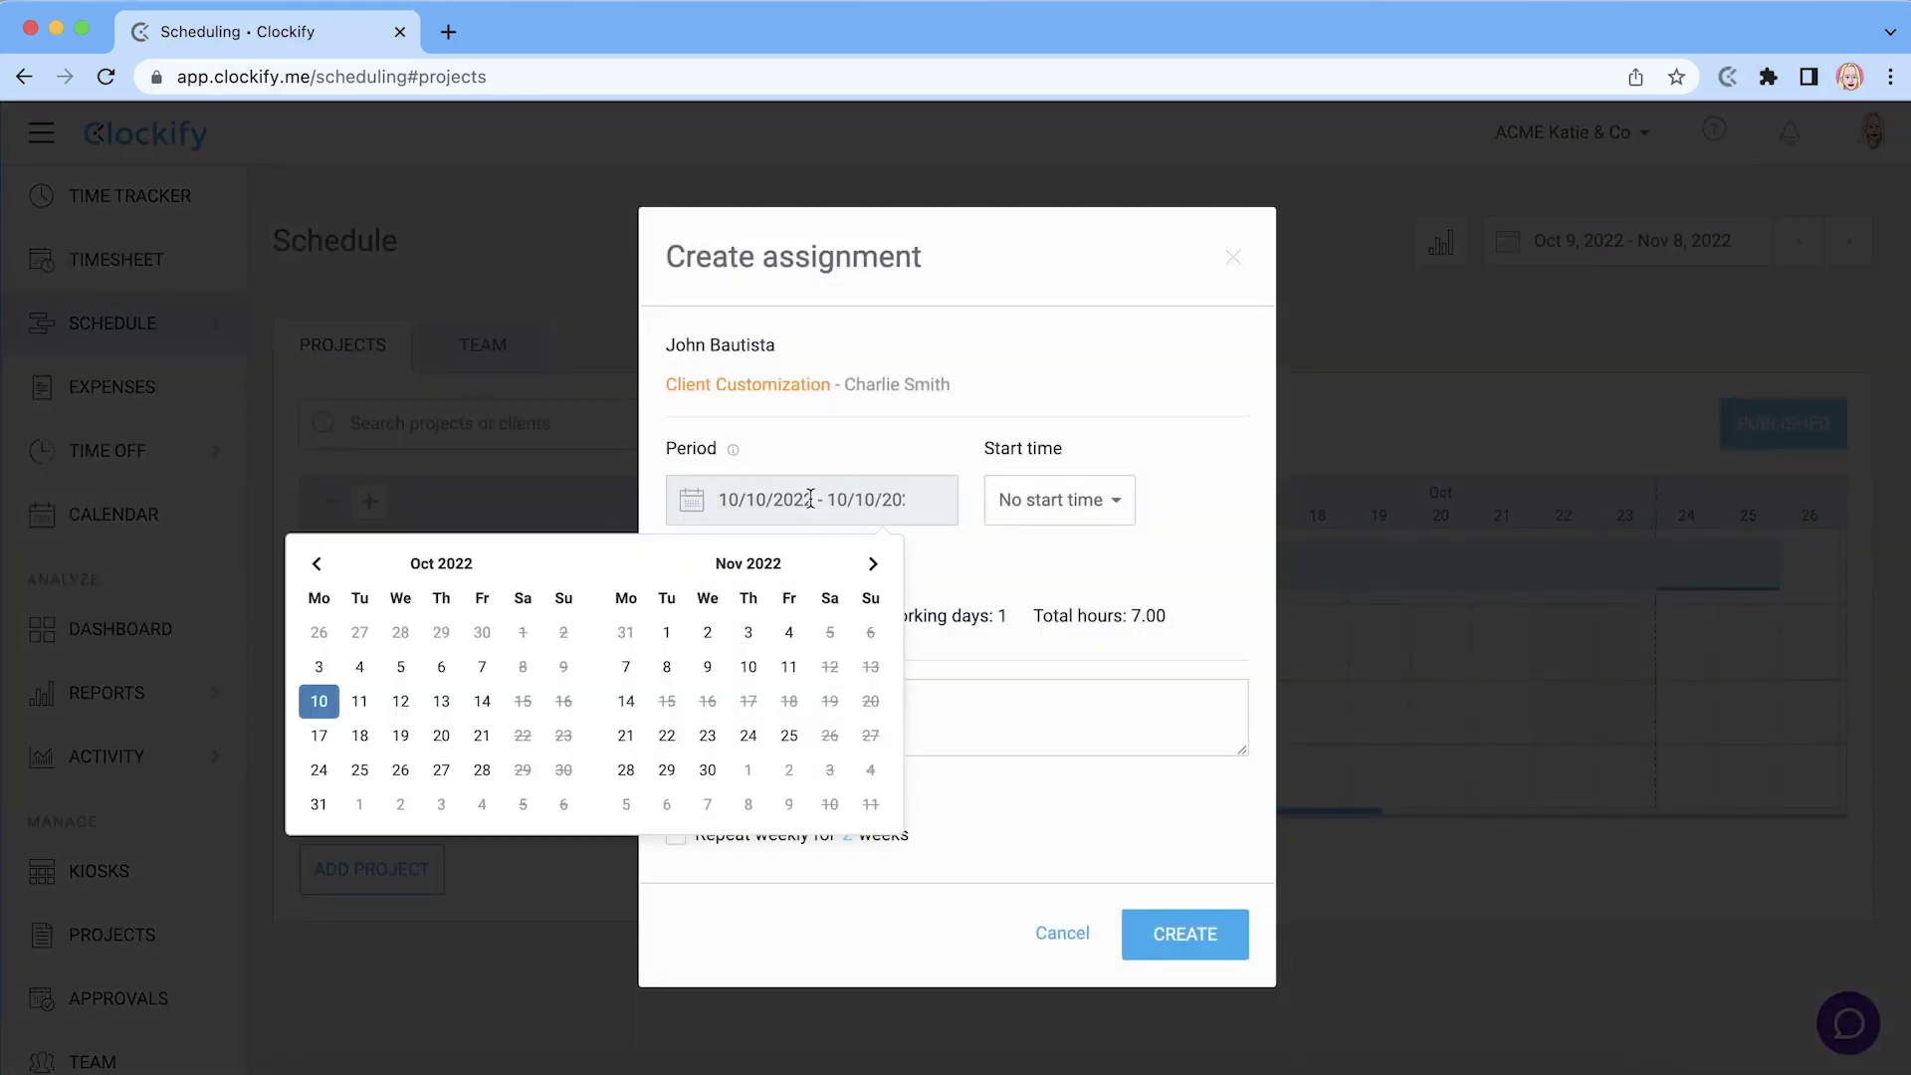
click(873, 564)
click(873, 563)
click(790, 736)
double_click(713, 617)
text(2)
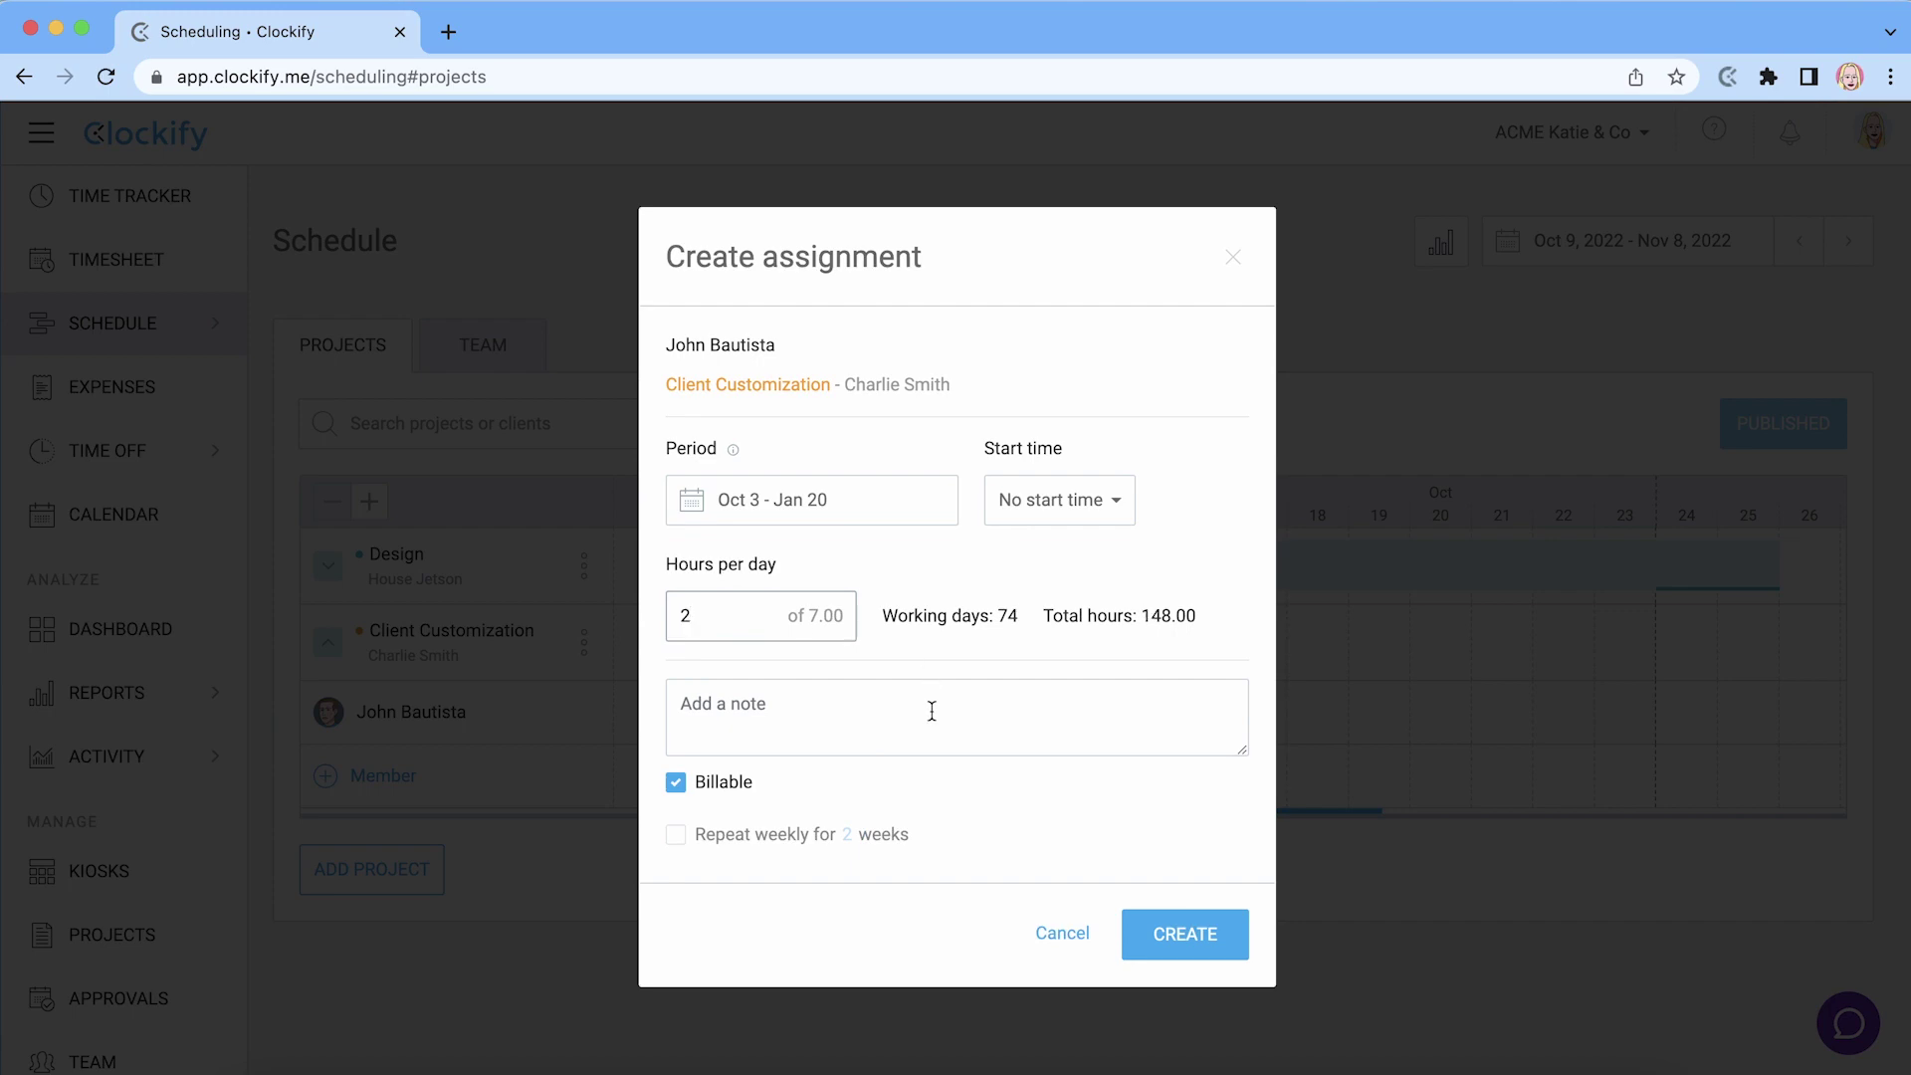
click(1175, 940)
click(1783, 423)
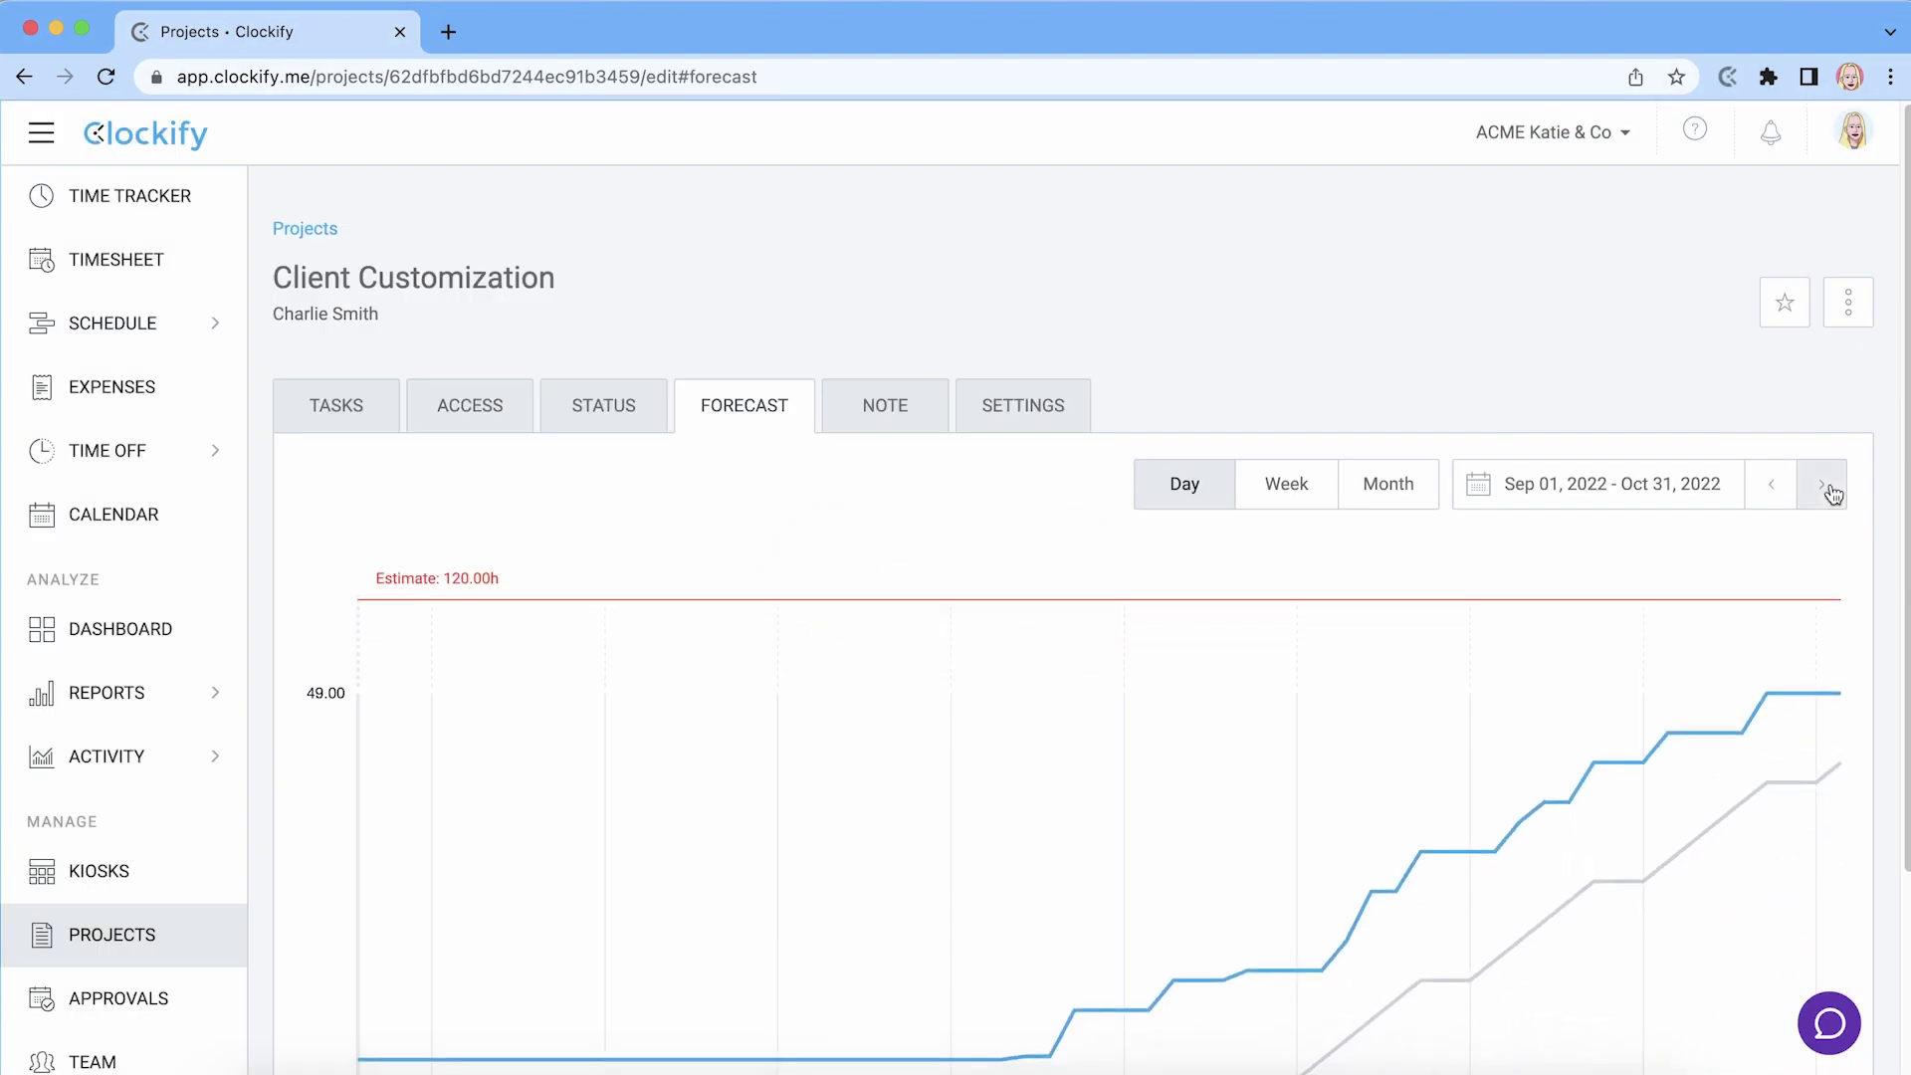
- Advance the daily forecast two periods to Jan 01 – Feb 28, 2023
click(1830, 488)
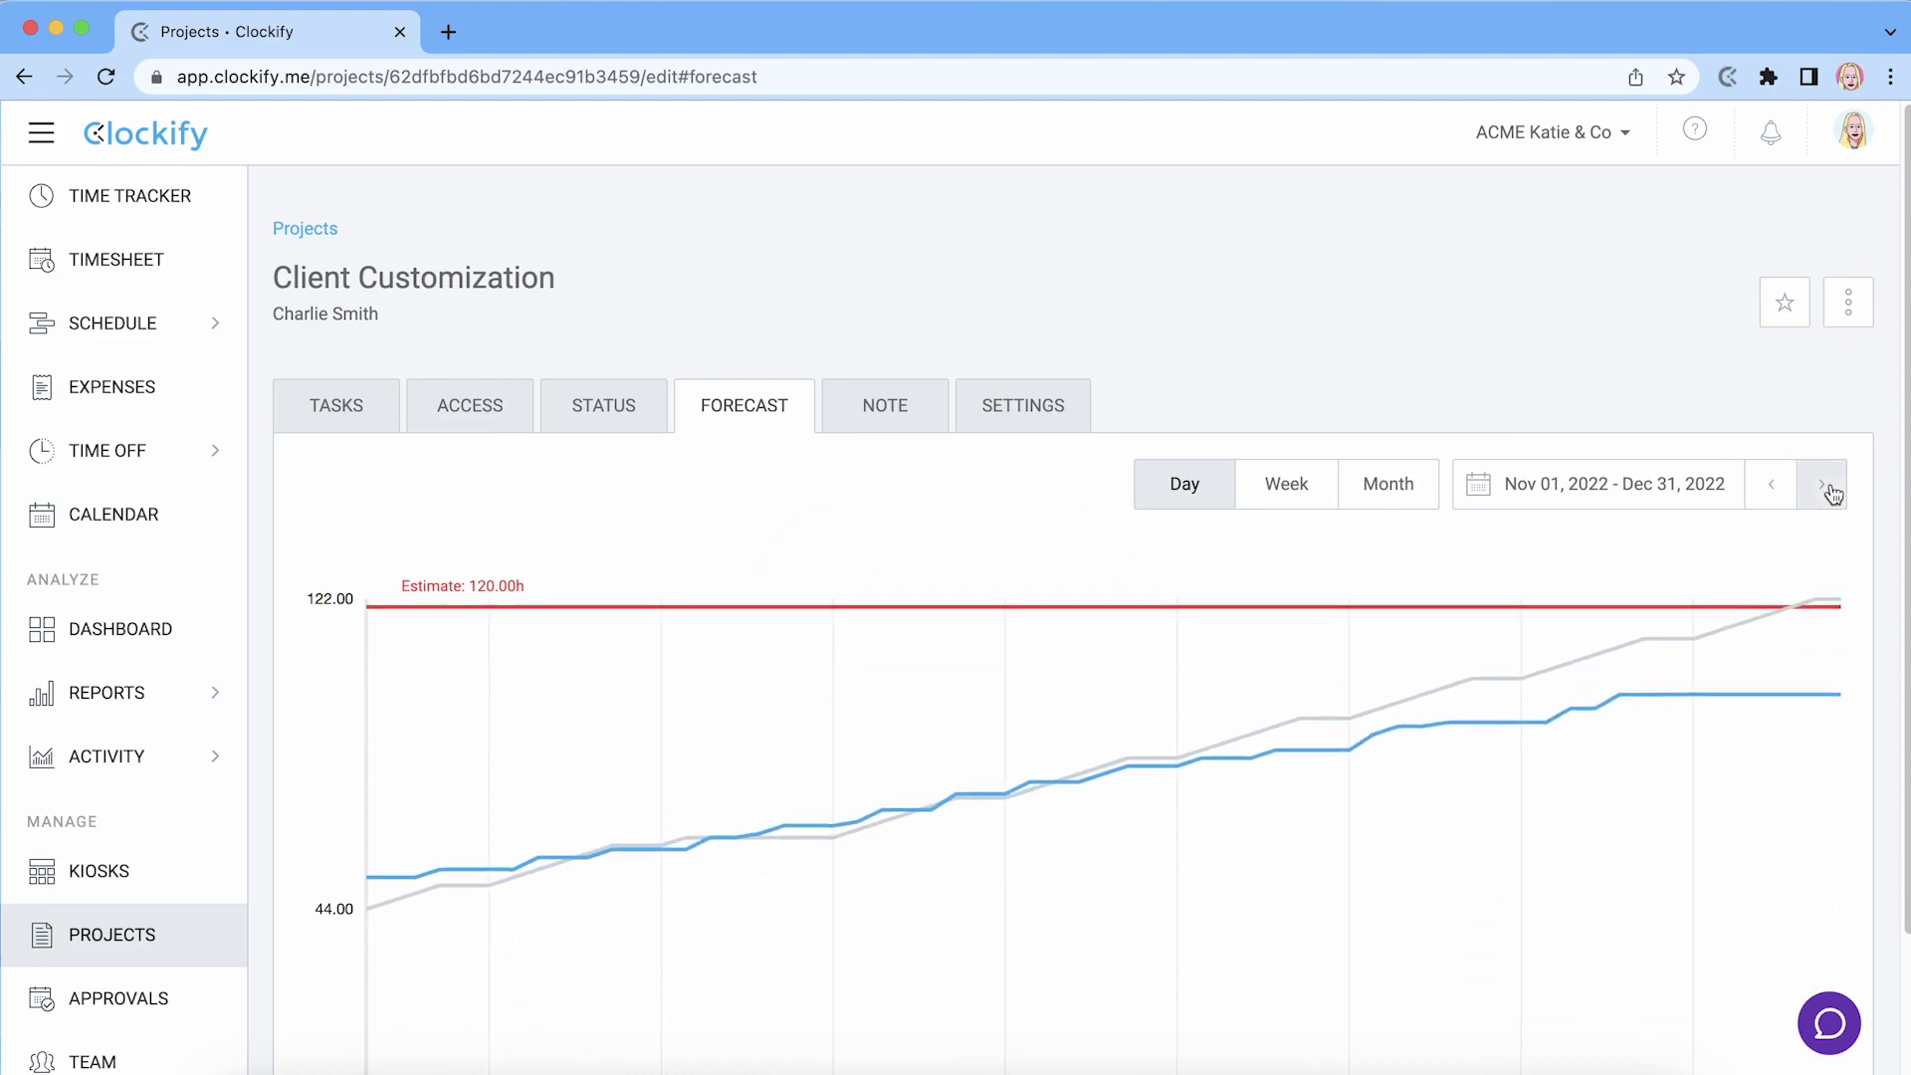
click(1830, 488)
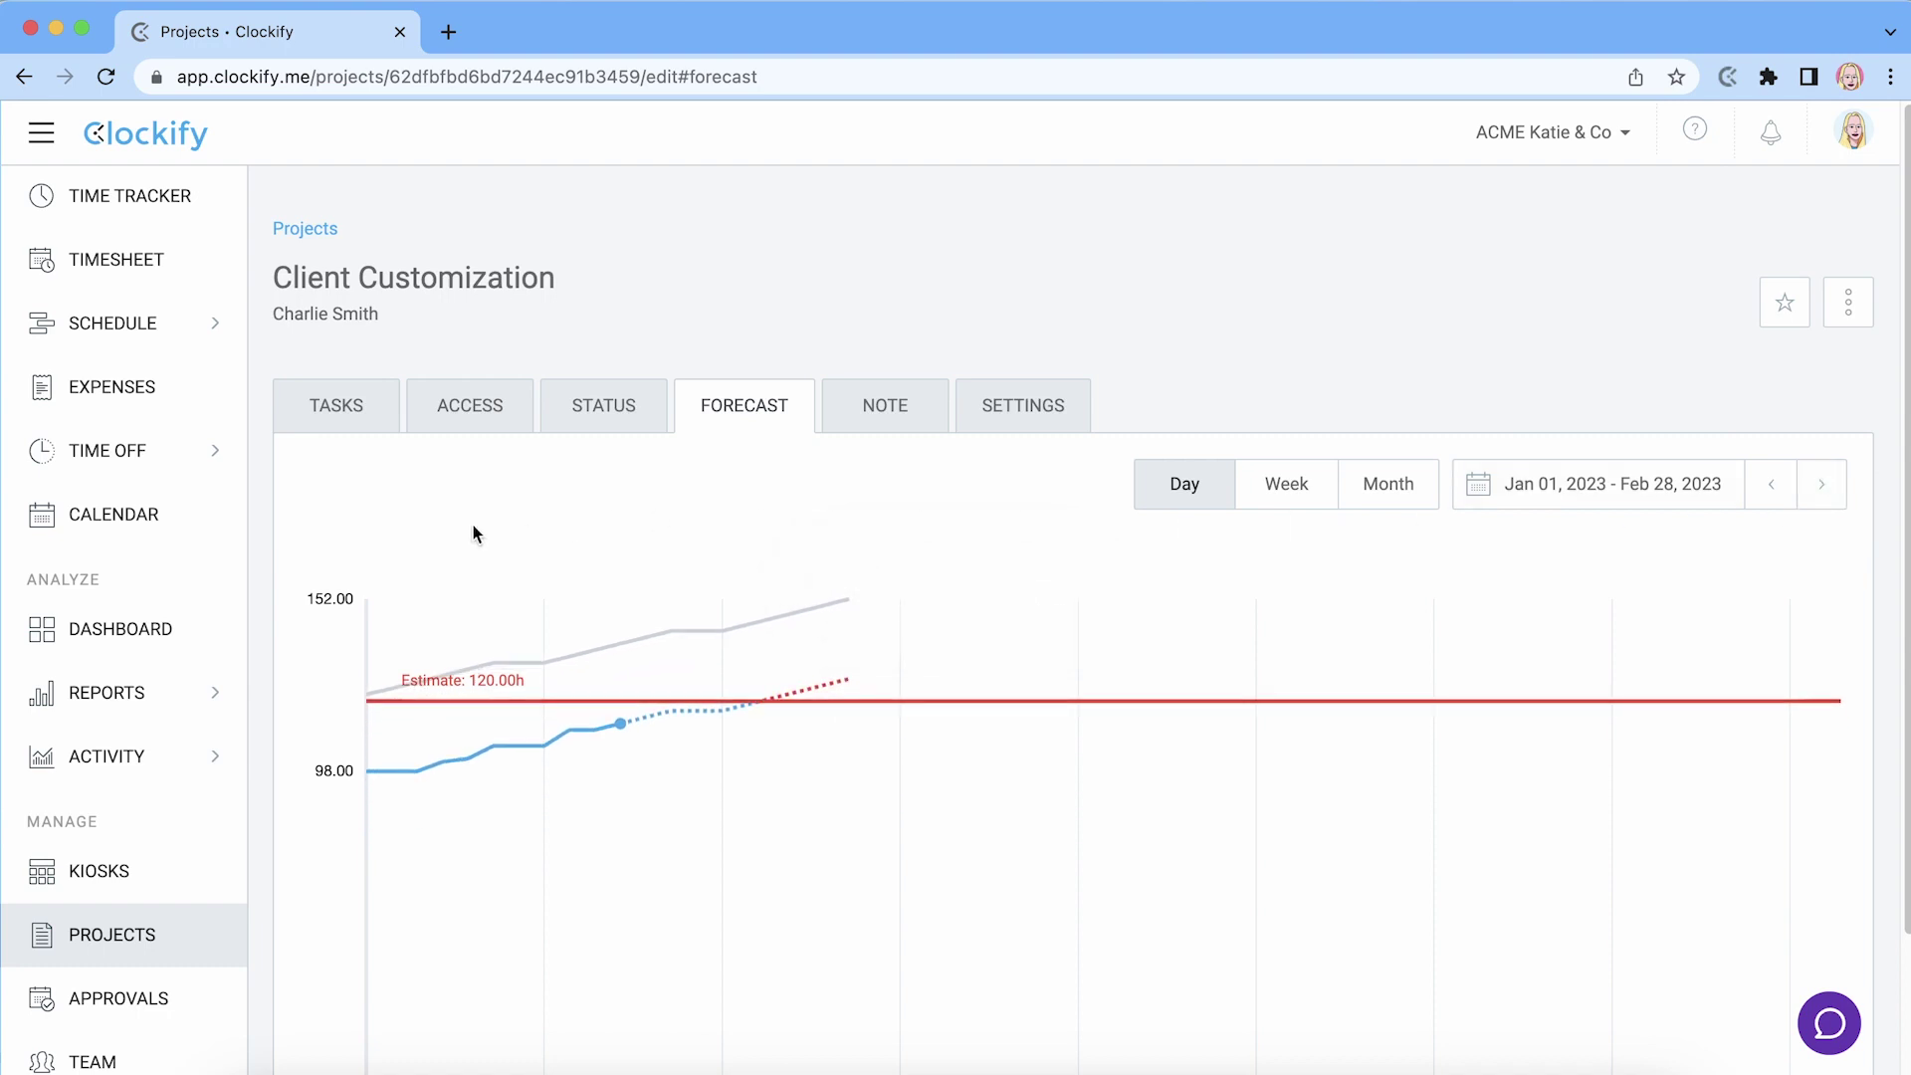
mouse_move(416, 600)
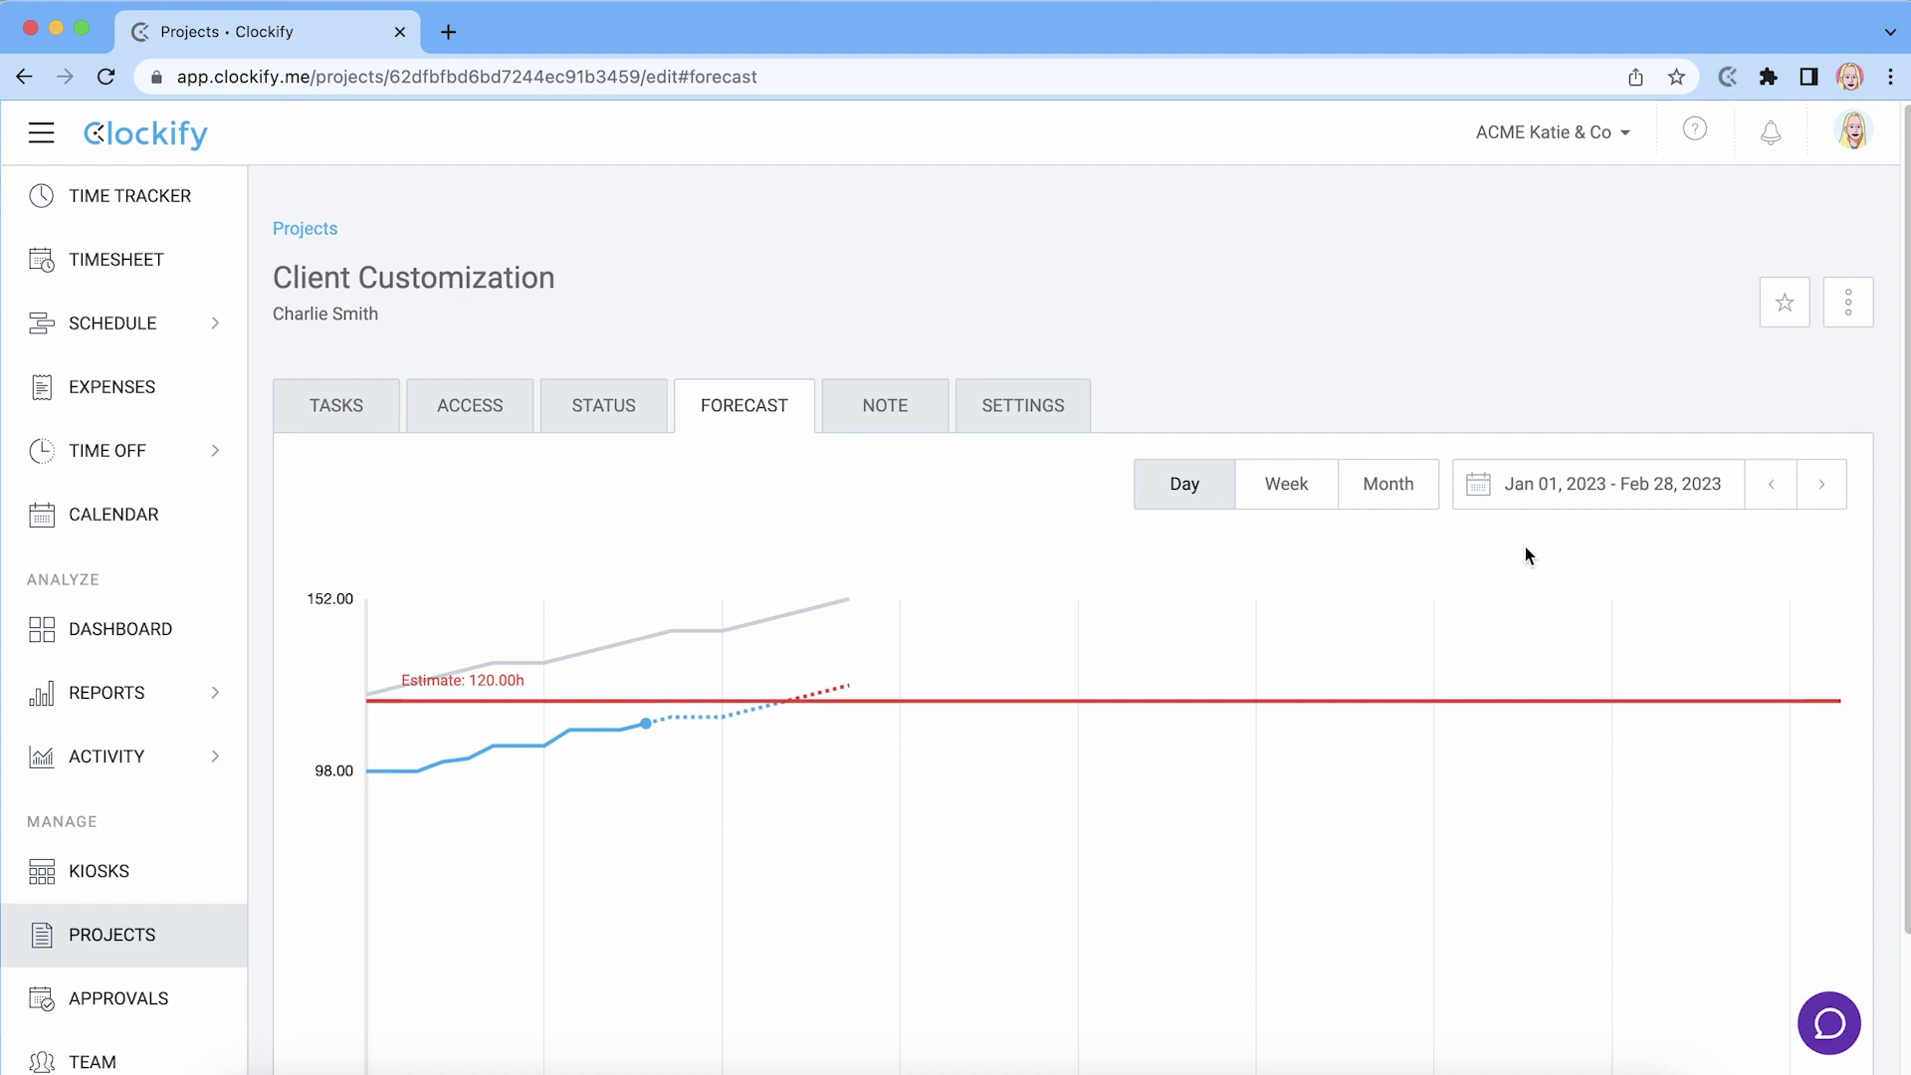
- Set the forecast date range from Jan 1 to Jan 25, 2023 in the picker
click(1698, 500)
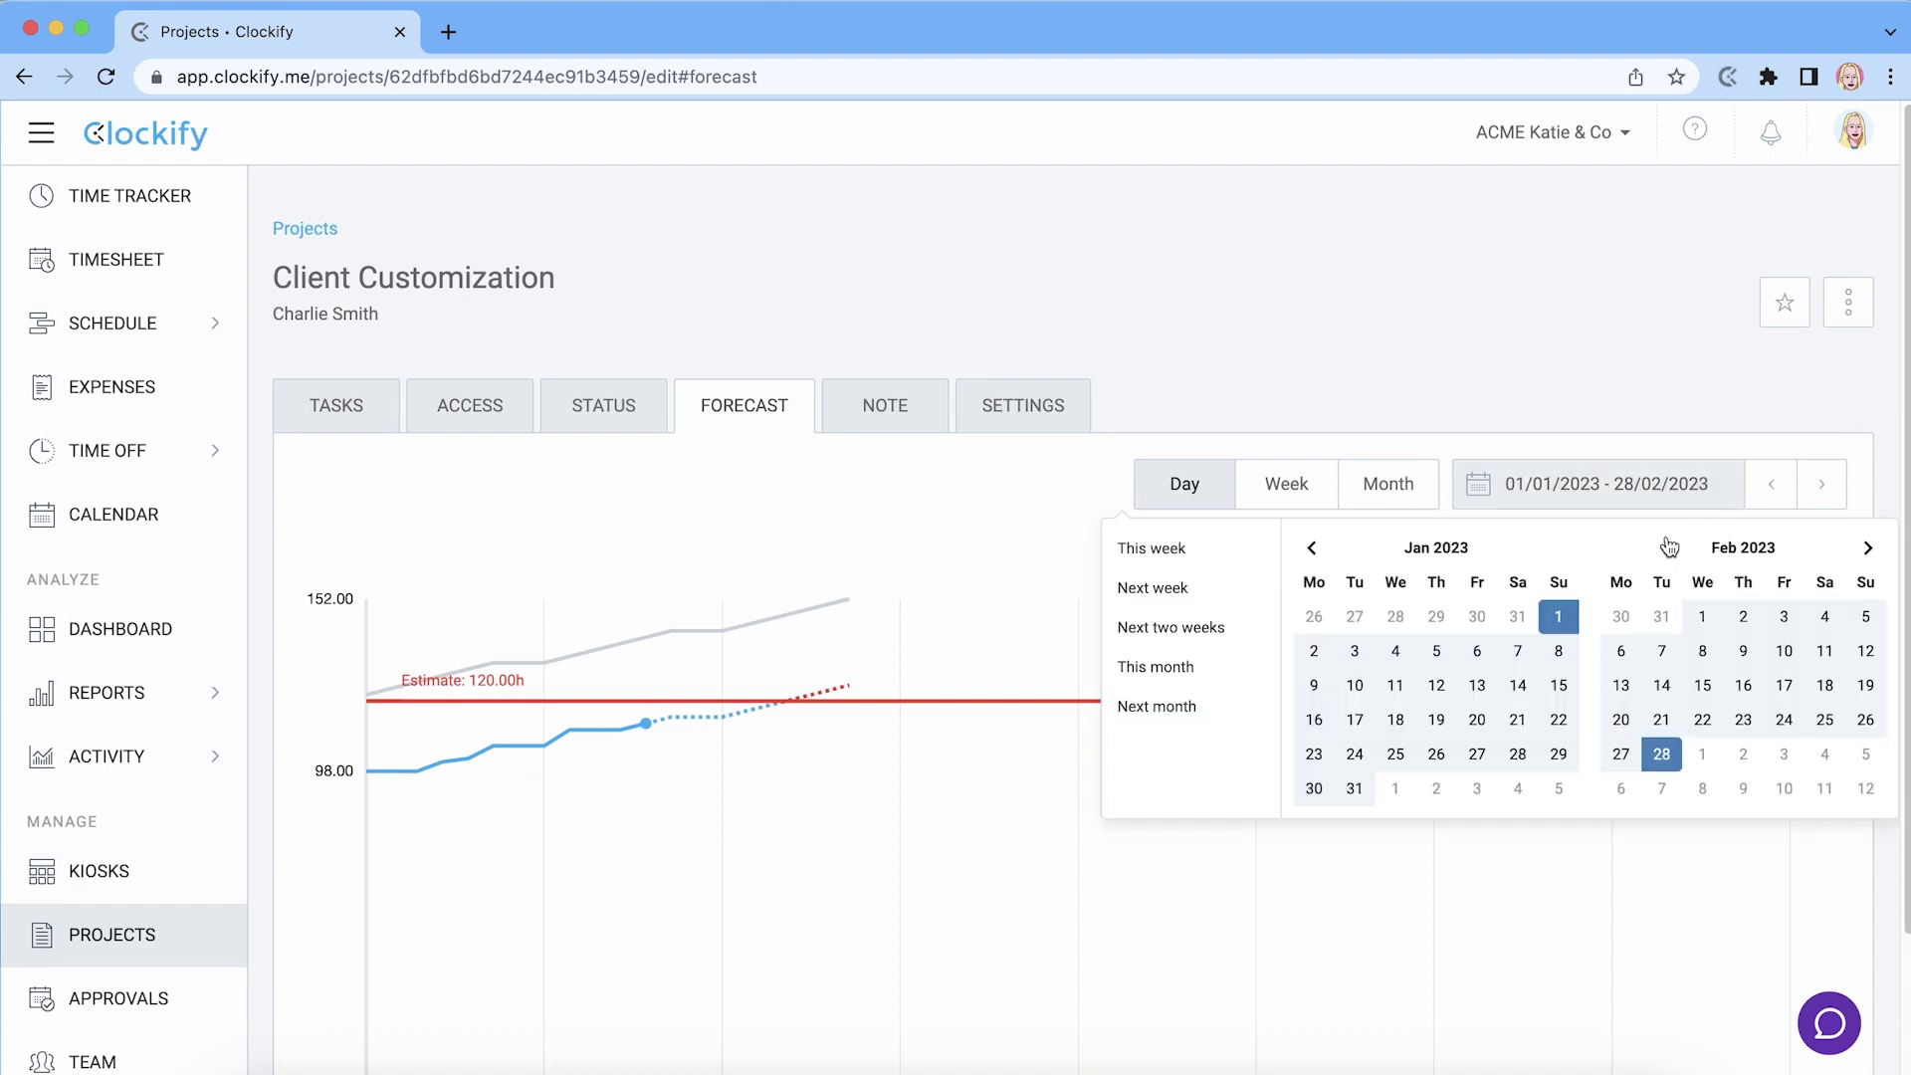
click(1559, 616)
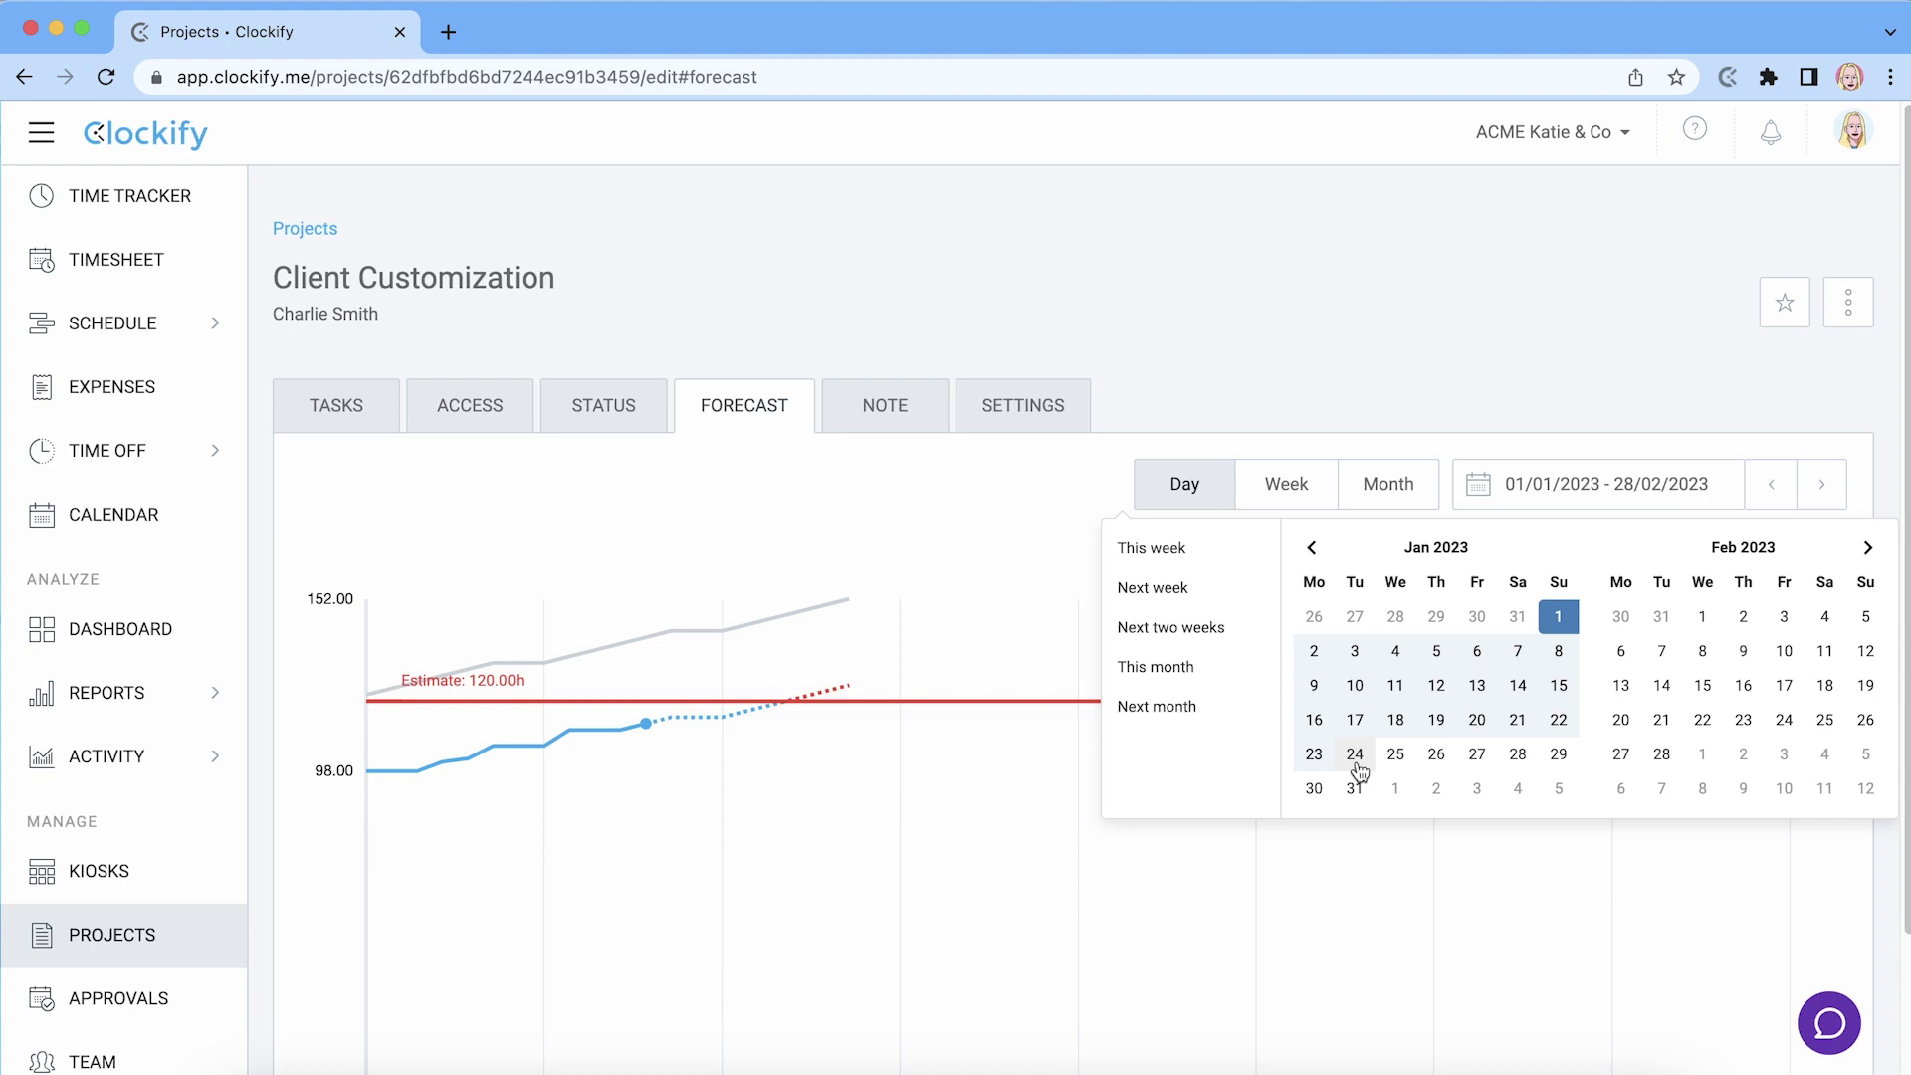
click(1393, 756)
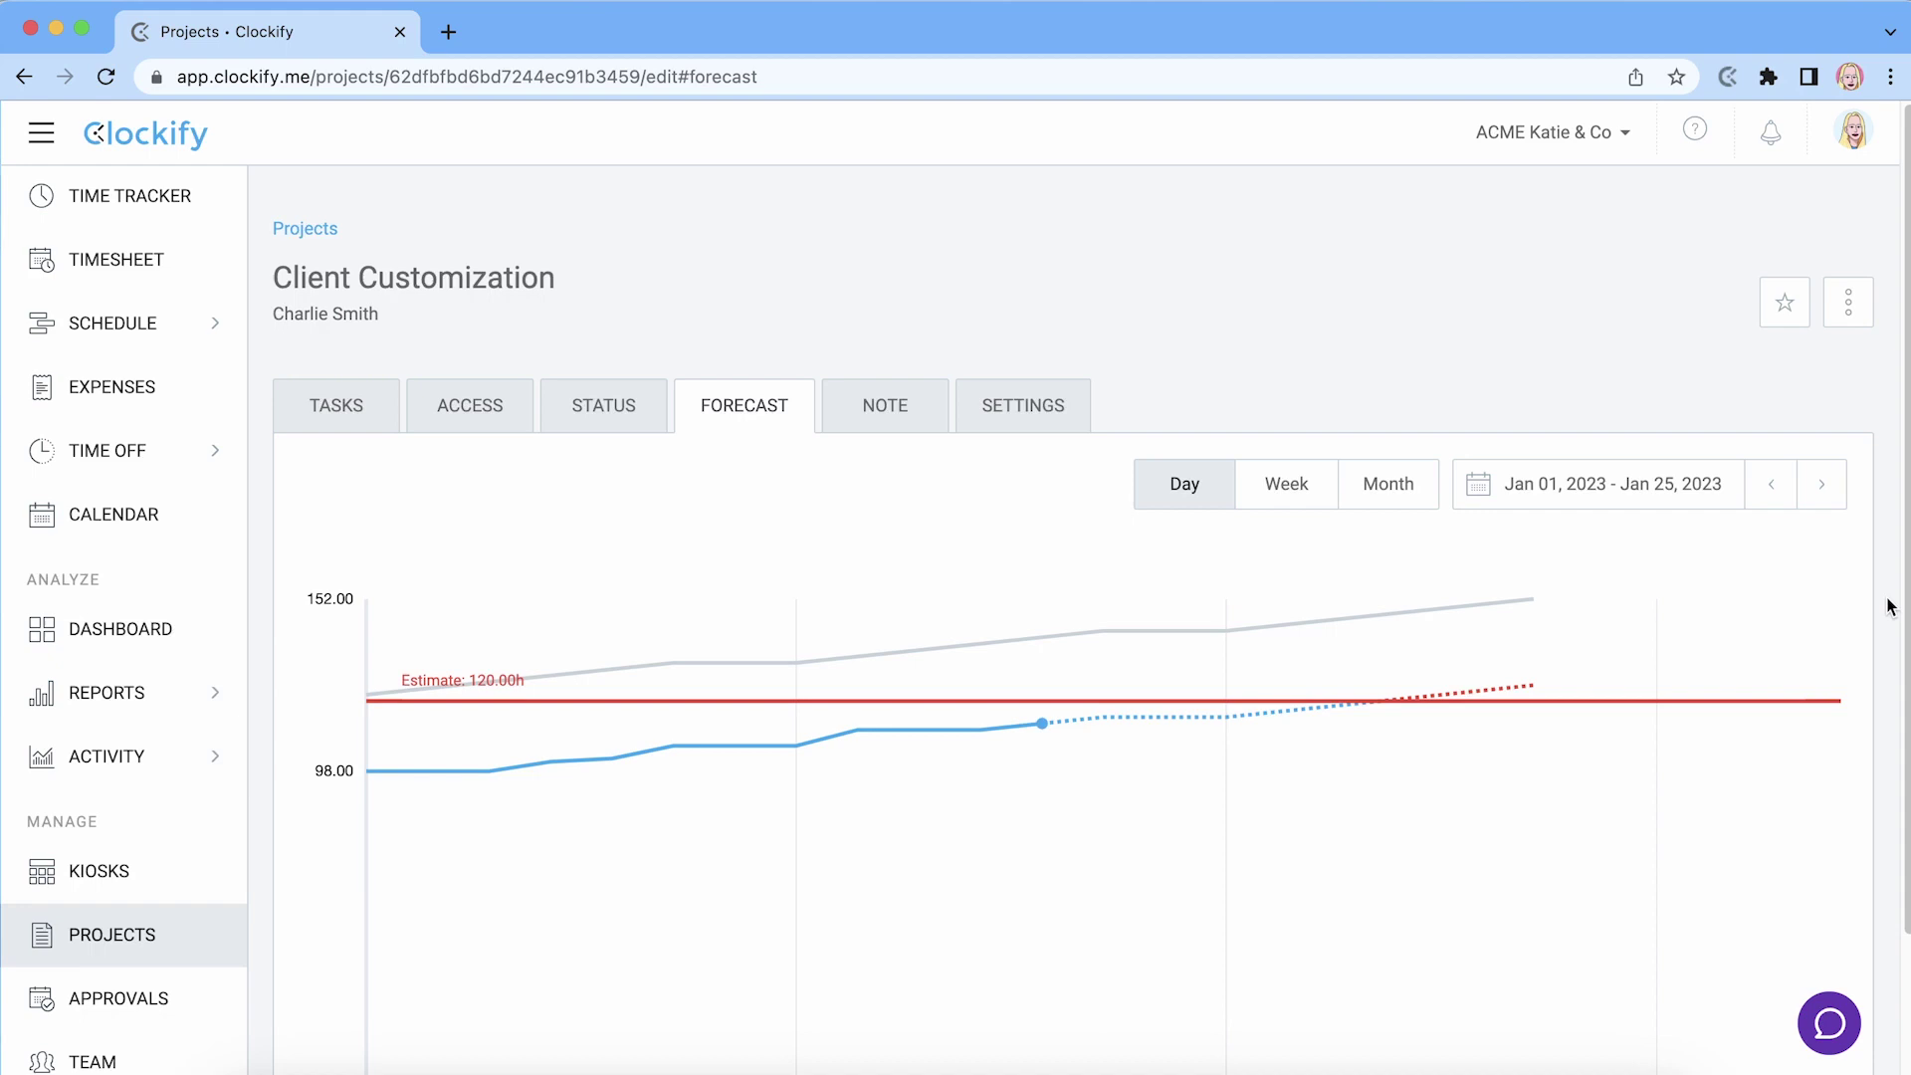
mouse_move(1215, 836)
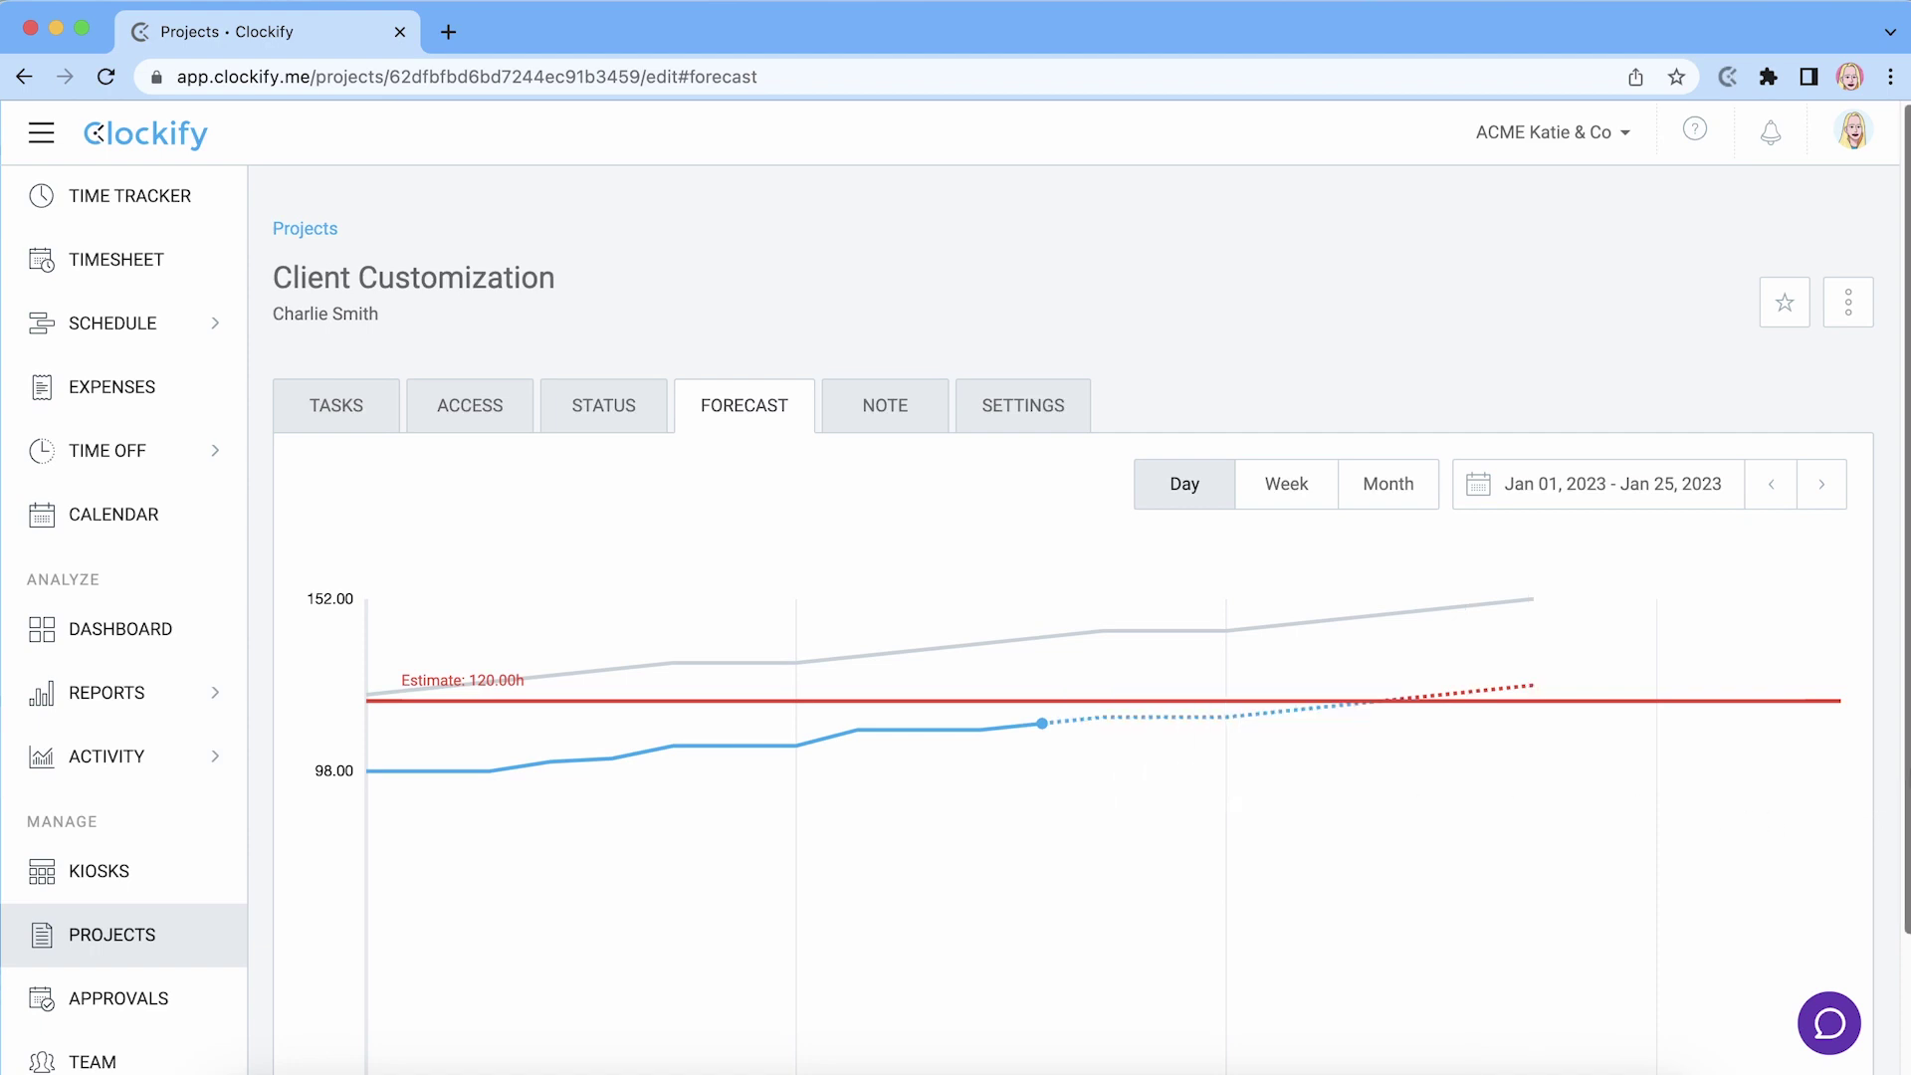
- Scroll down to the legend and the note about exceeding the estimate by 5.00 hours
drag(1906, 766, 1901, 985)
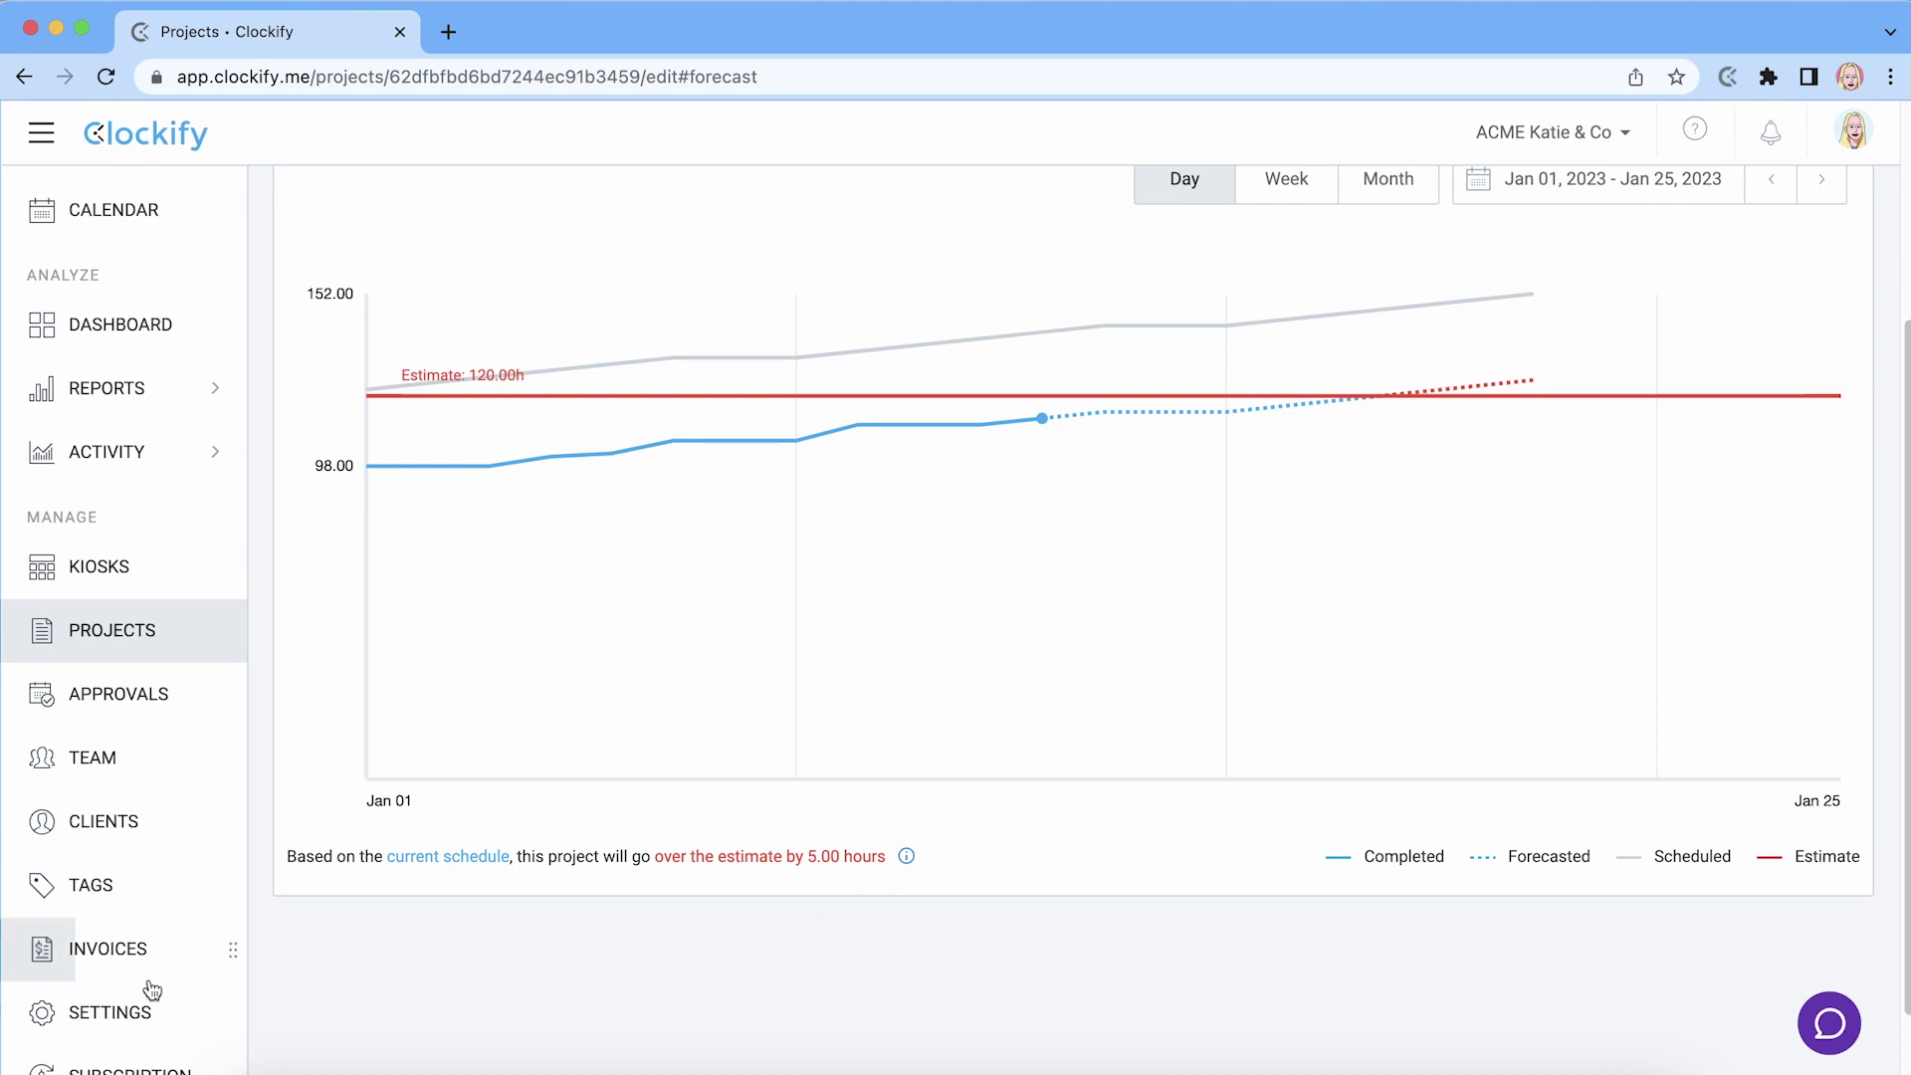
- Add a workspace alert notifying the project manager at 50% of the estimate
click(106, 1016)
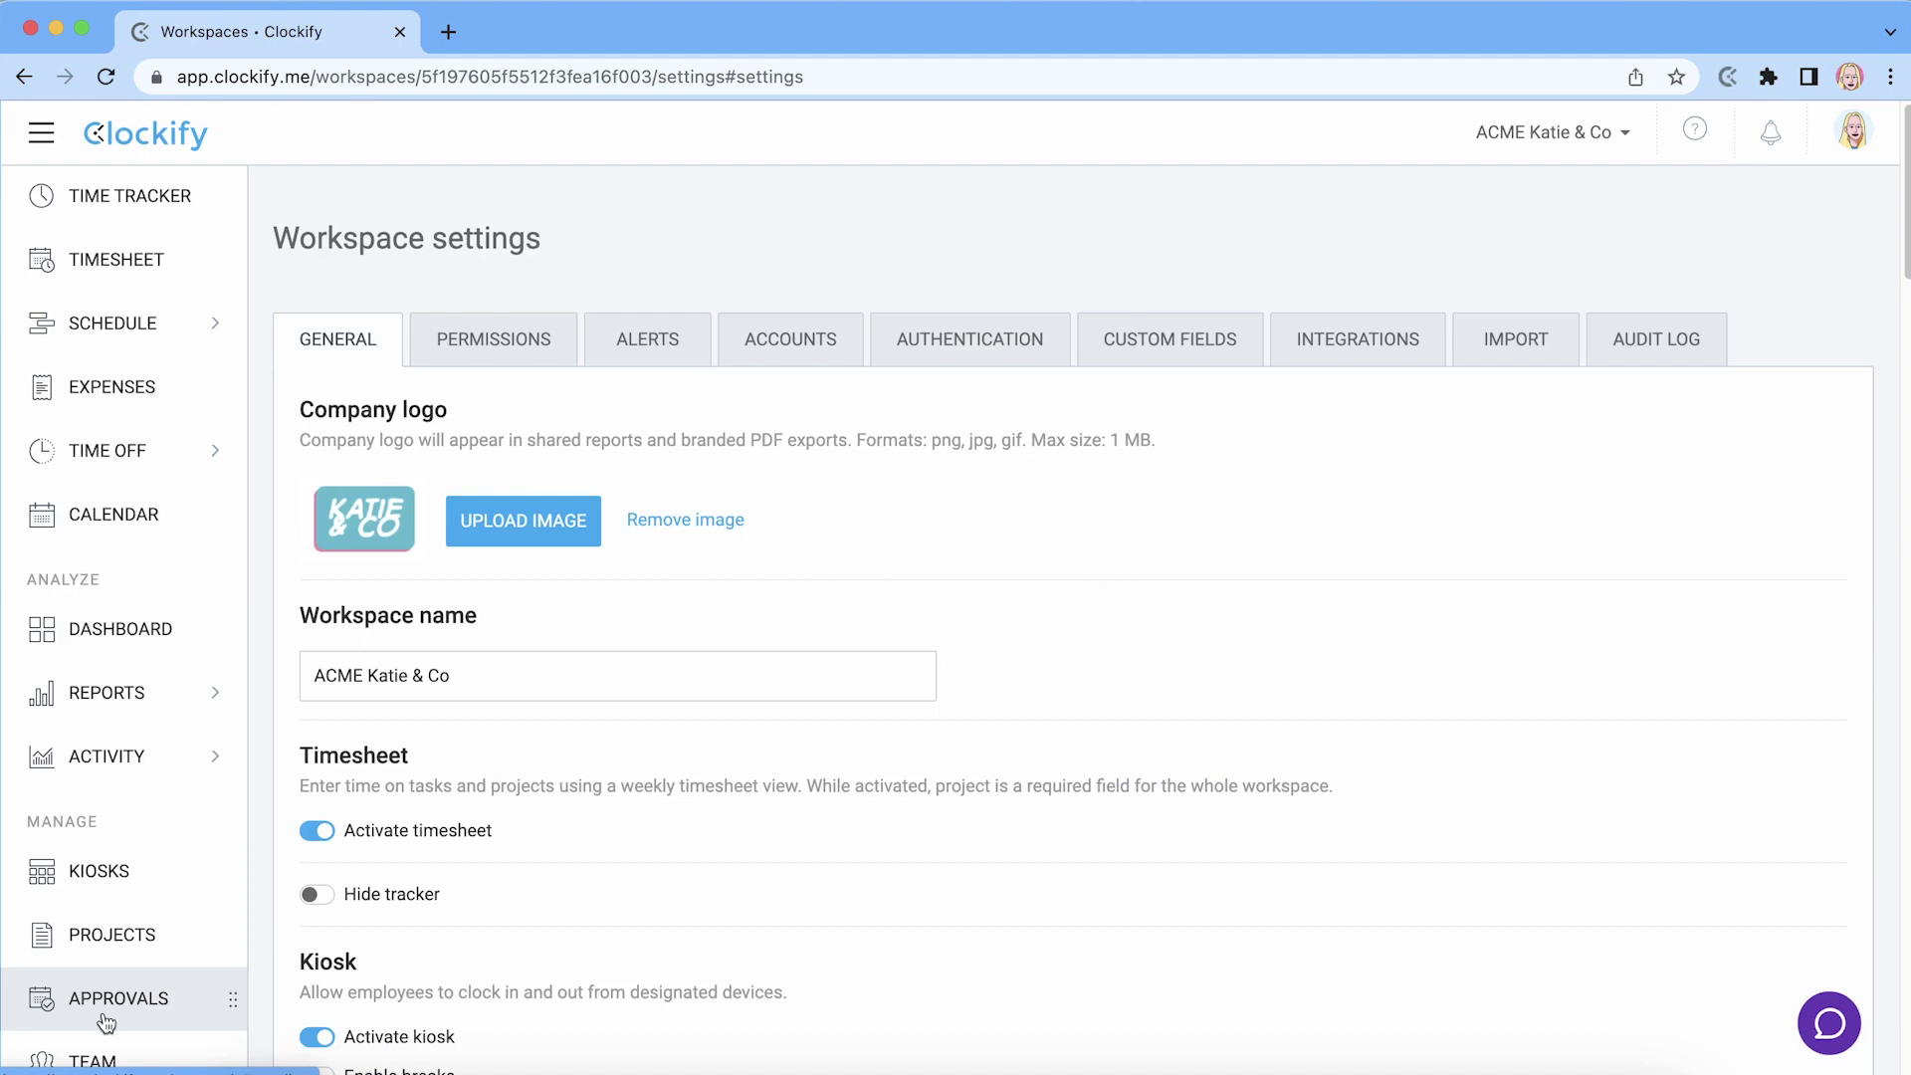
click(672, 347)
click(1647, 422)
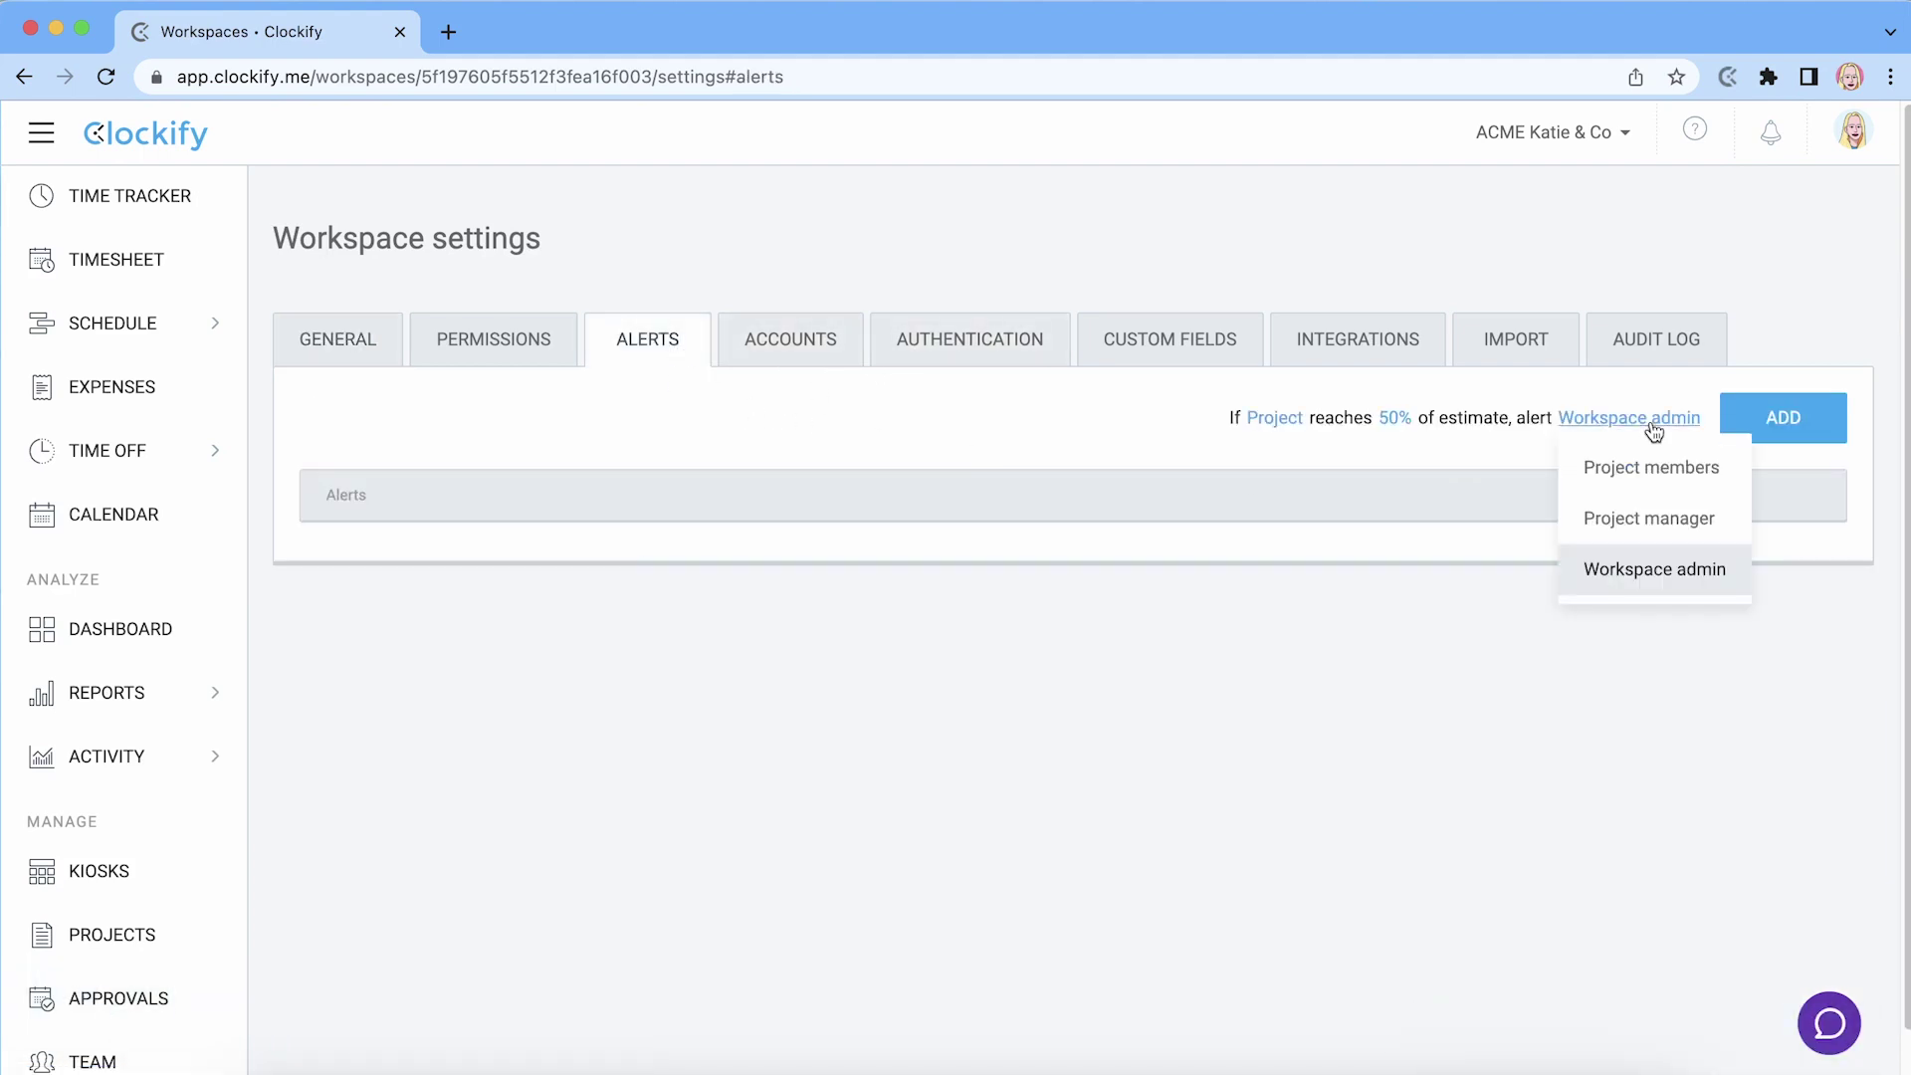
click(1652, 517)
click(1784, 418)
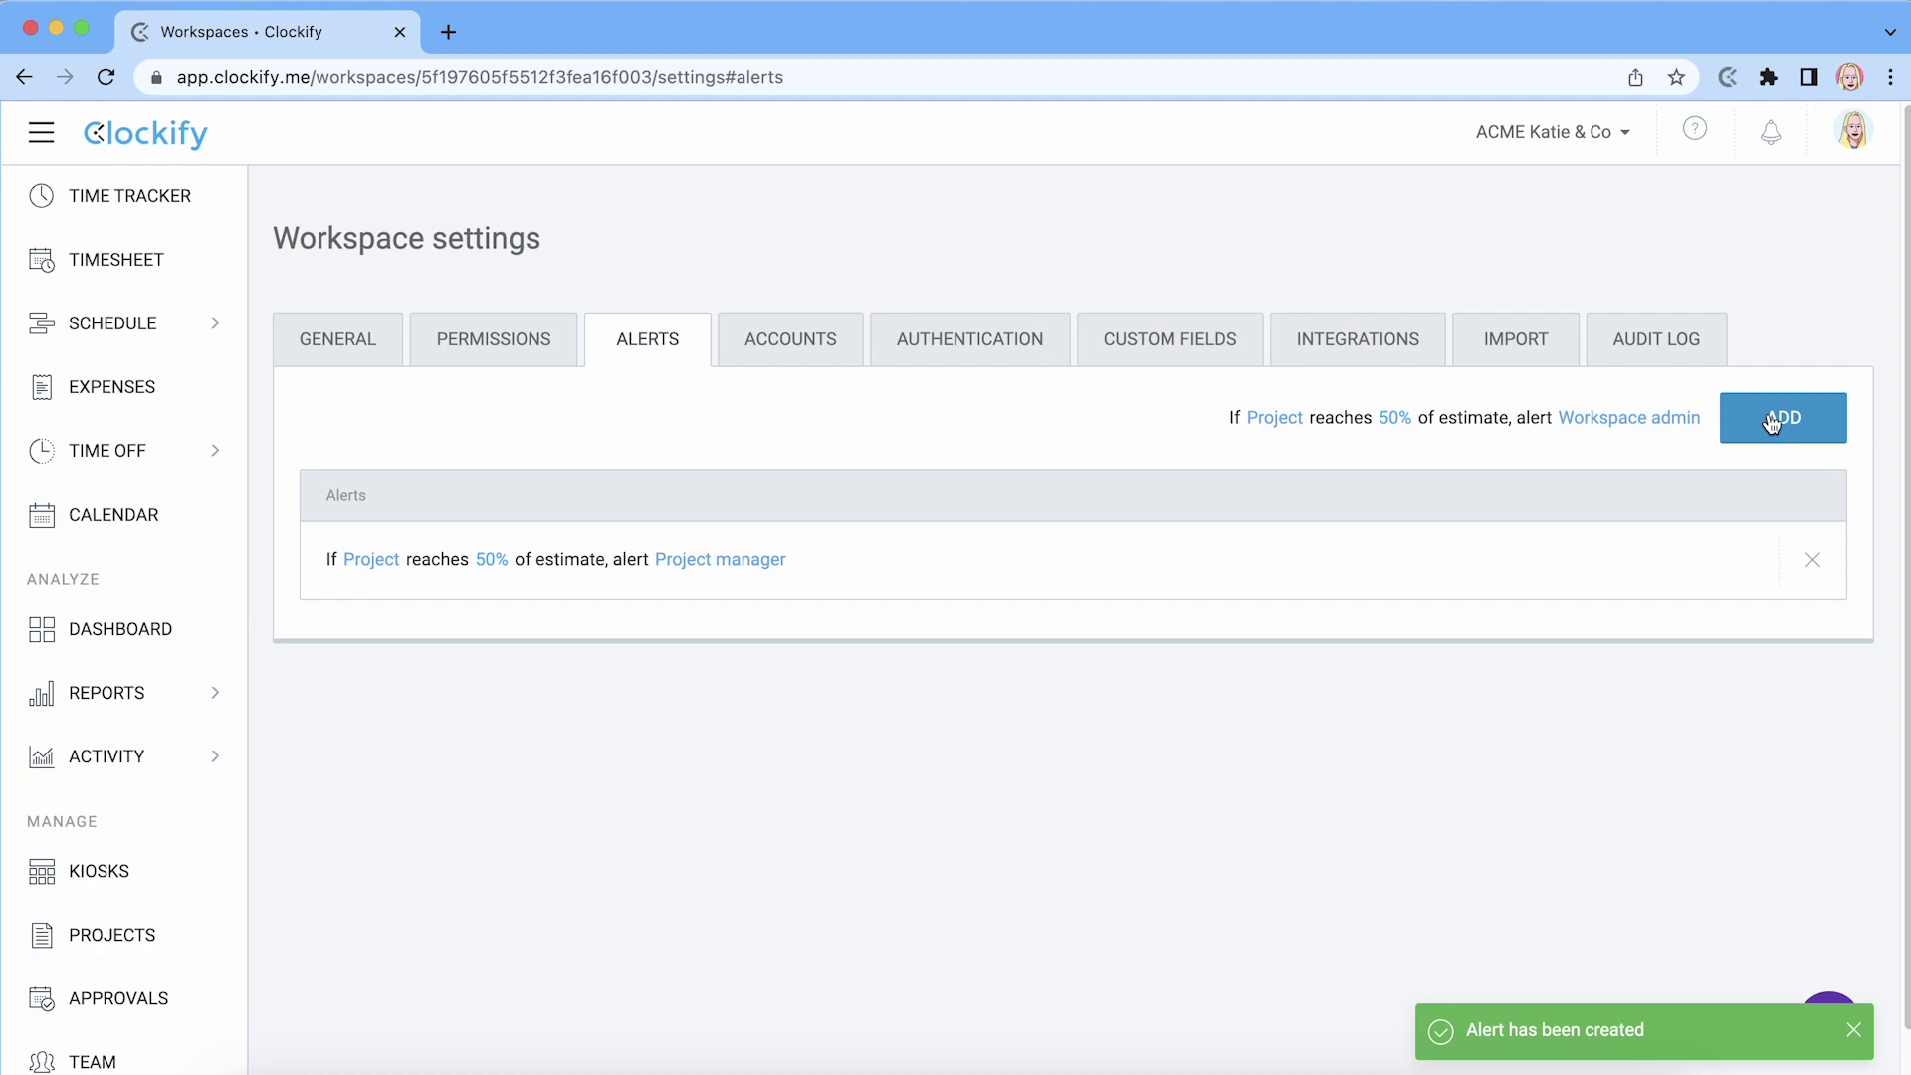
- Add a second alert notifying project members at 75% of the estimate
click(1395, 420)
double_click(1283, 484)
text(75)
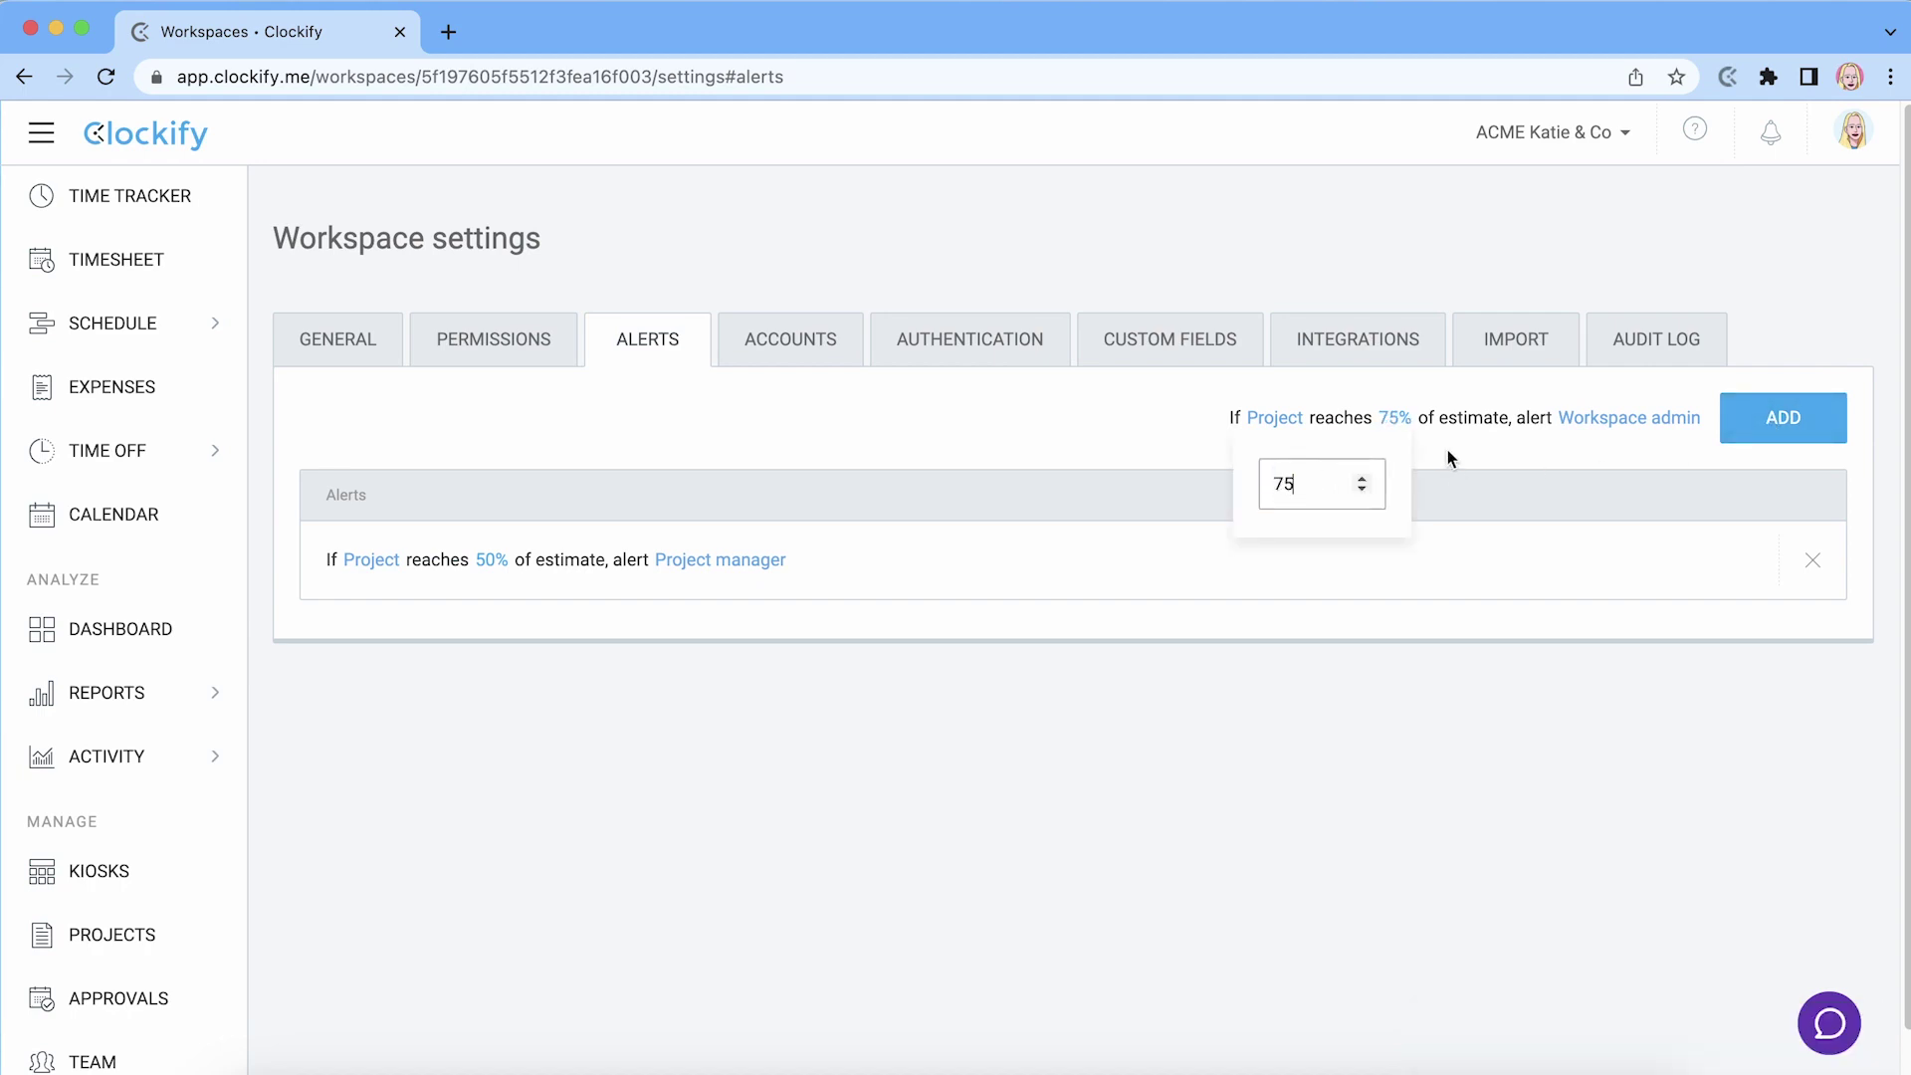
click(1448, 450)
click(1682, 418)
click(1685, 469)
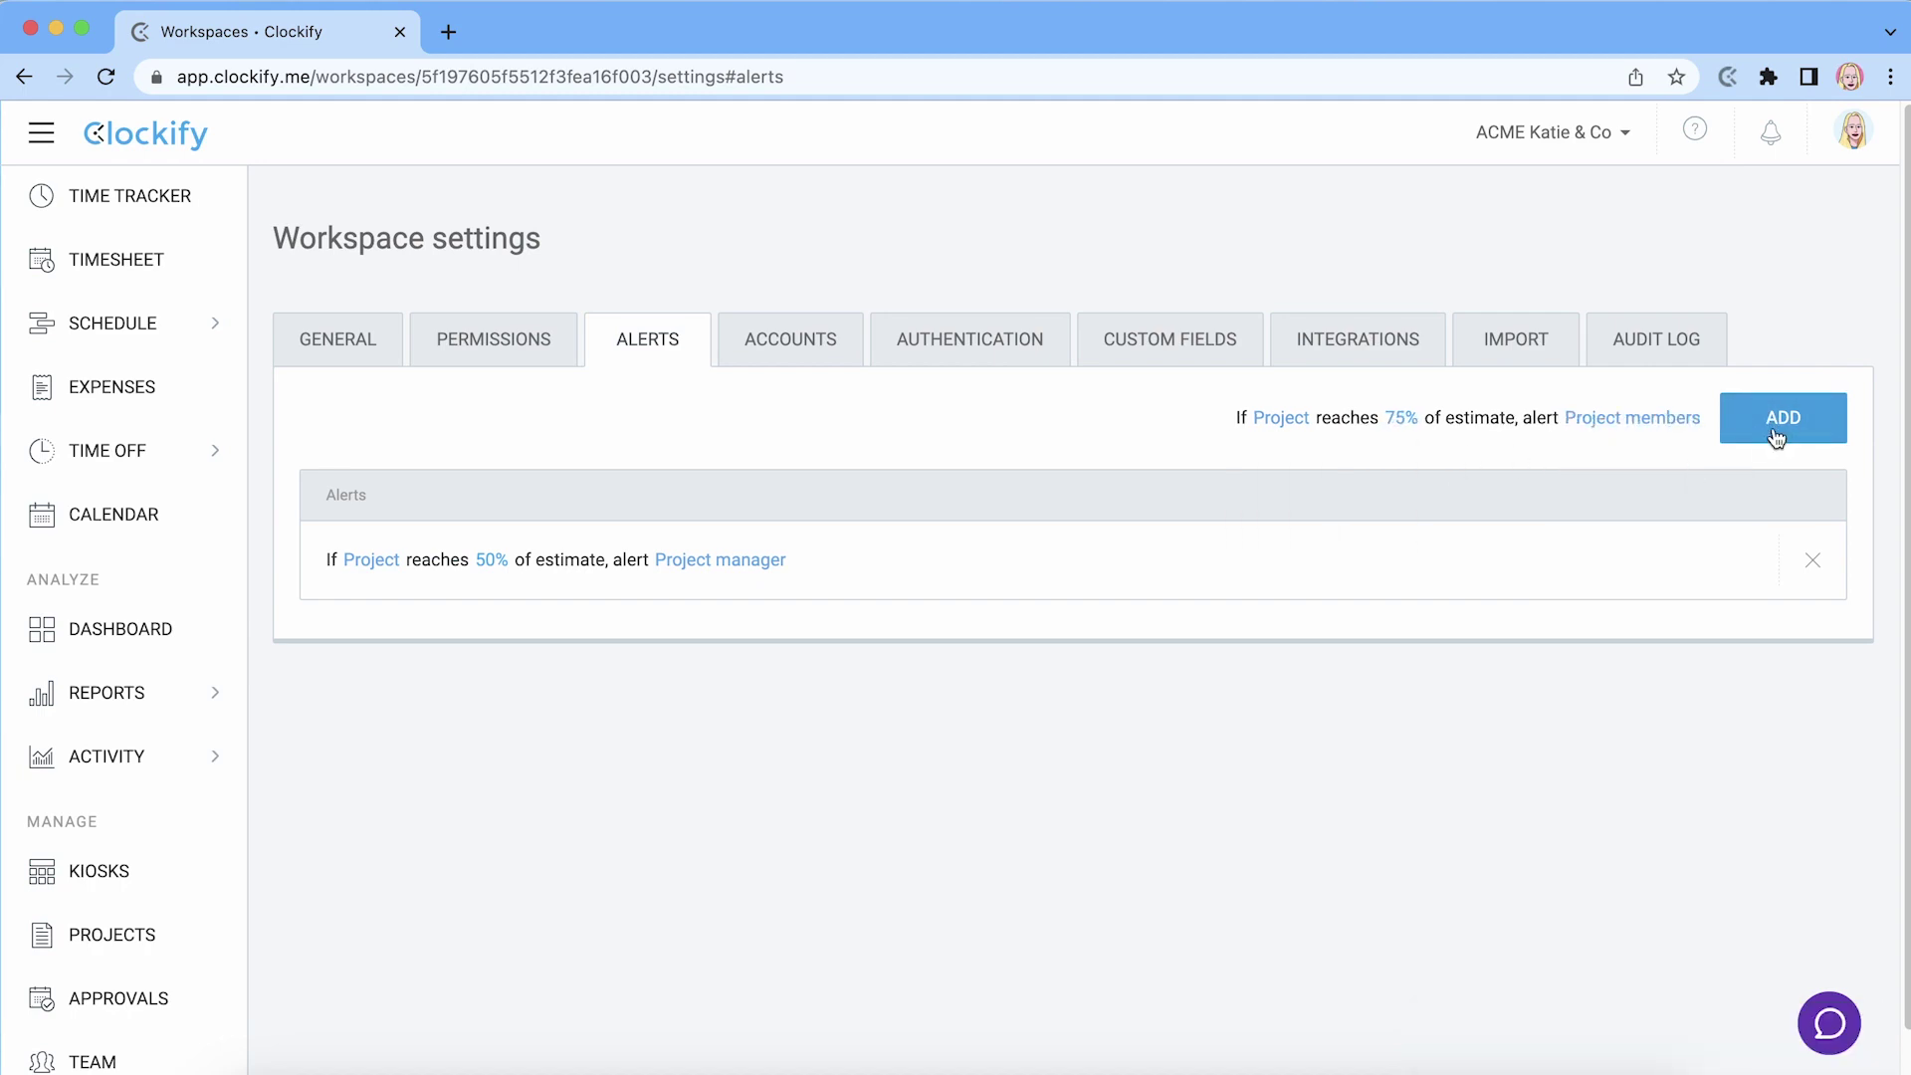
click(1782, 423)
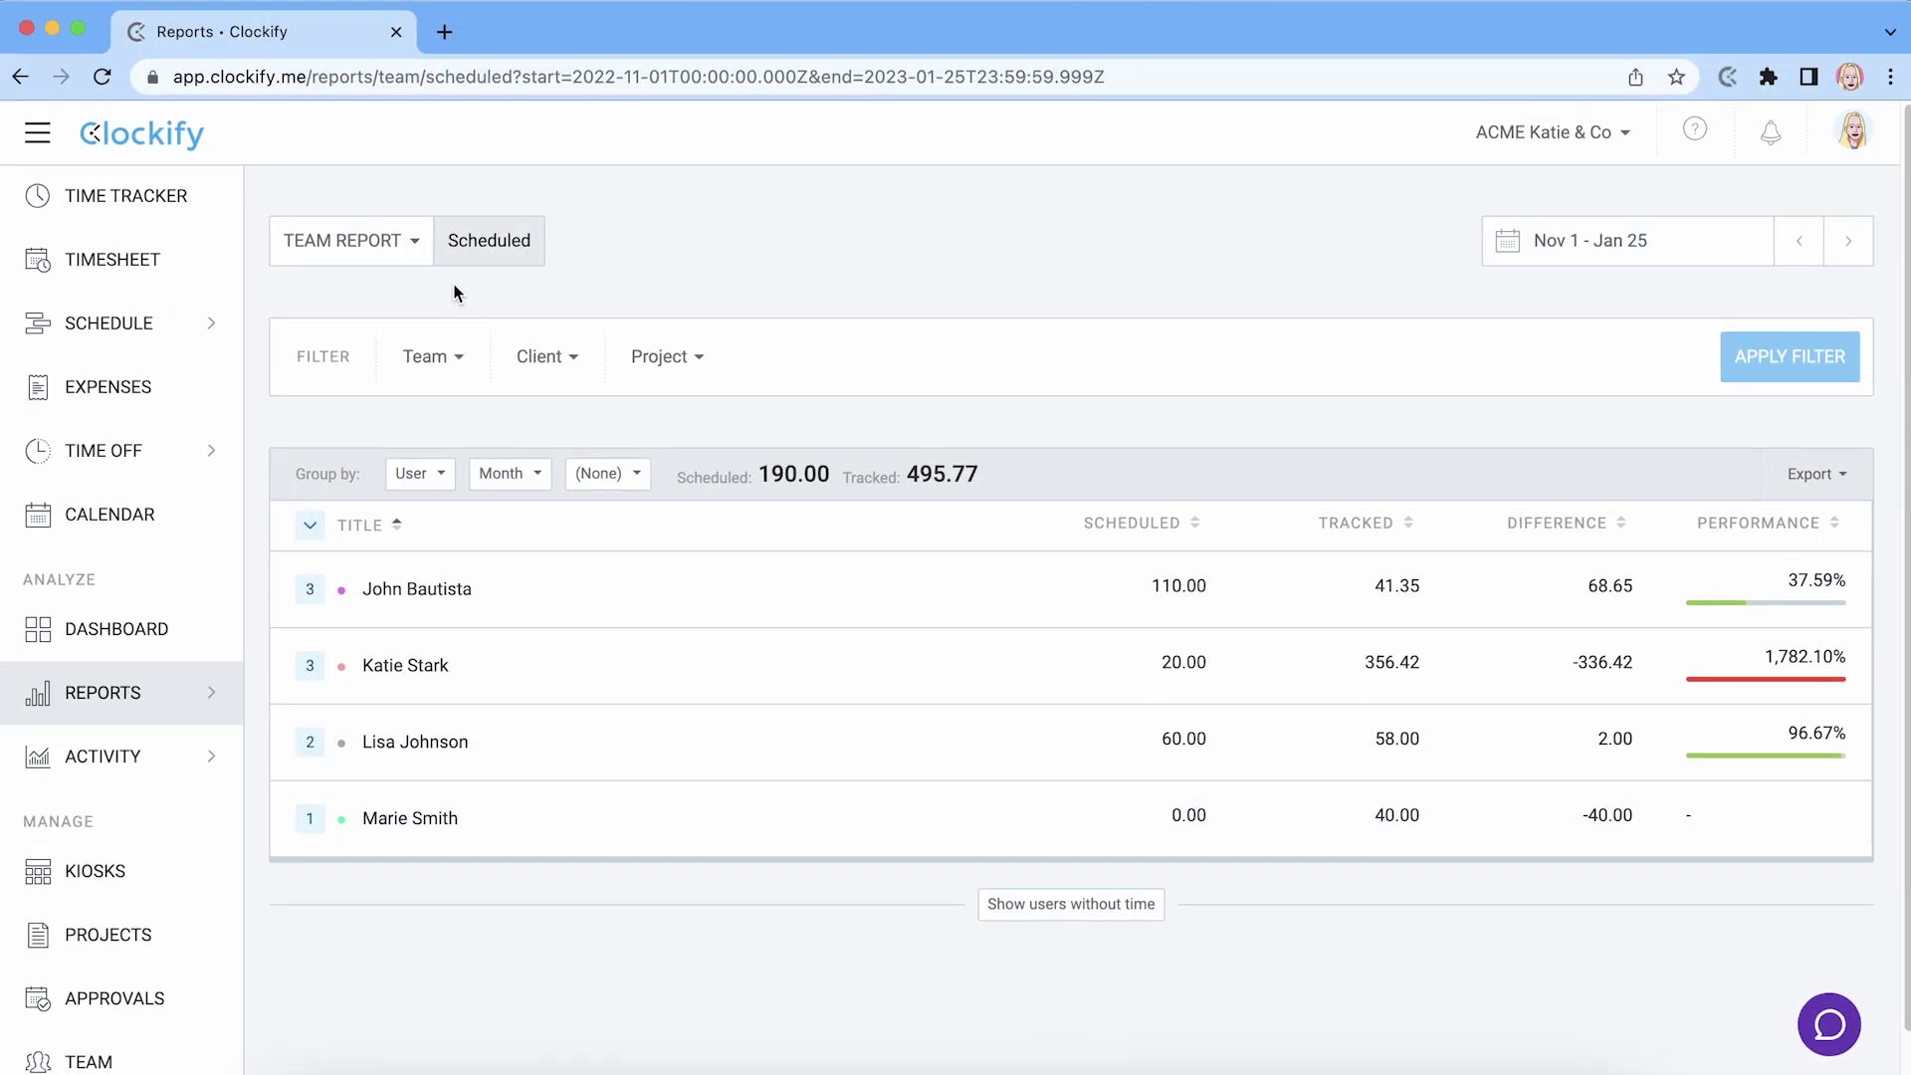
- Set Group by to Project, then switch the team report to Time report with Show estimate on
click(445, 484)
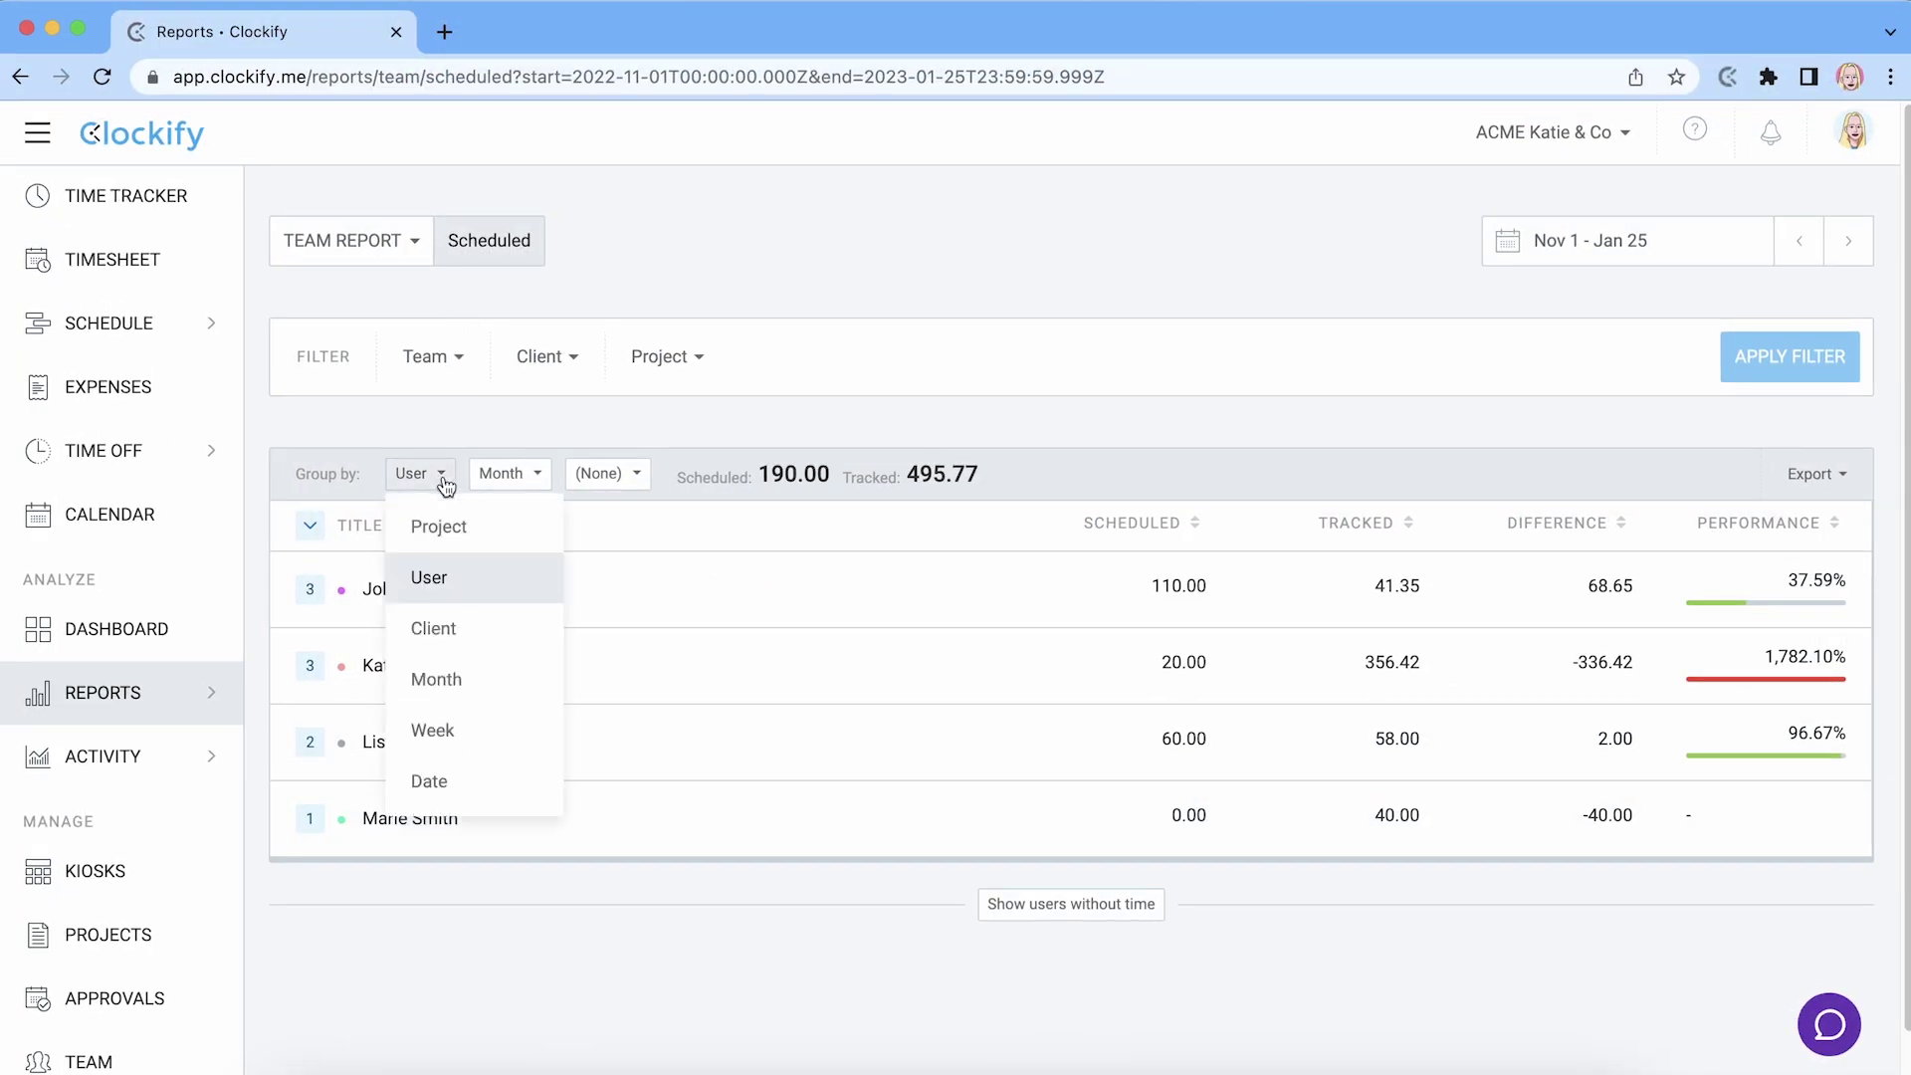
click(441, 532)
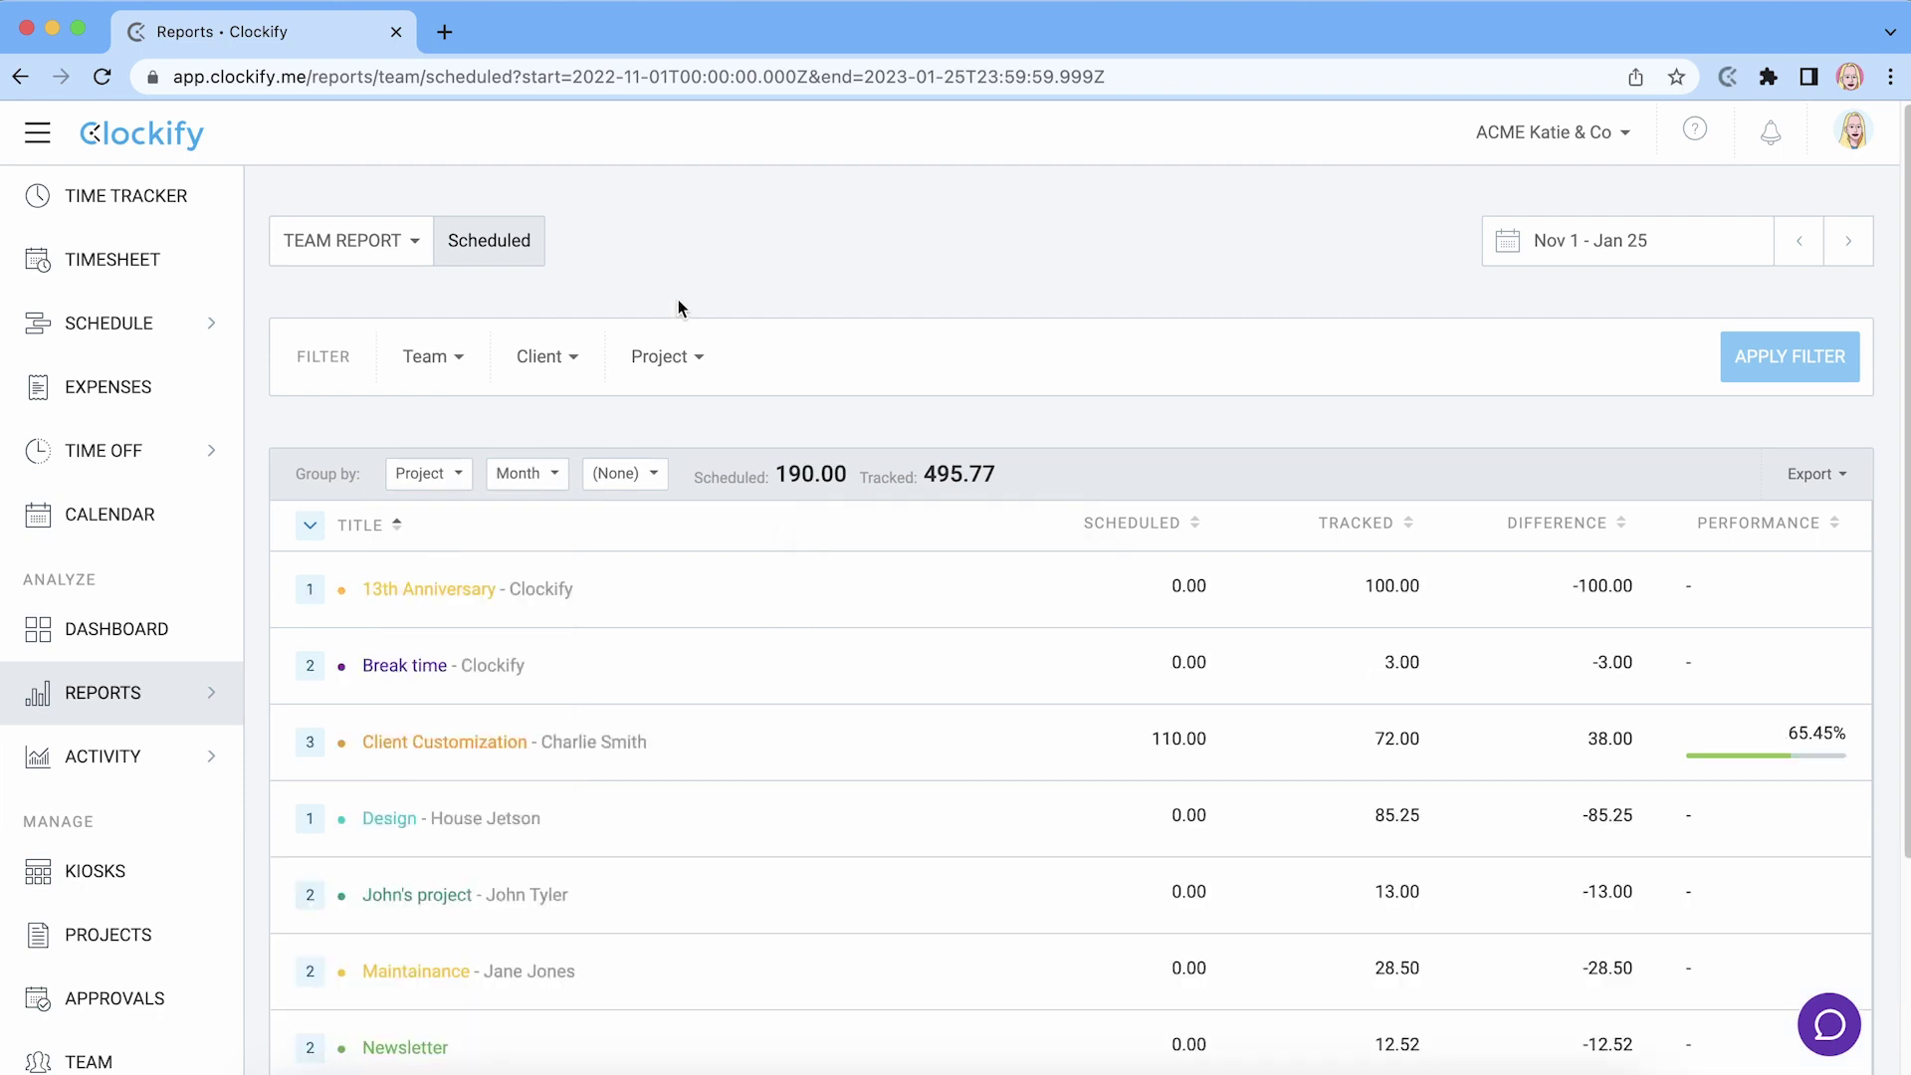
click(404, 254)
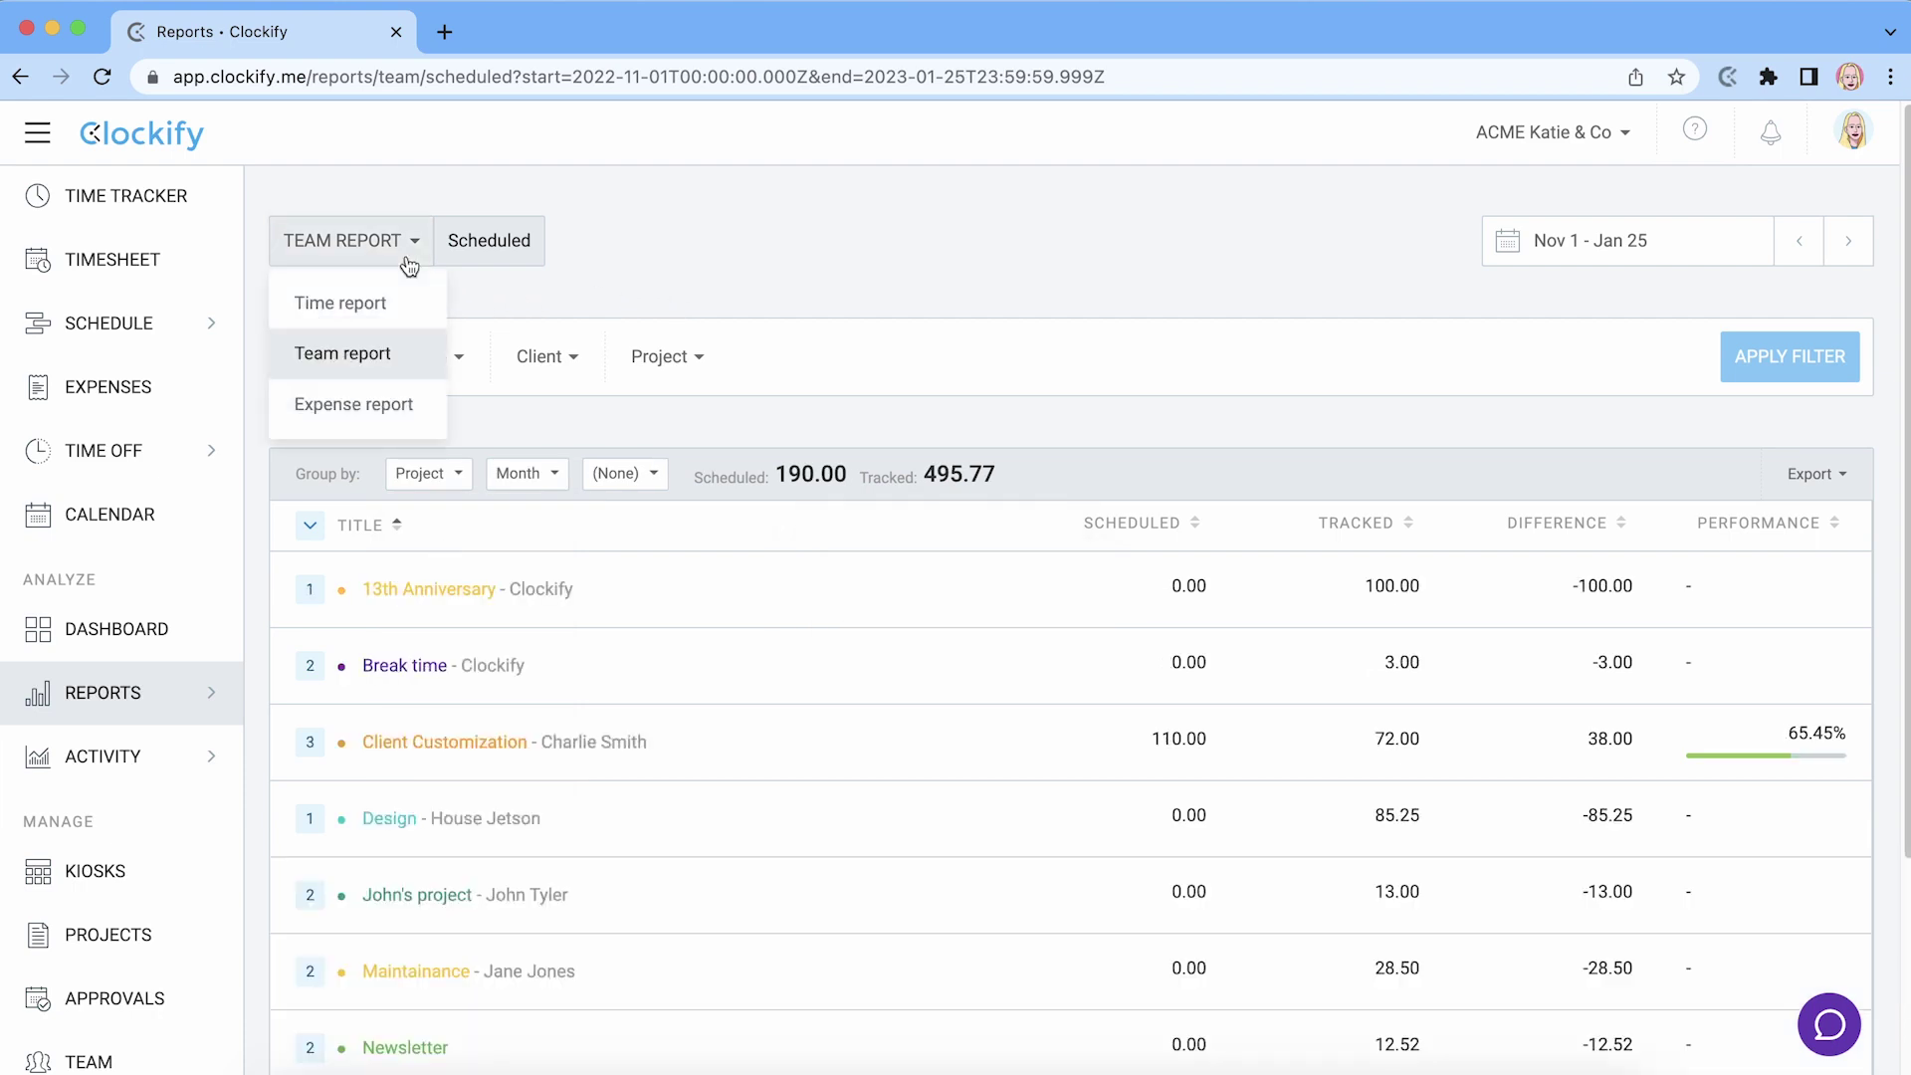
click(402, 303)
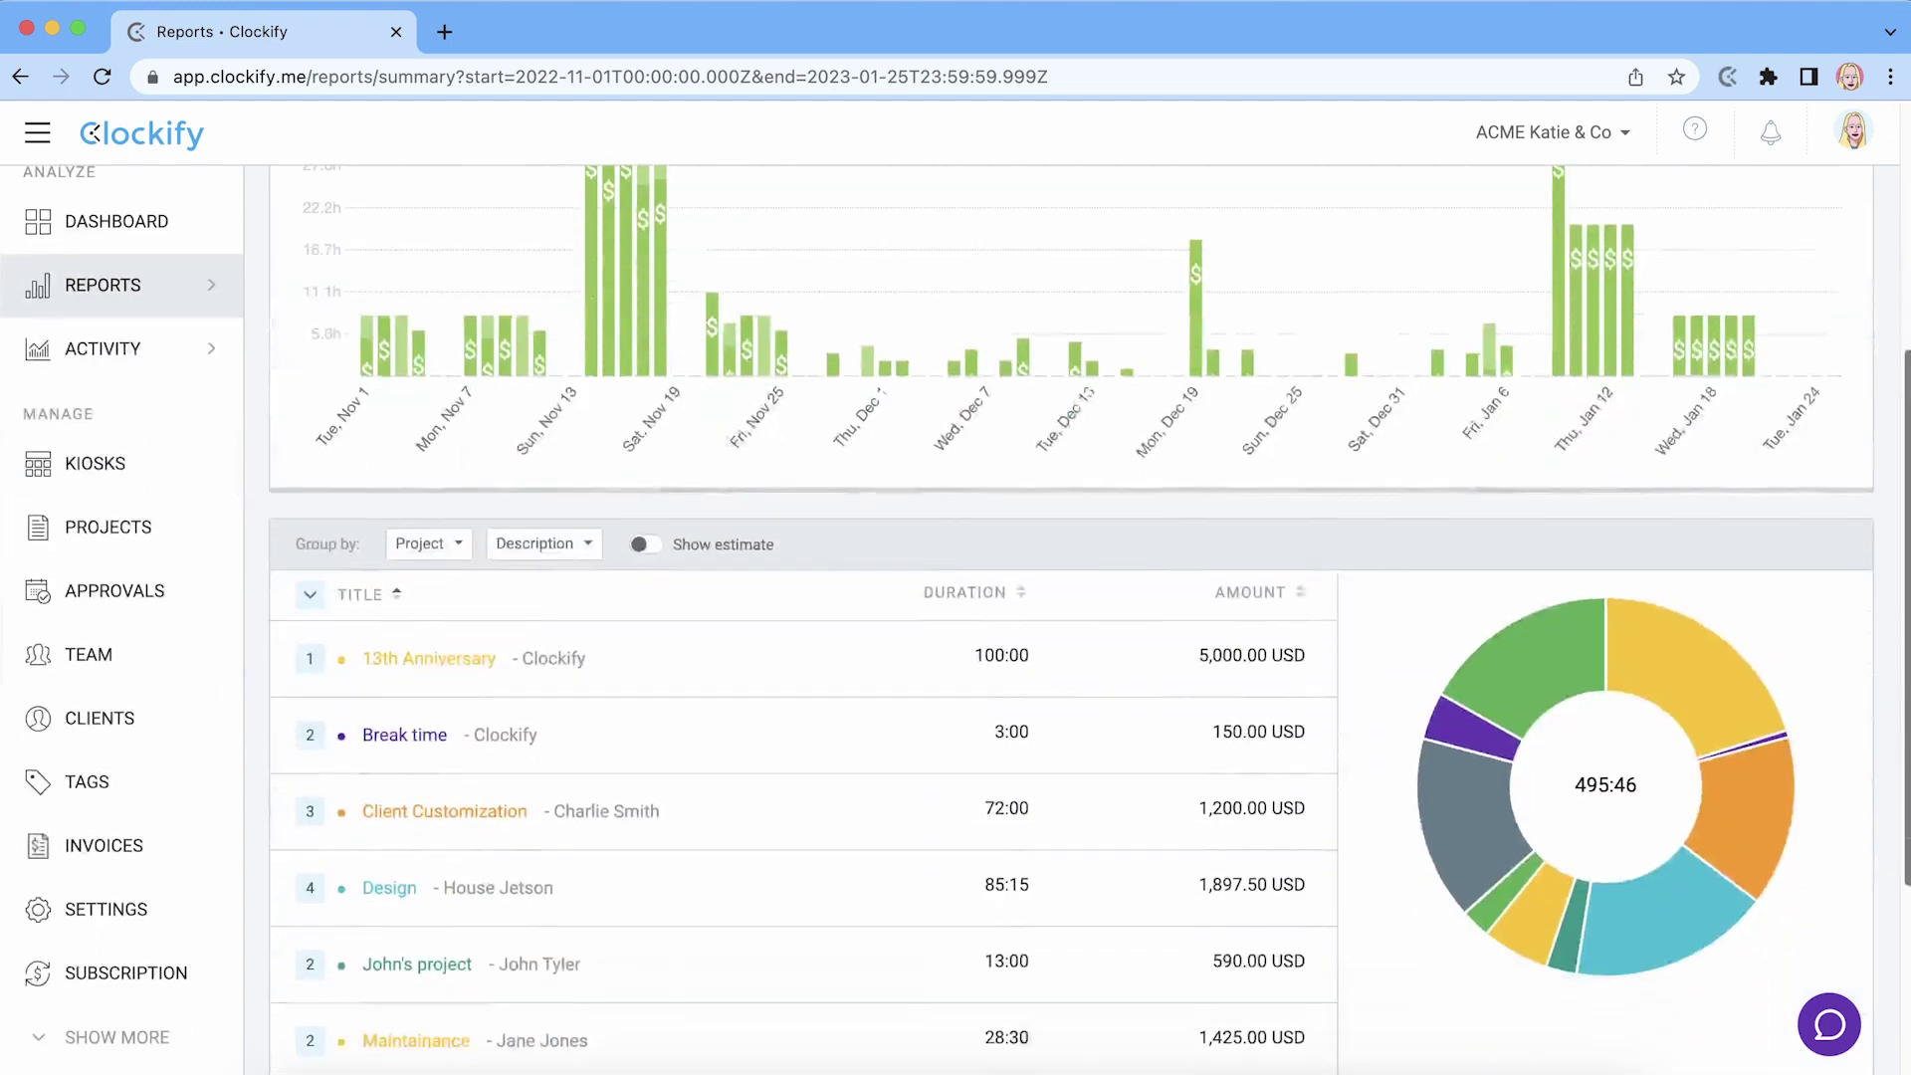
scroll(1089, 617, down, 3)
click(645, 333)
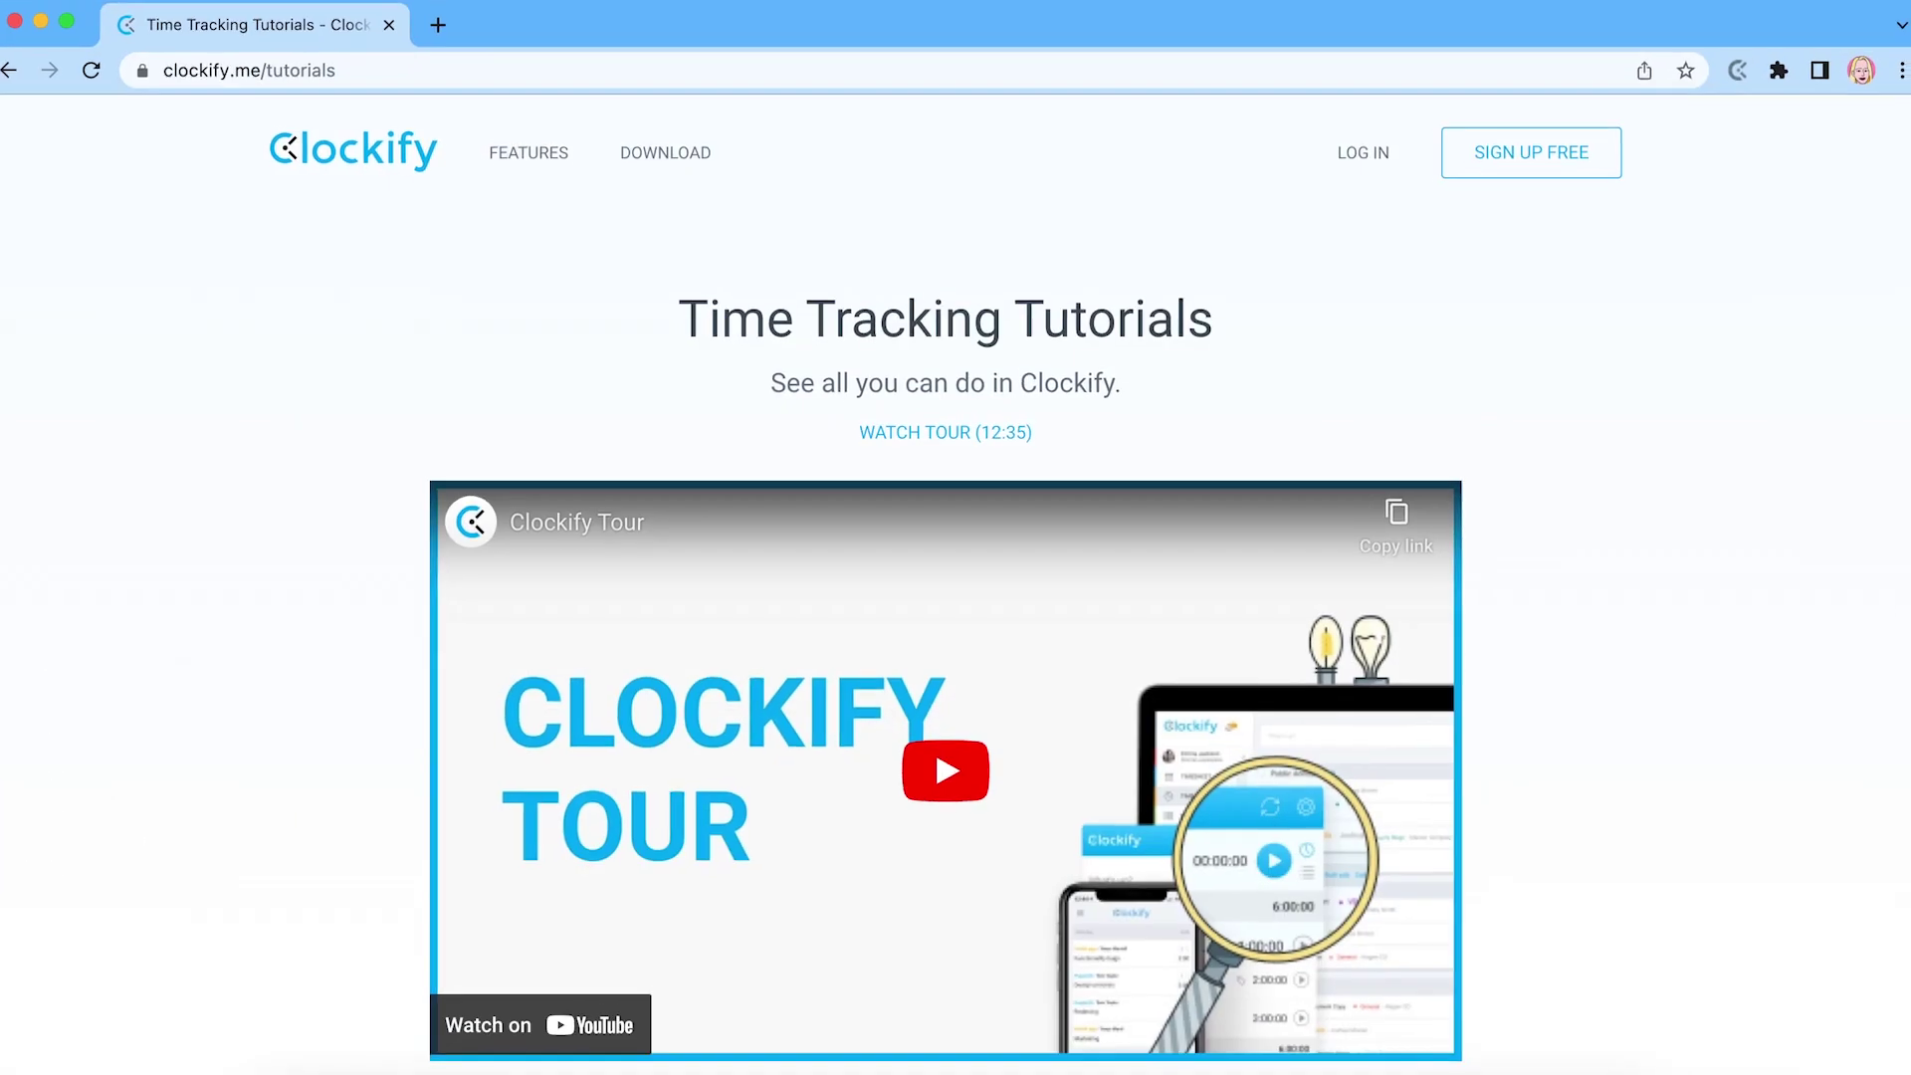
- Scroll the Time Tracking Tutorials page down to the Getting Started tutorials
scroll(1906, 150, down, 1)
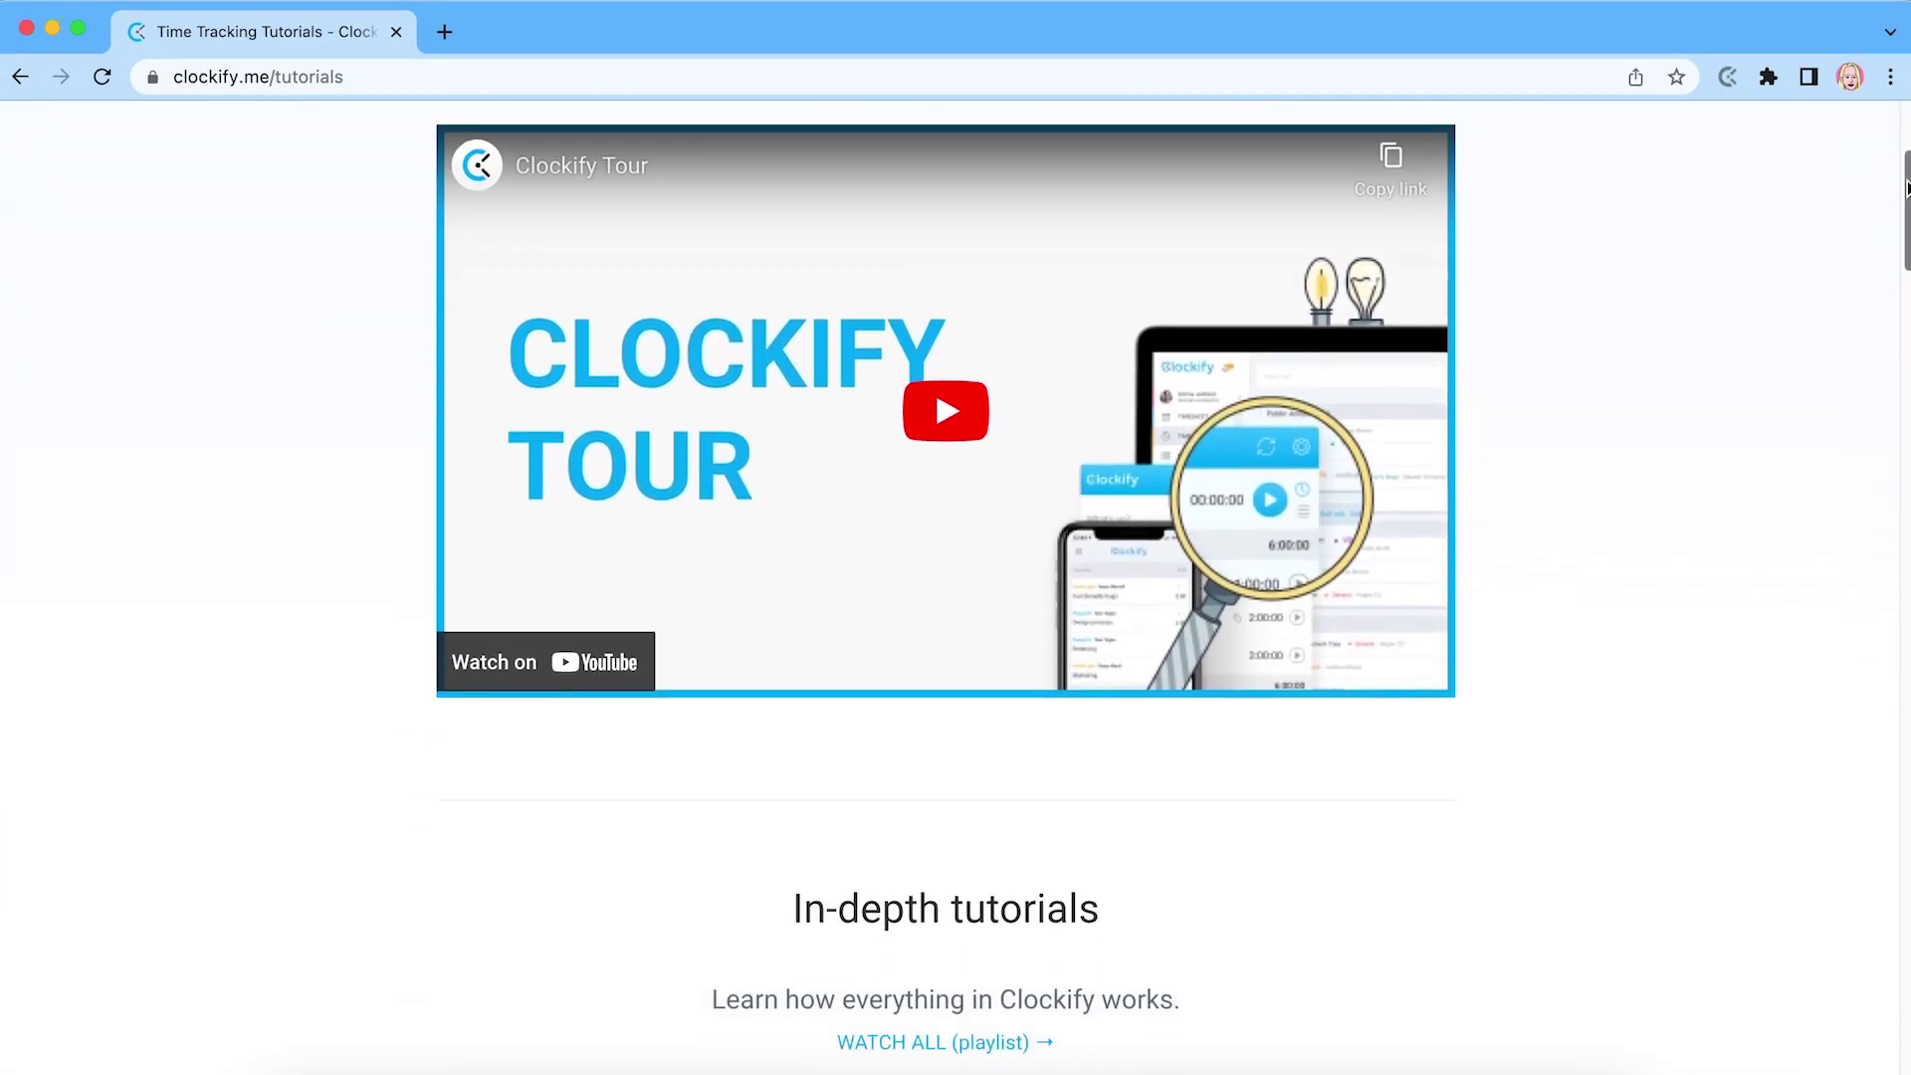